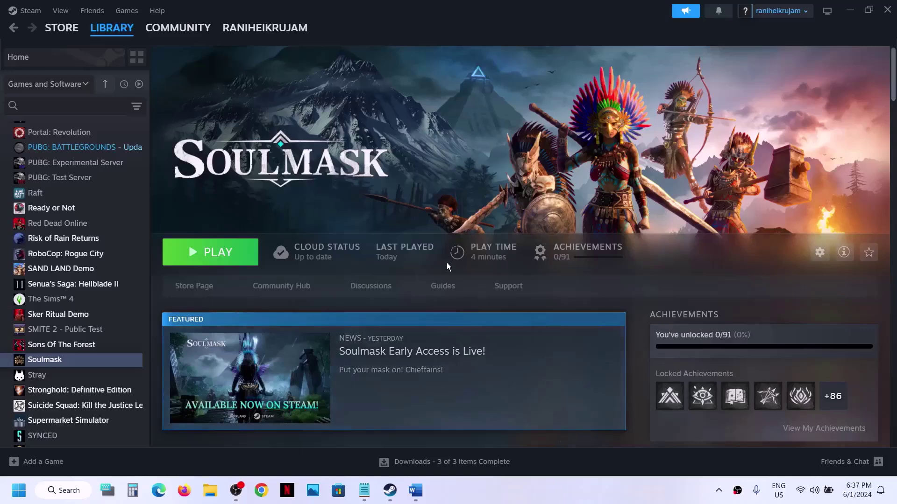
Read Step 1 in the Word notes and bring up the Windows power options containing Restart
left_click(416, 489)
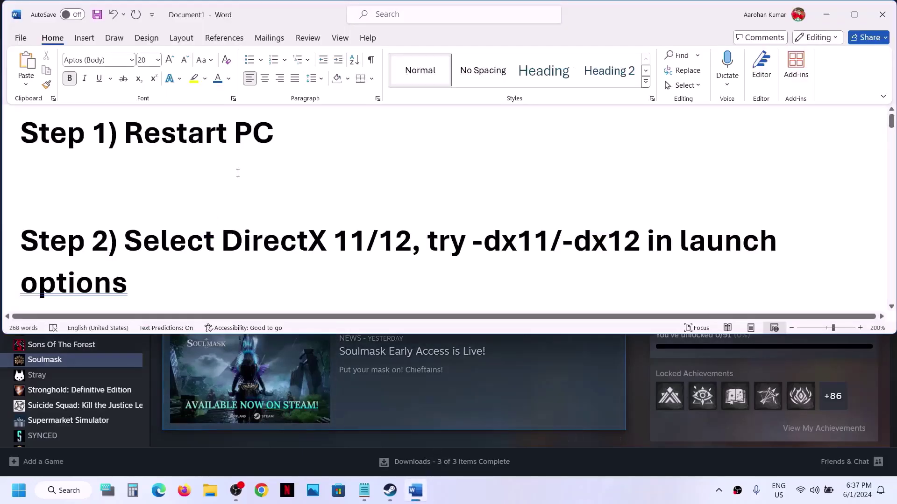
left_click(351, 473)
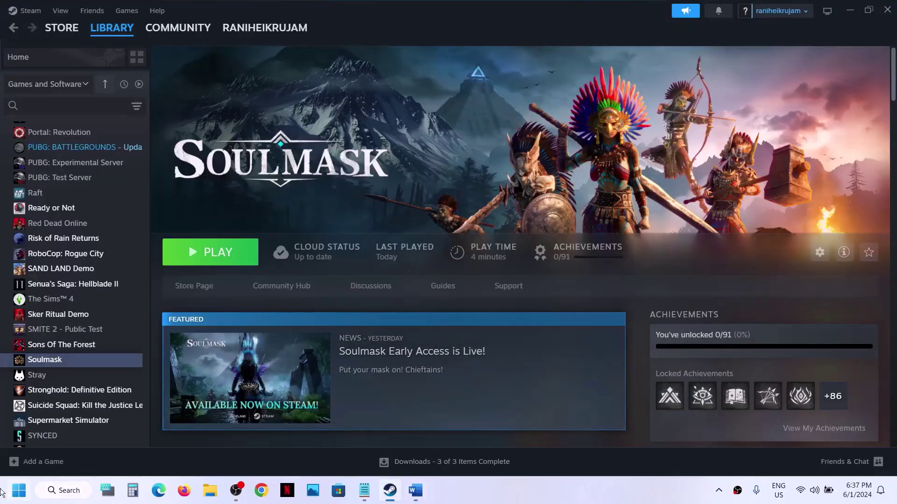
left_click(17, 496)
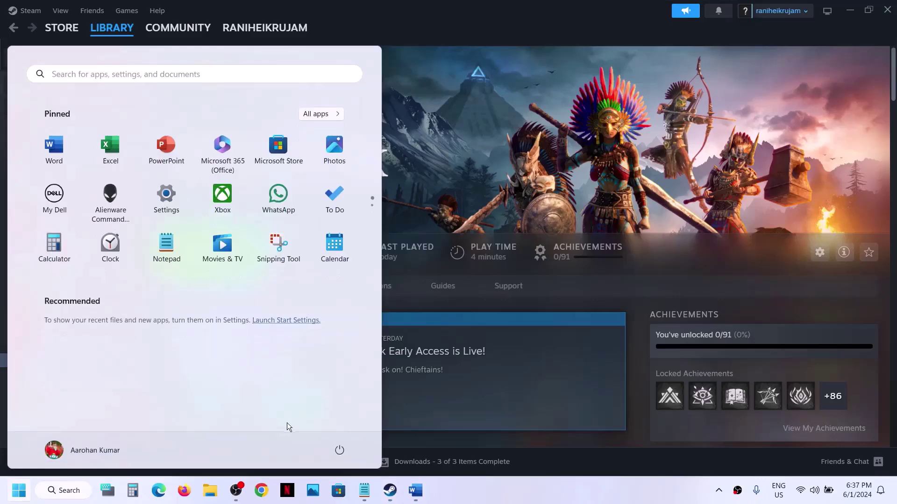
left_click(339, 451)
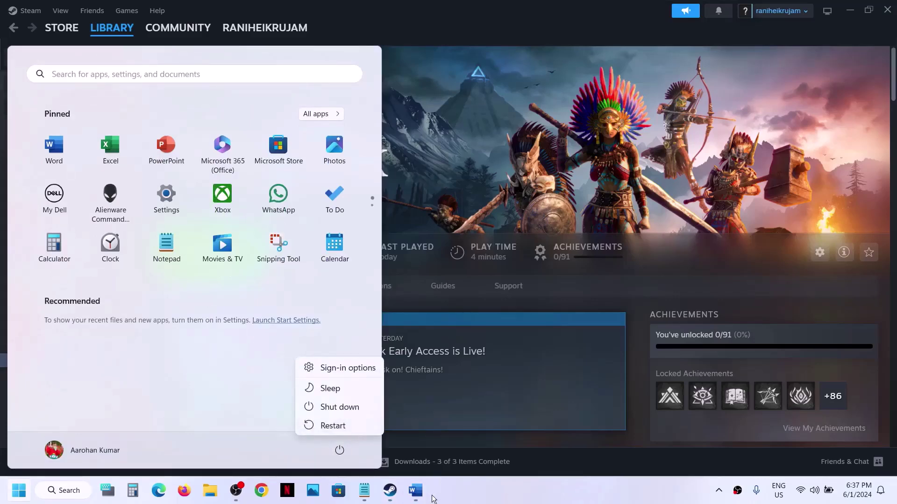
Read Step 2 in the Word notes, then view Soulmask's DirectX 12 and DirectX 11 start choices in Steam and cancel the launch
left_click(416, 491)
scroll(338, 233, "down", 1)
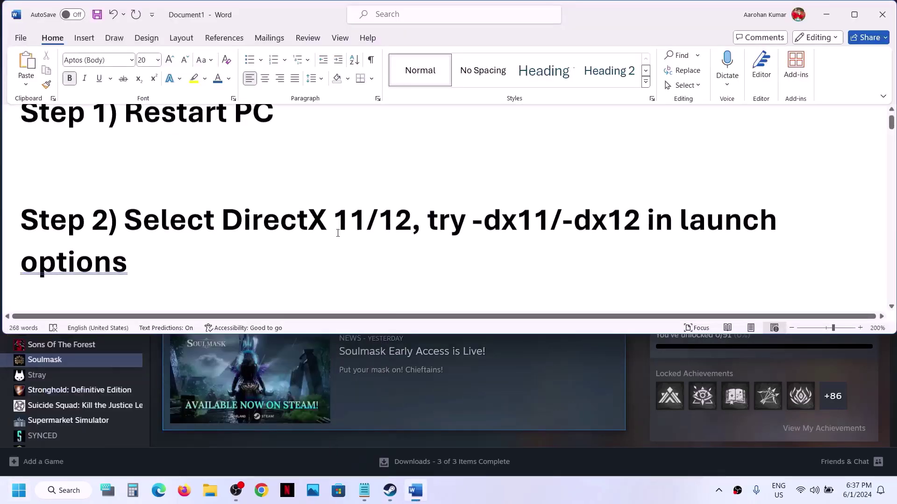
left_click(823, 6)
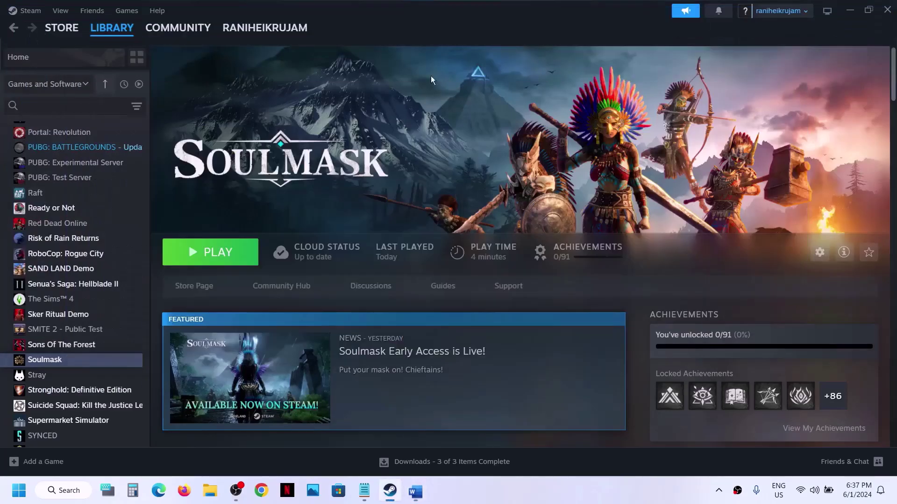
left_click(231, 251)
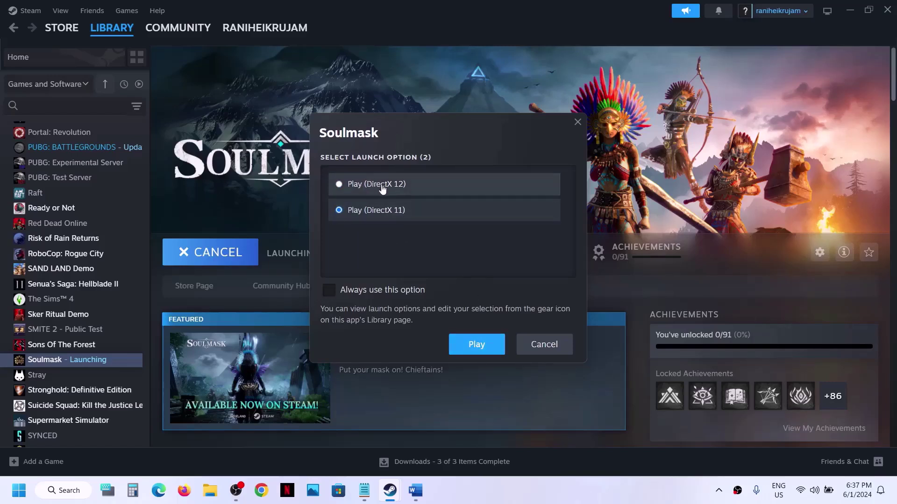
left_click(553, 344)
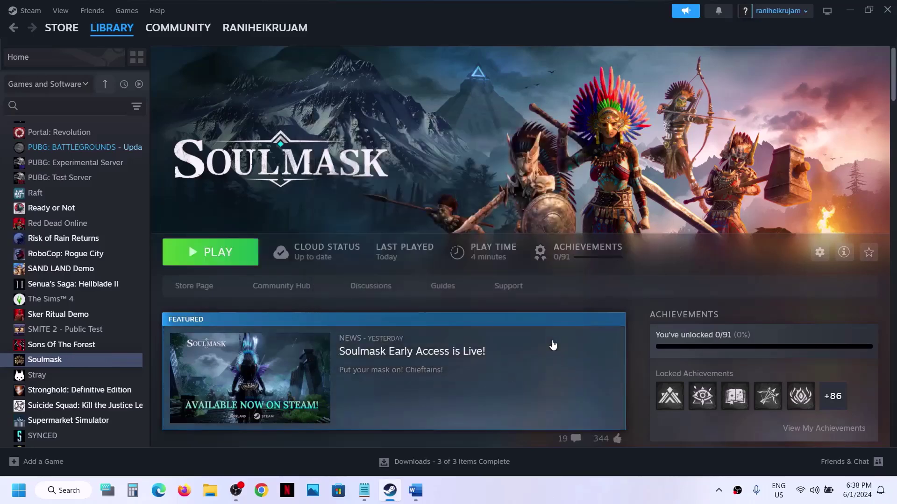
Set Soulmask's launch options to -dx11 in its Steam properties and close them
right_click(57, 367)
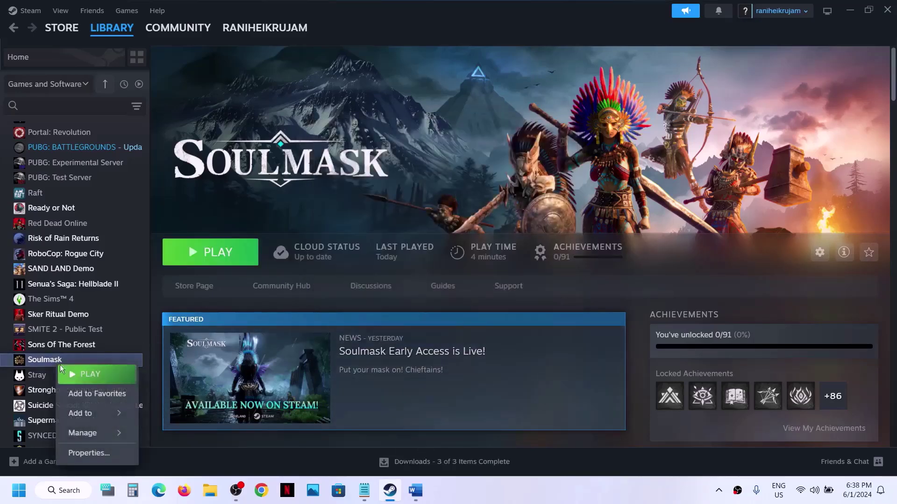
left_click(95, 460)
left_click(368, 349)
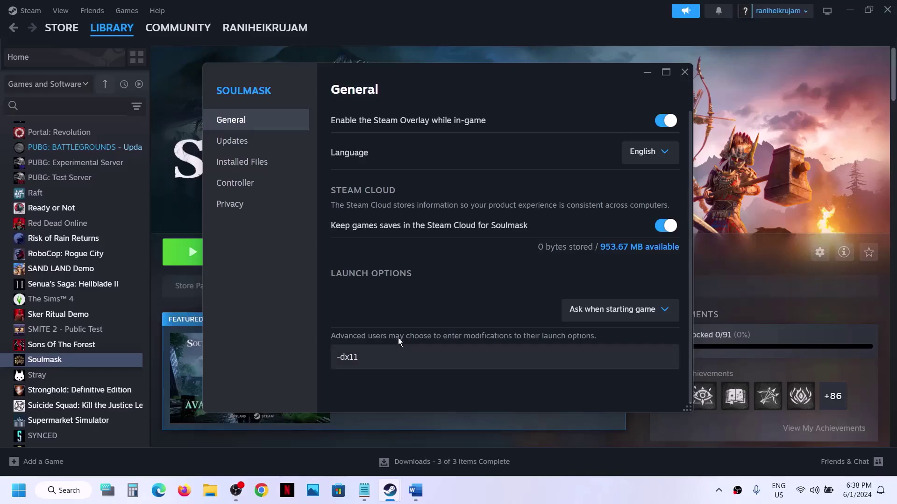
left_click(685, 71)
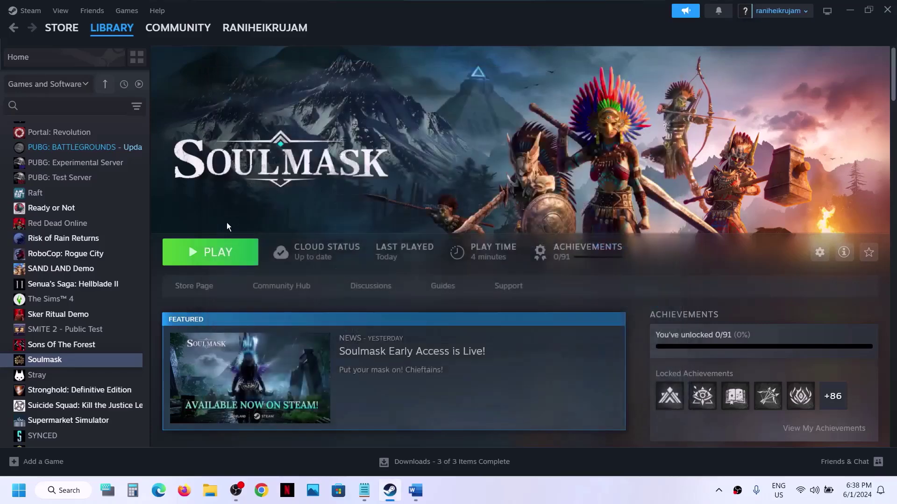
Reopen Soulmask's Steam properties and change the launch options to -dx12
right_click(61, 359)
left_click(123, 447)
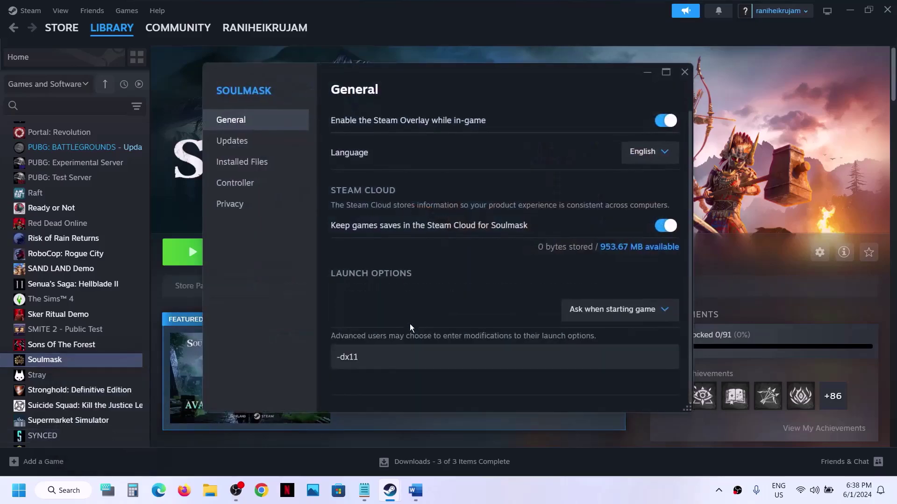
type("-dx12")
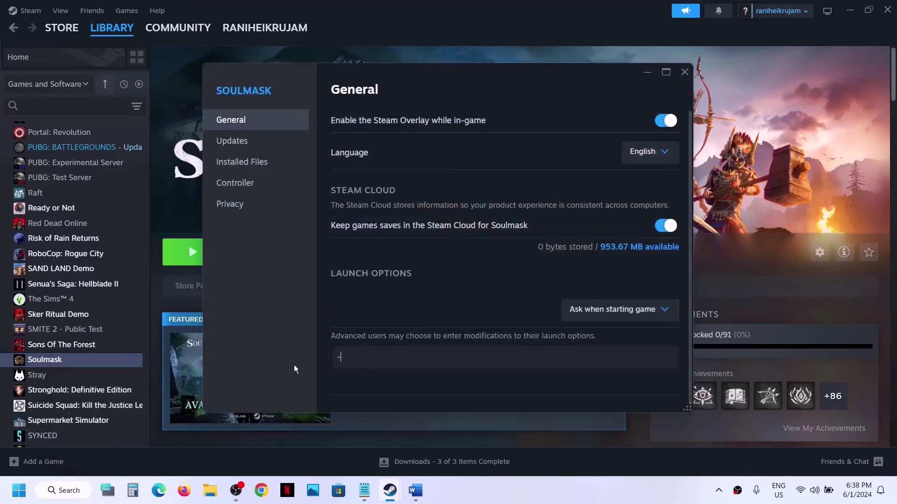
left_click(321, 391)
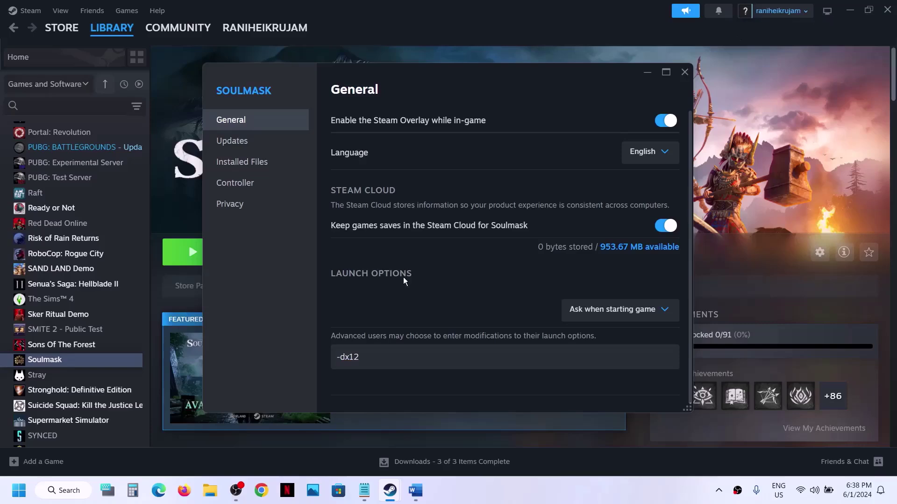
Clear Soulmask's custom launch options and close the properties window
left_click_drag(381, 357, 298, 359)
key("BackSpace")
left_click(683, 72)
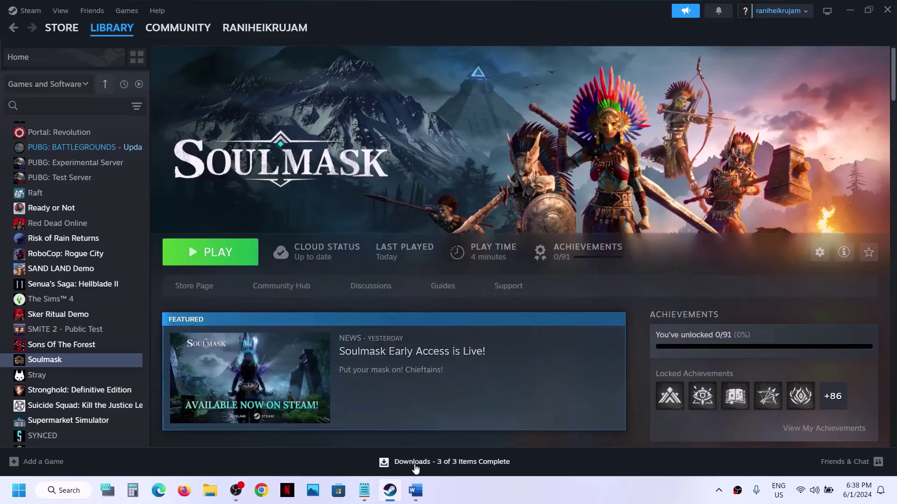
Consult Step 3 in the Word notes, then open Soulmask's installation folder from the Steam library
left_click(412, 498)
scroll(286, 256, "down", 3)
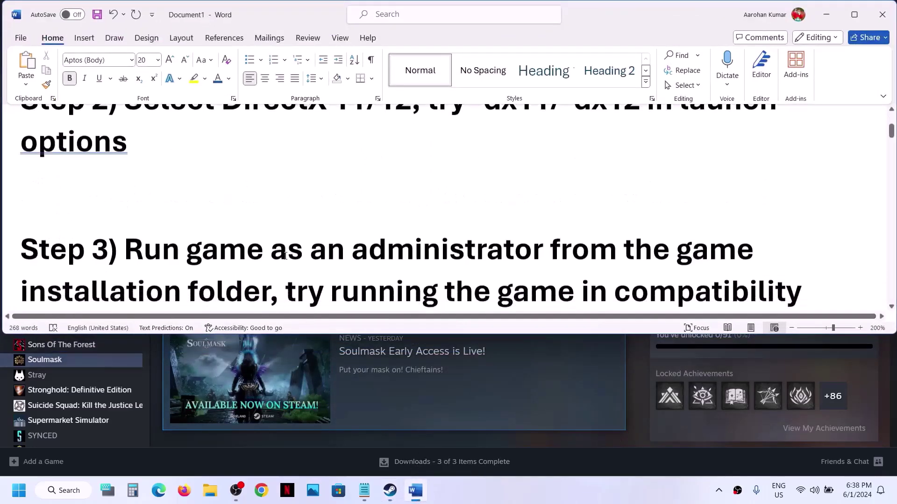
scroll(285, 256, "down", 1)
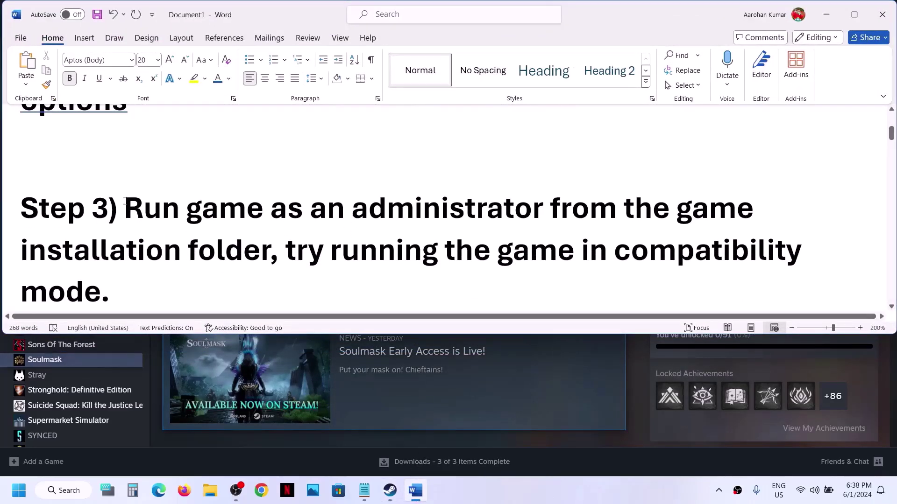
left_click_drag(125, 201, 271, 252)
left_click(375, 450)
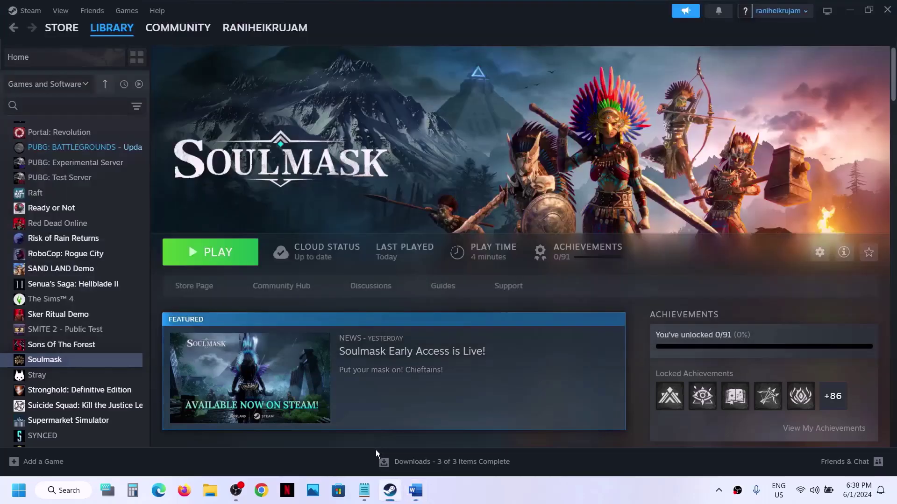
right_click(104, 365)
mouse_move(155, 429)
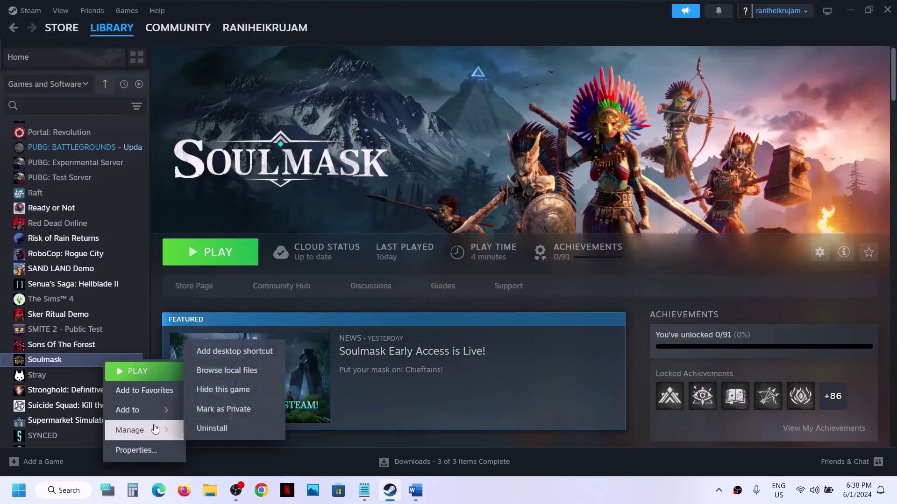
left_click(252, 375)
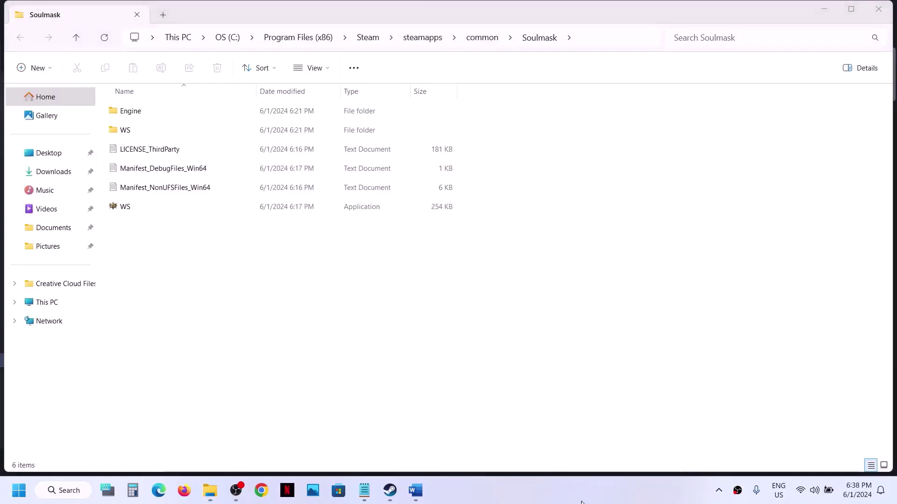
Set the WS application to run as an administrator in its compatibility properties and apply the change
right_click(134, 200)
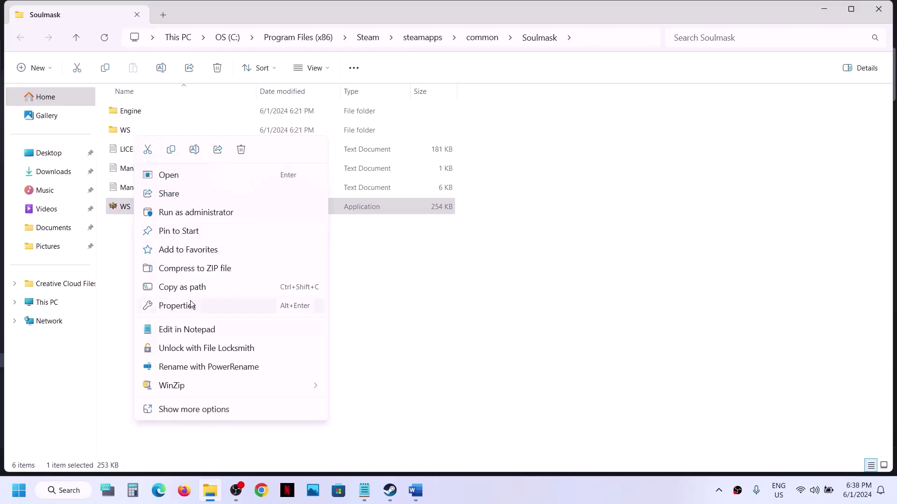
left_click(191, 304)
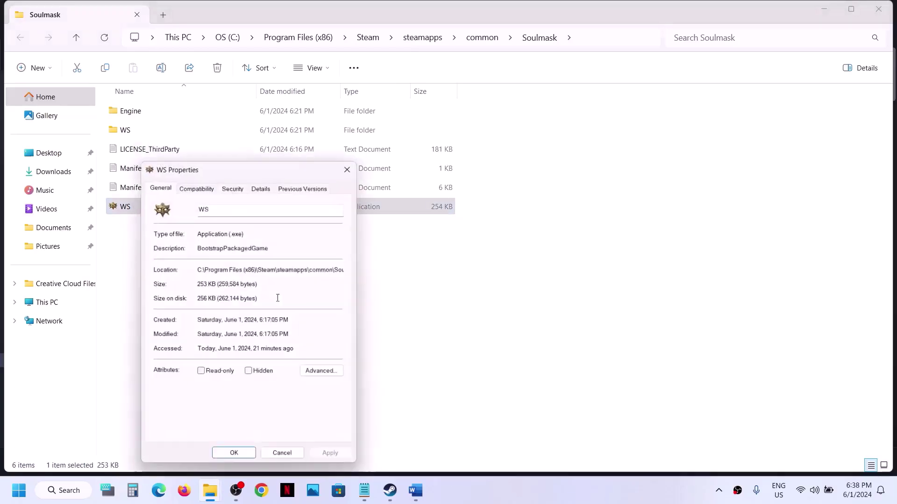
left_click(196, 185)
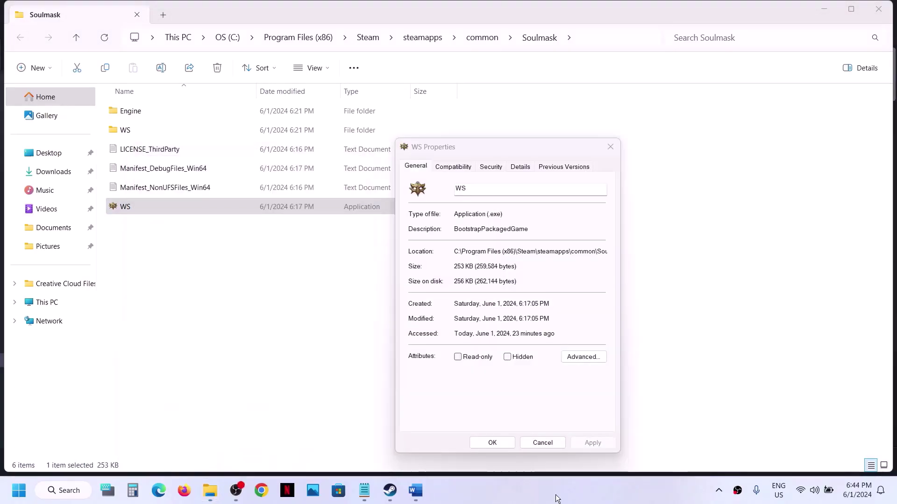
left_click(452, 168)
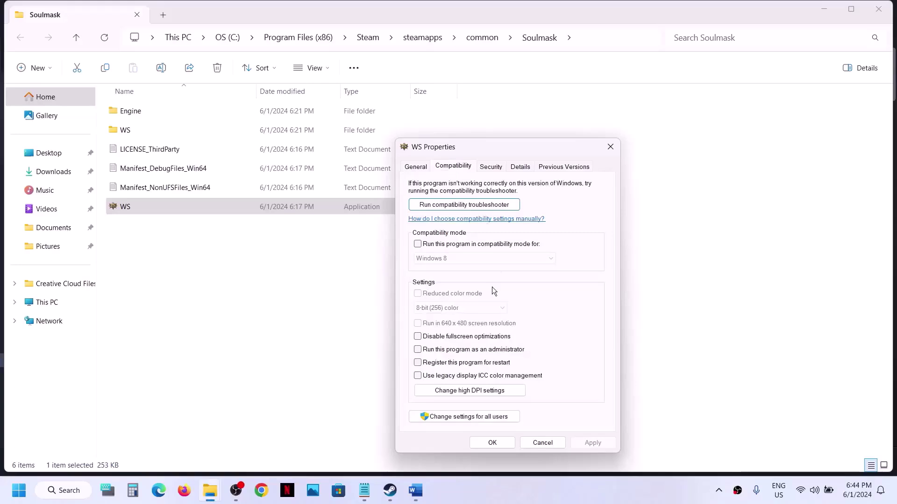
left_click(418, 350)
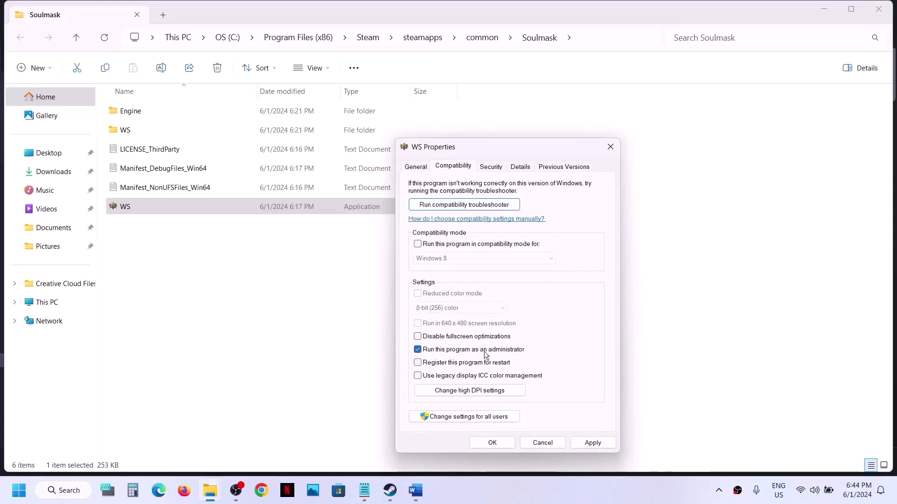
left_click(604, 444)
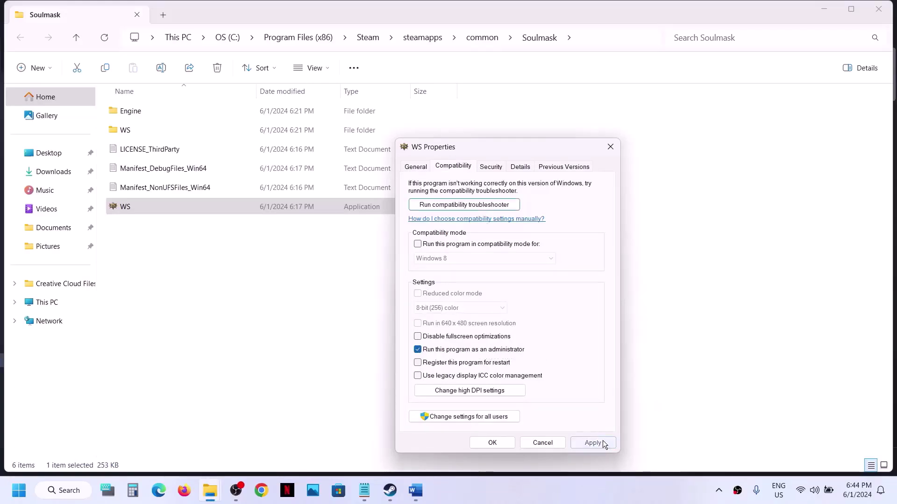
left_click(508, 443)
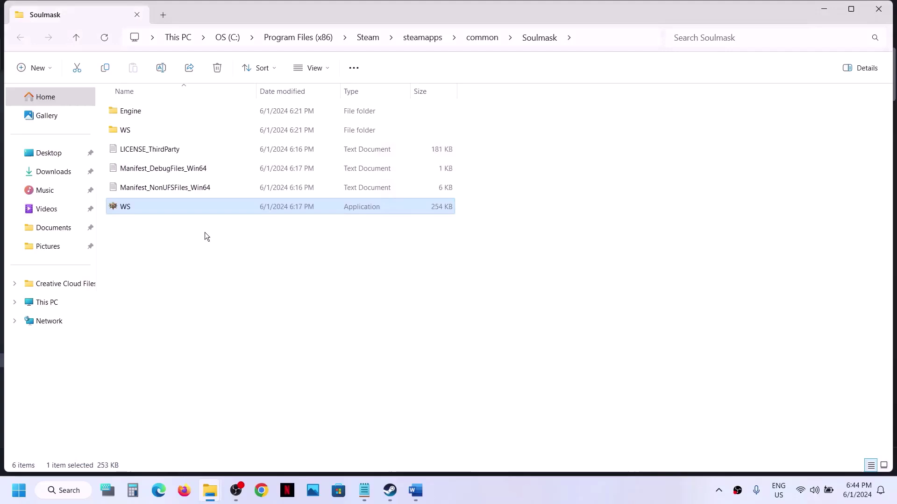
Enable compatibility mode for Windows 8 on the WS application and apply the change
right_click(156, 206)
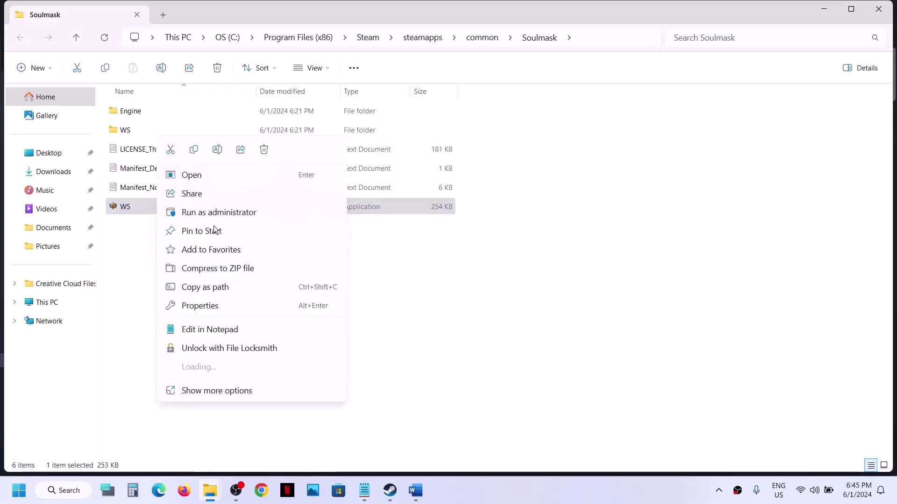
left_click(201, 308)
left_click(224, 184)
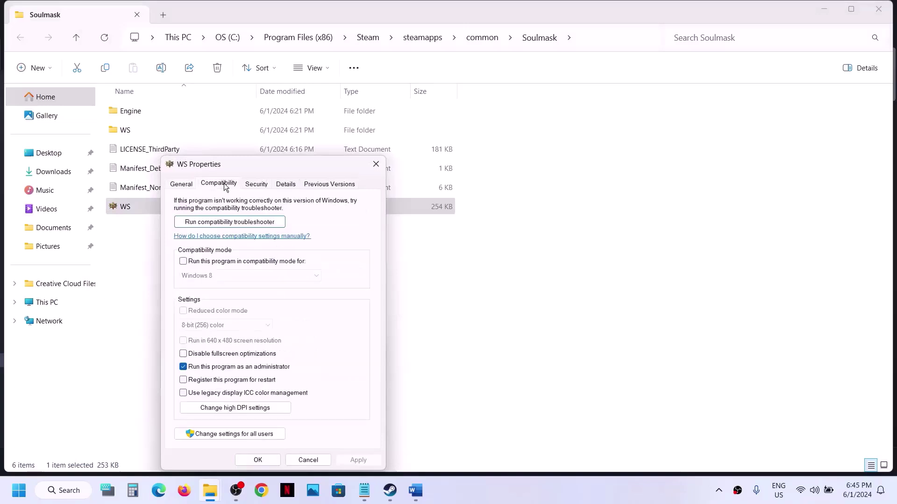
left_click(183, 262)
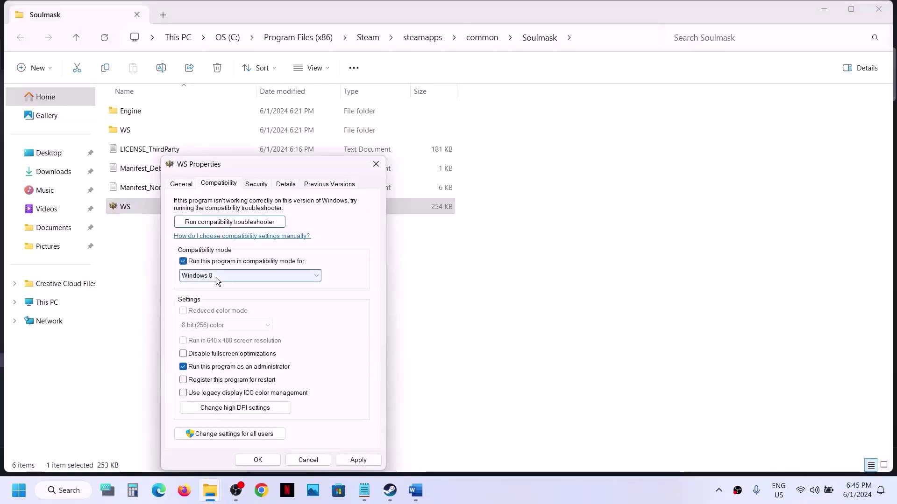
left_click(357, 460)
left_click(258, 460)
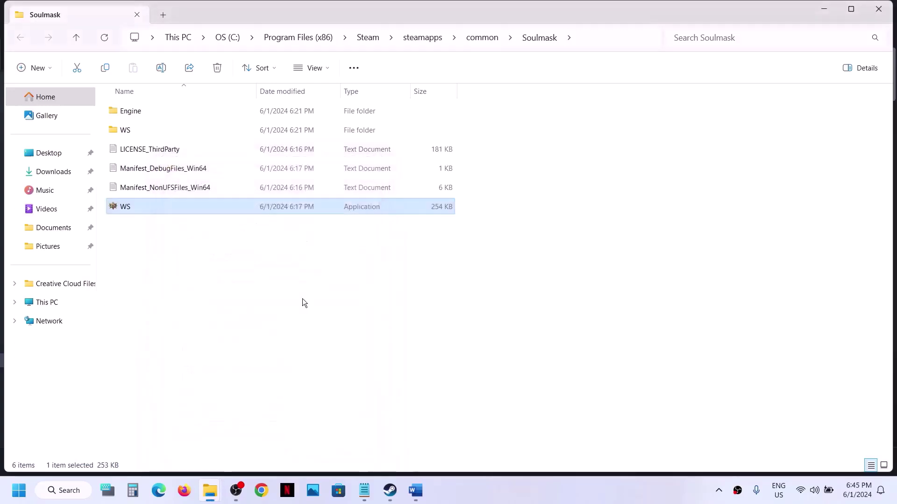
Set the WS application's compatibility mode to Windows 7, disable fullscreen optimizations, and save the properties
right_click(204, 206)
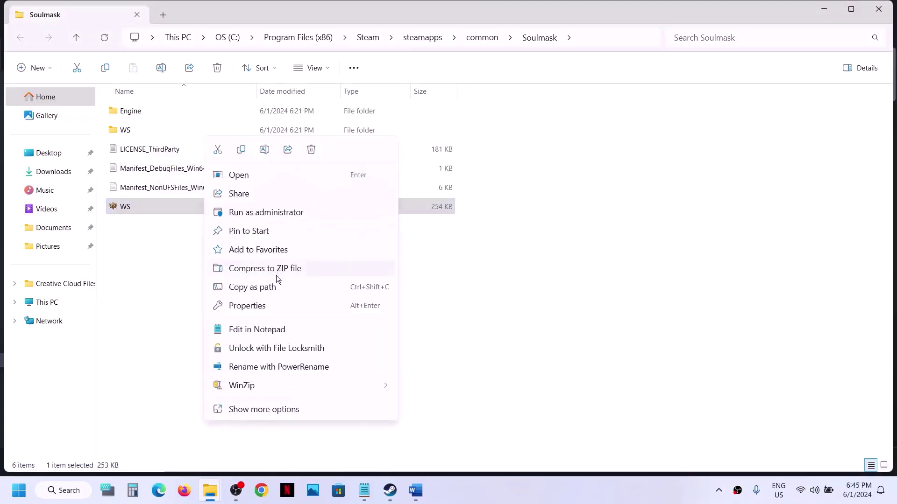
left_click(250, 304)
left_click(255, 187)
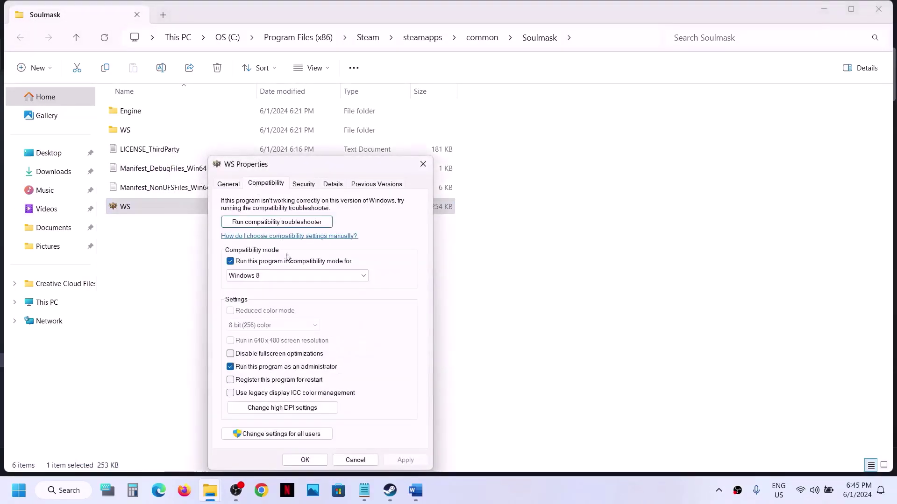
left_click(258, 276)
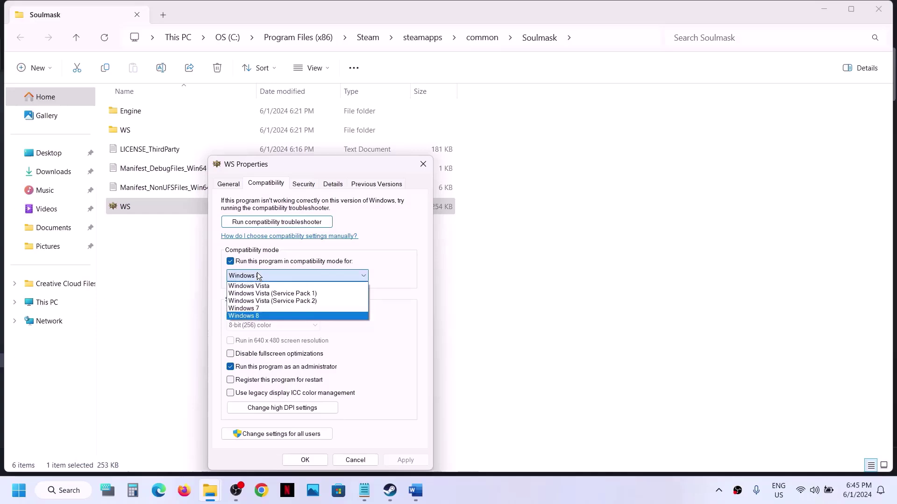
left_click(255, 308)
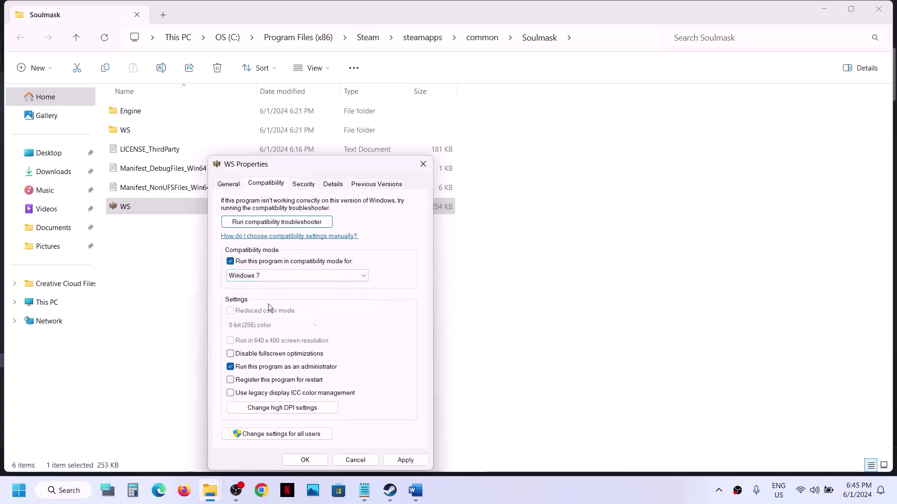
left_click(230, 354)
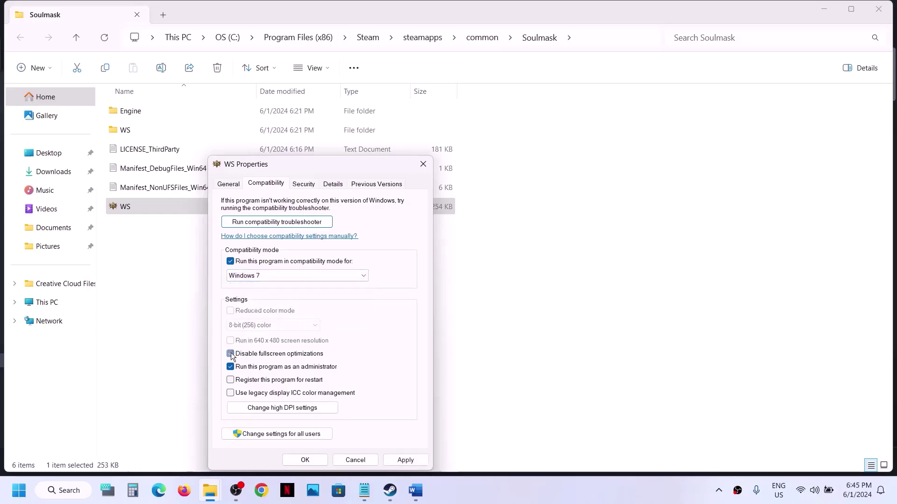
left_click(407, 460)
left_click(304, 459)
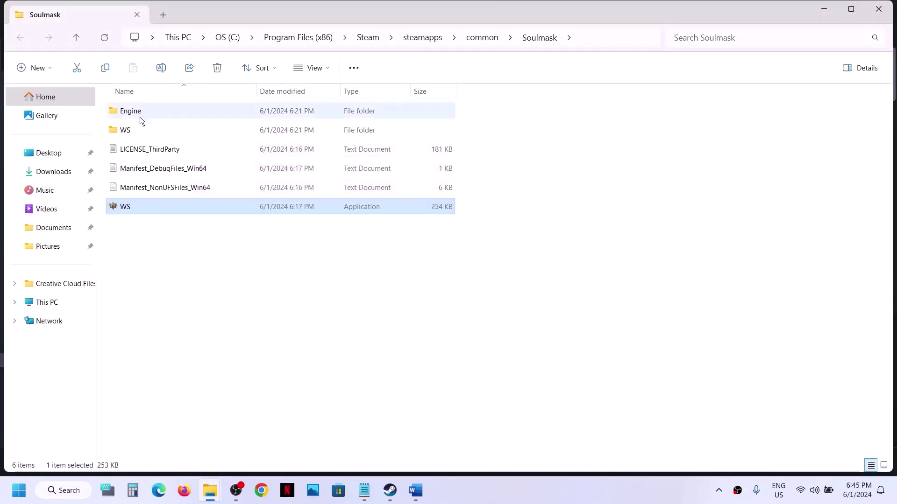
Open the Win64 folder inside WS > Binaries and set WS-Win64-Shipping to run as an administrator
double_click(130, 131)
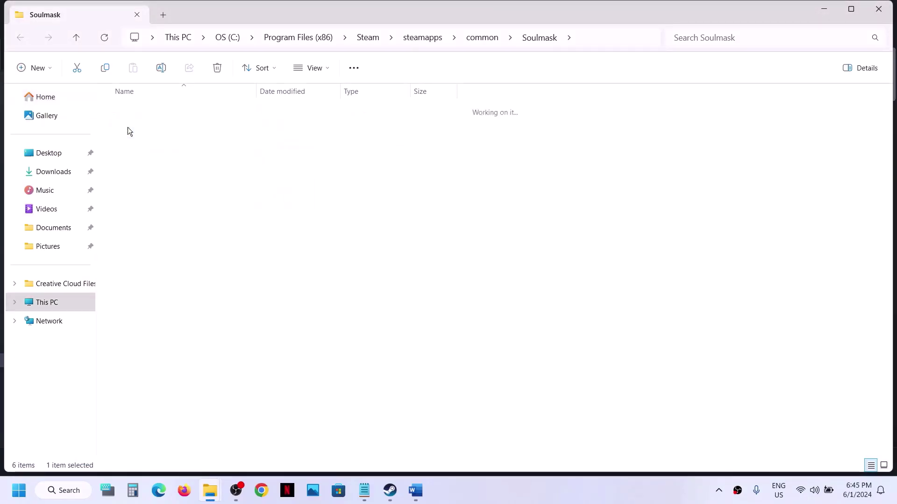
double_click(138, 113)
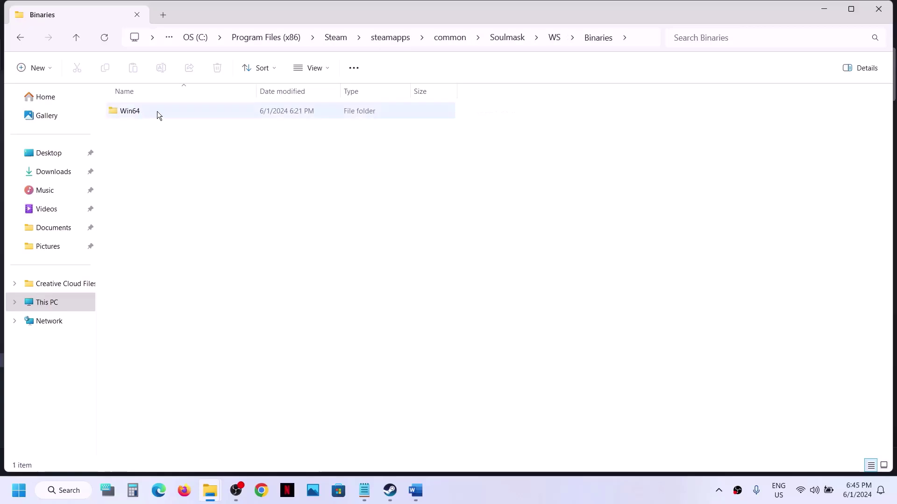
double_click(157, 111)
right_click(184, 116)
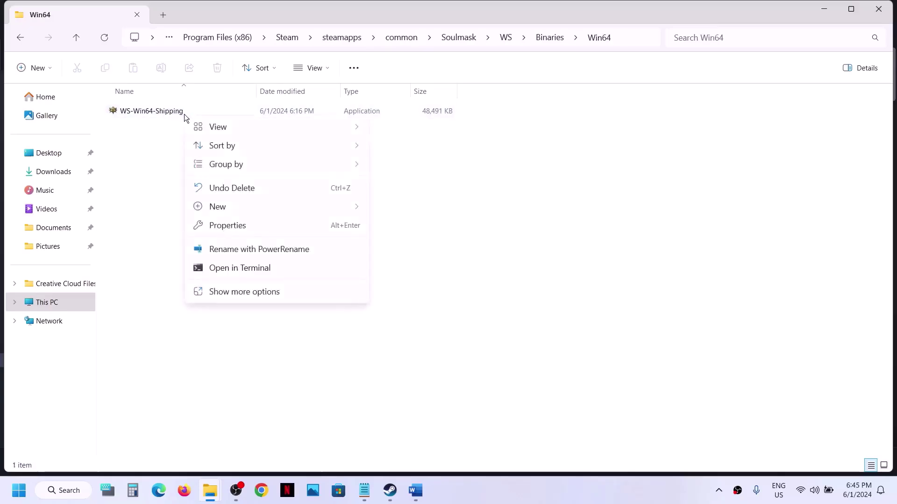
left_click(180, 112)
right_click(180, 112)
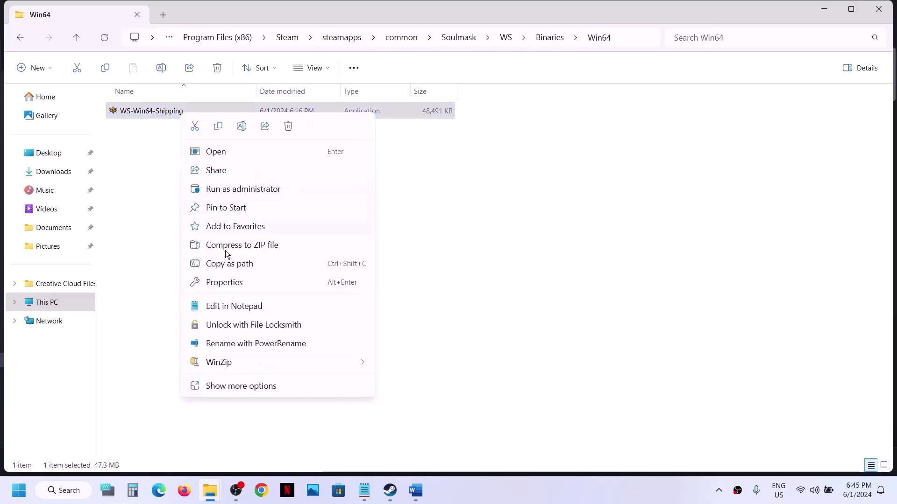
left_click(215, 281)
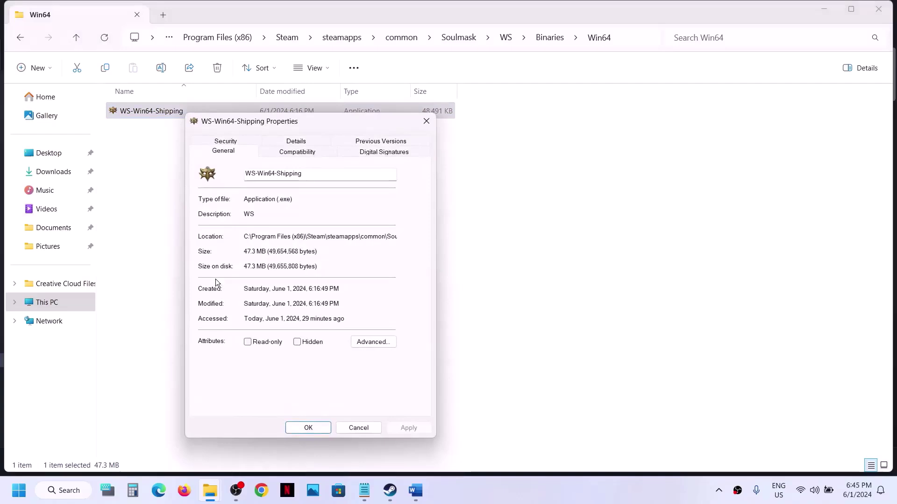
left_click(272, 154)
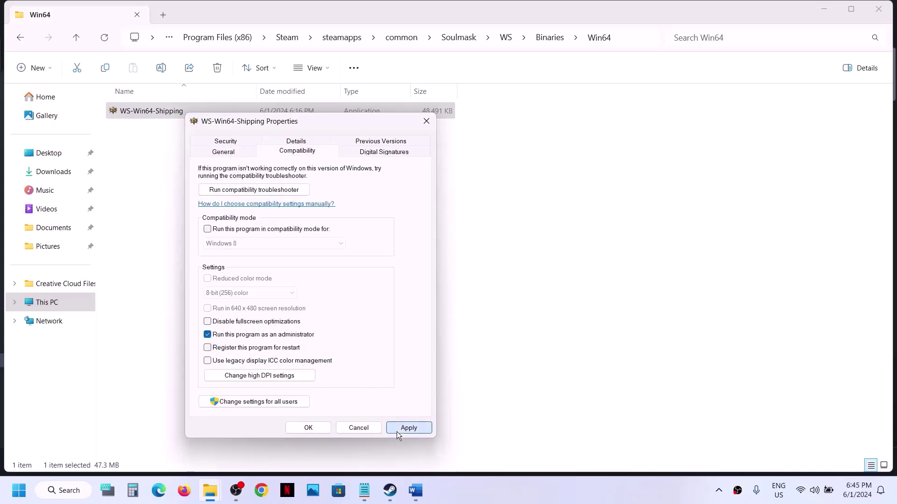
left_click(396, 431)
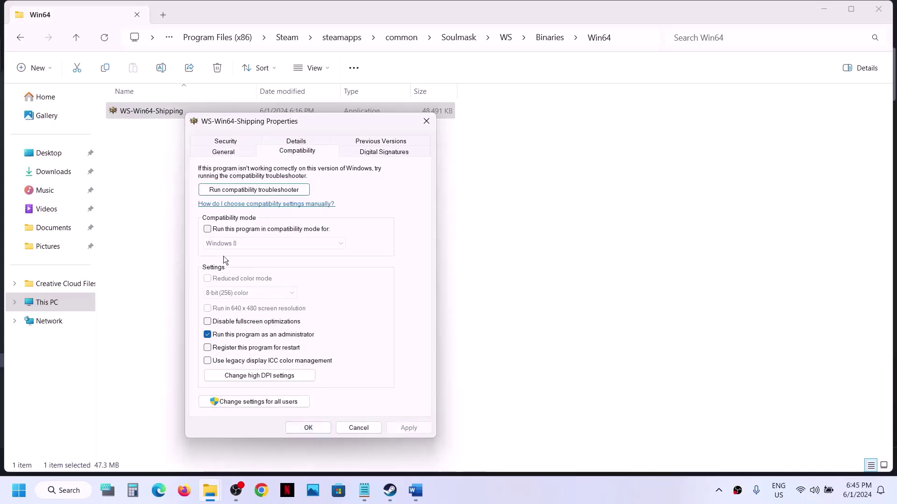
Apply compatibility mode to WS-Win64-Shipping, first for Windows 8 and then for Windows 7
left_click(208, 230)
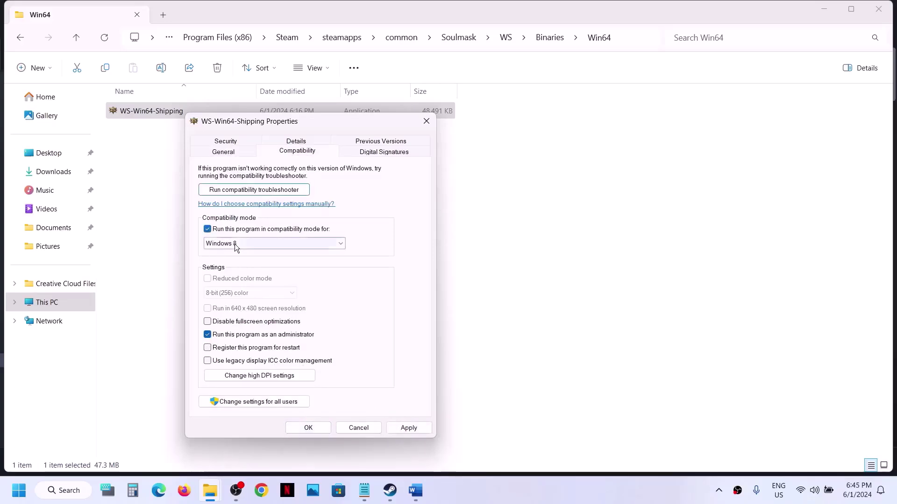
left_click(406, 427)
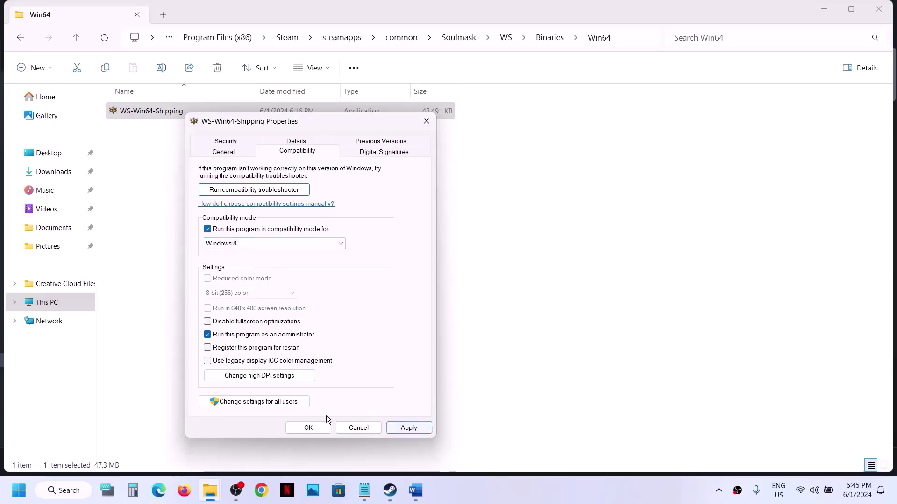
left_click(281, 245)
left_click(240, 276)
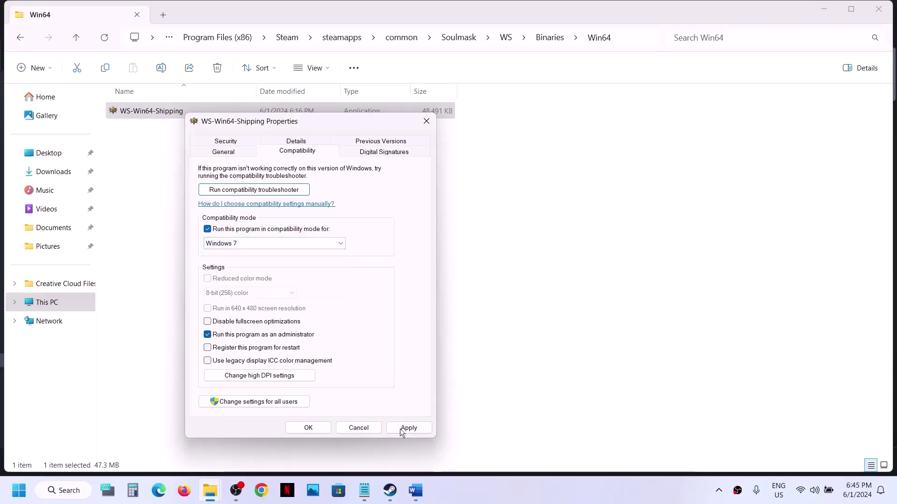
left_click(400, 429)
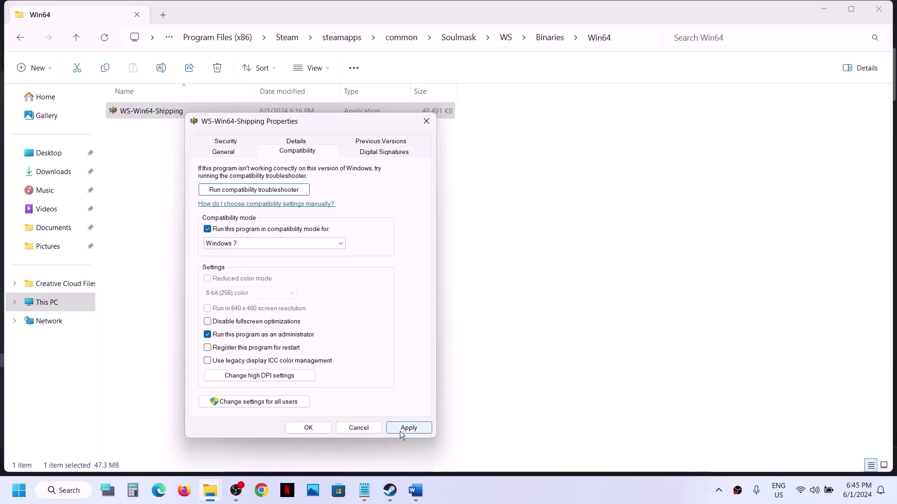
Disable fullscreen optimizations for WS-Win64-Shipping, apply the change and close its properties
left_click(209, 324)
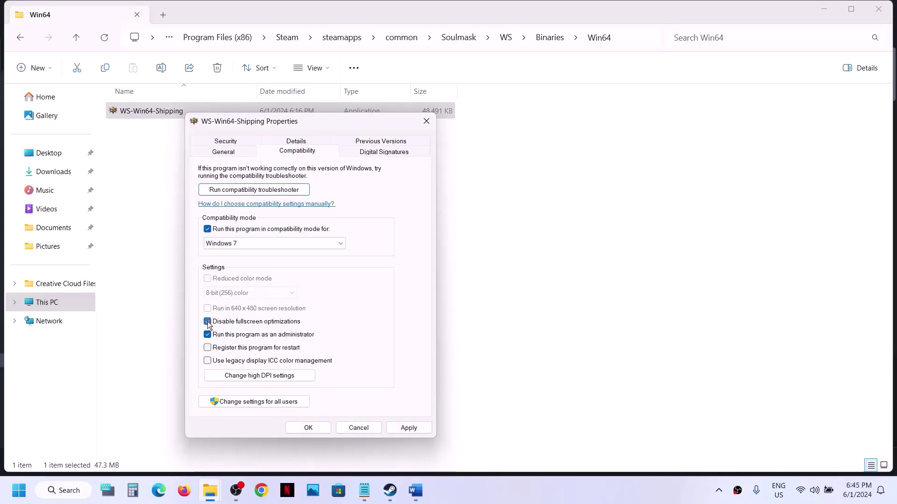
left_click(410, 430)
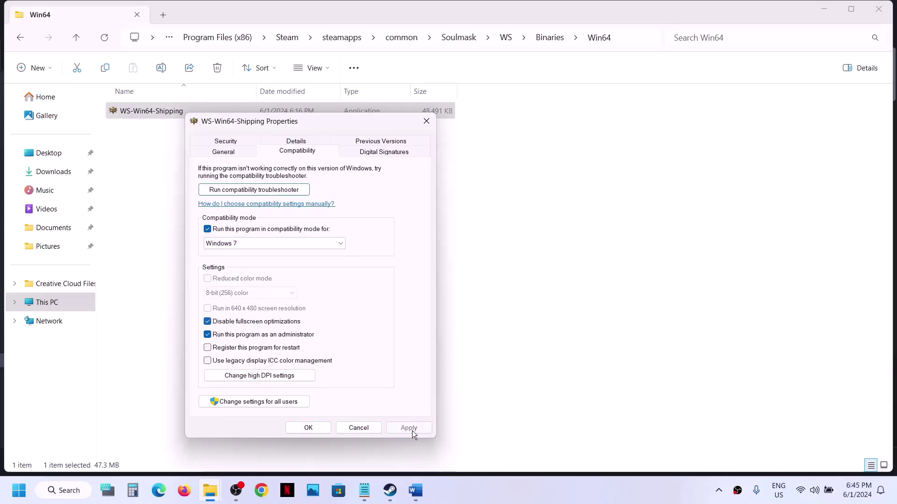
left_click(299, 427)
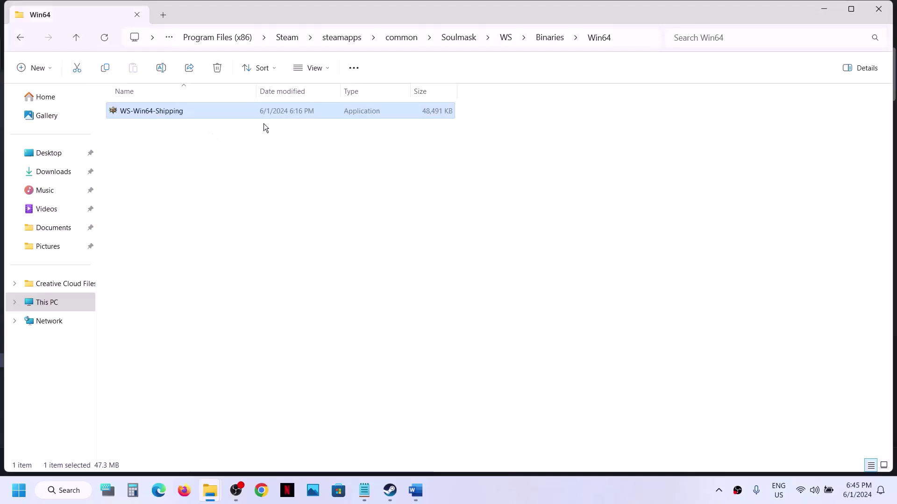
Clear the compatibility mode, fullscreen optimization and administrator options of WS-Win64-Shipping and save the properties
right_click(210, 113)
left_click(245, 284)
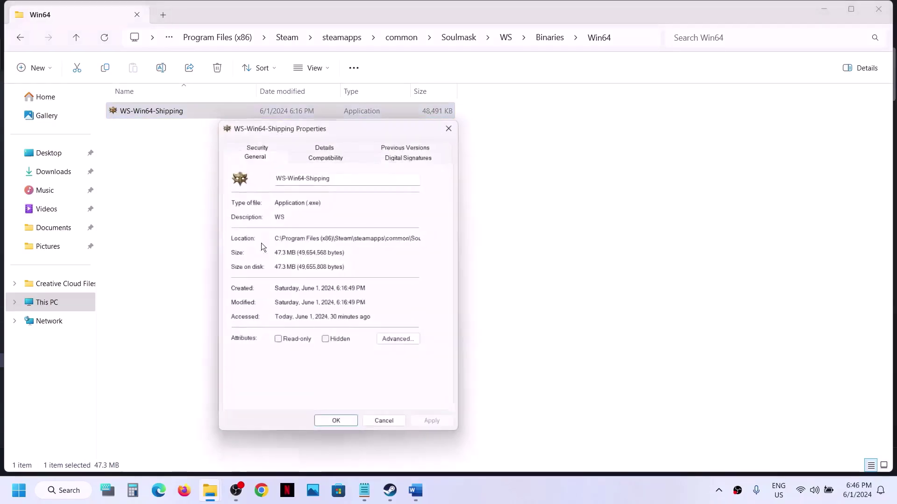
left_click(299, 159)
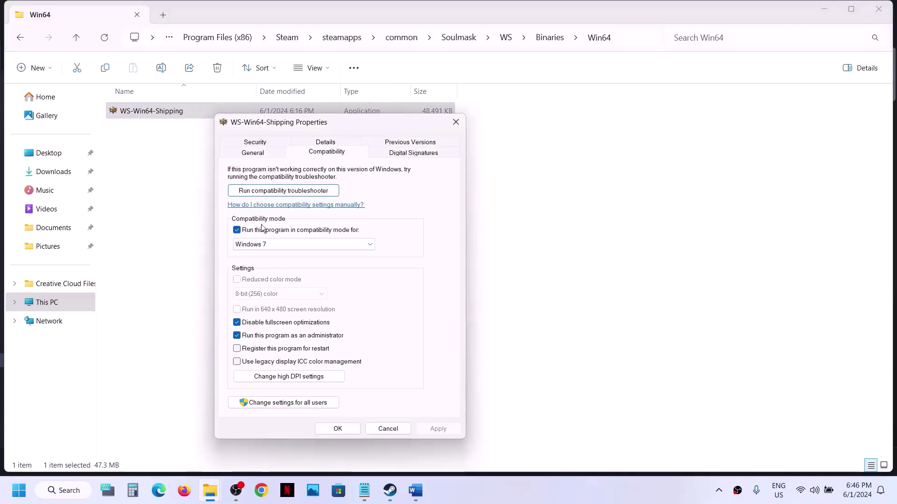
left_click(237, 229)
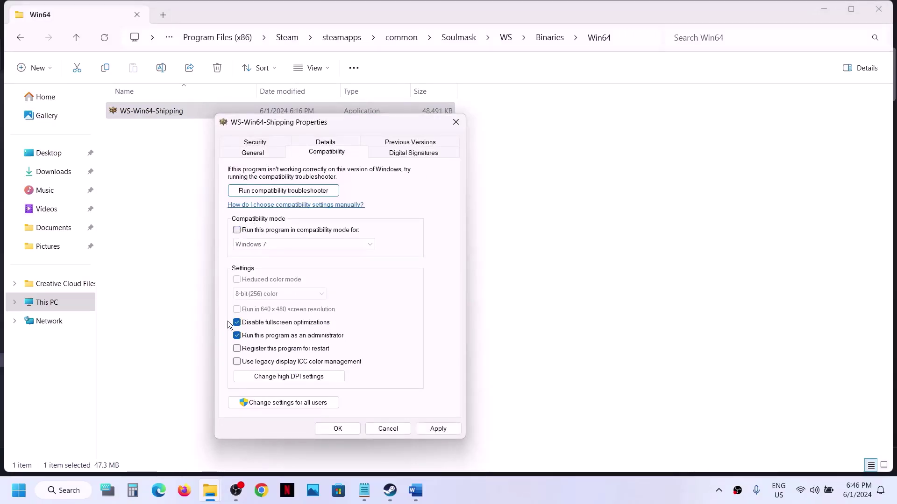
left_click(236, 324)
left_click(237, 336)
left_click(455, 428)
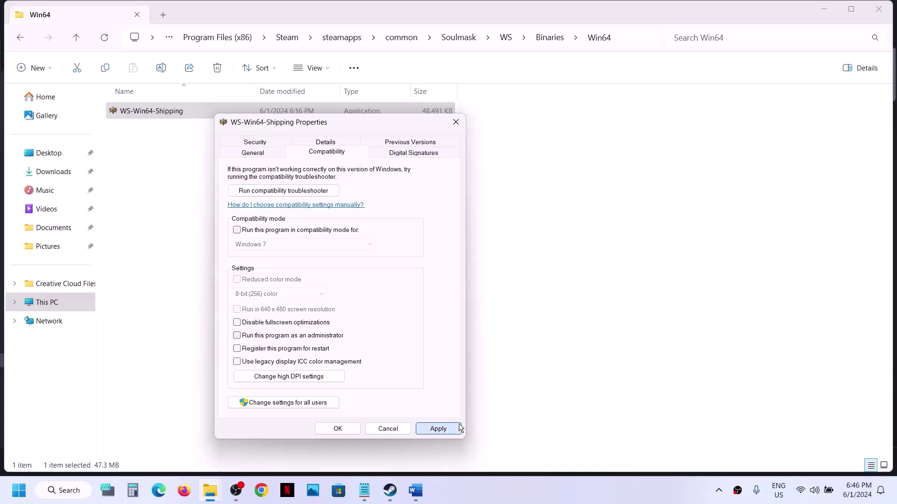
left_click(350, 427)
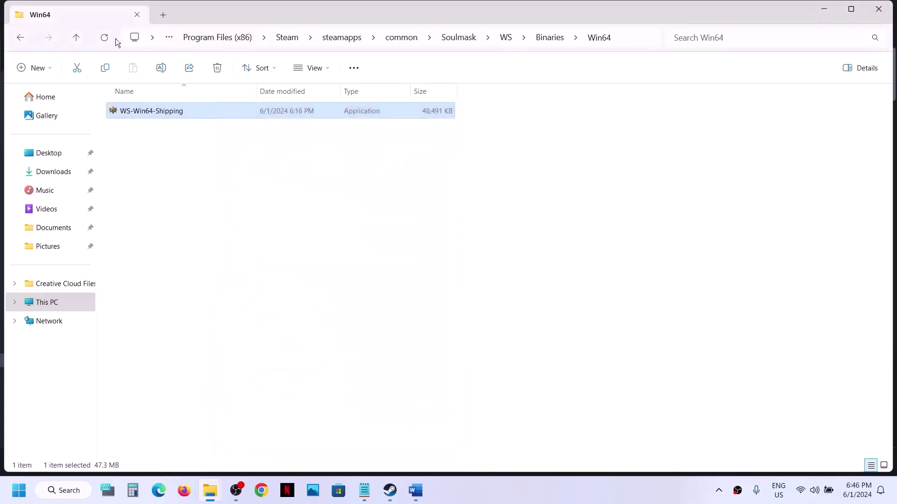
Return to the Soulmask folder and clear the WS application's compatibility mode, fullscreen optimization and administrator options, saving the changes
left_click(77, 39)
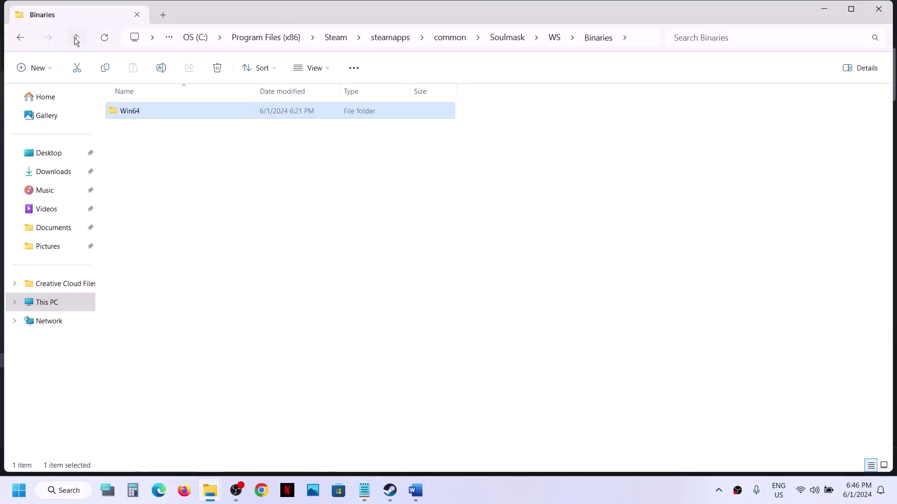
left_click(76, 39)
left_click(75, 39)
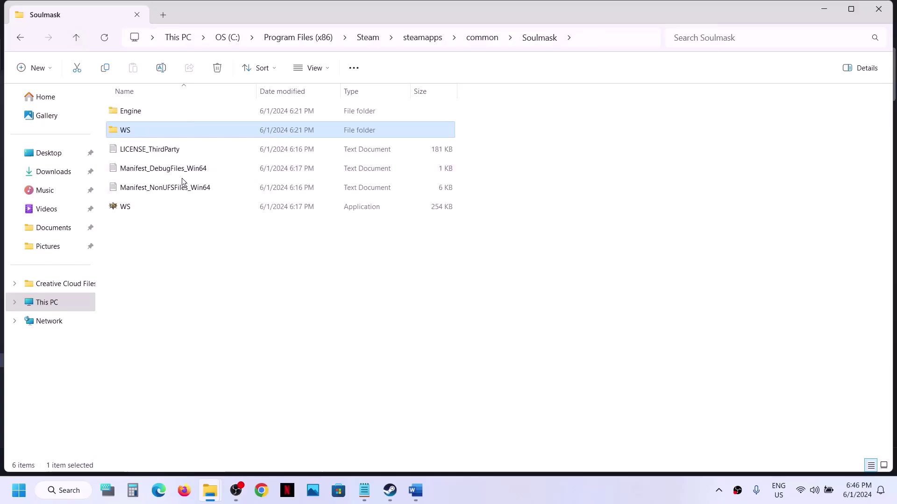
right_click(133, 209)
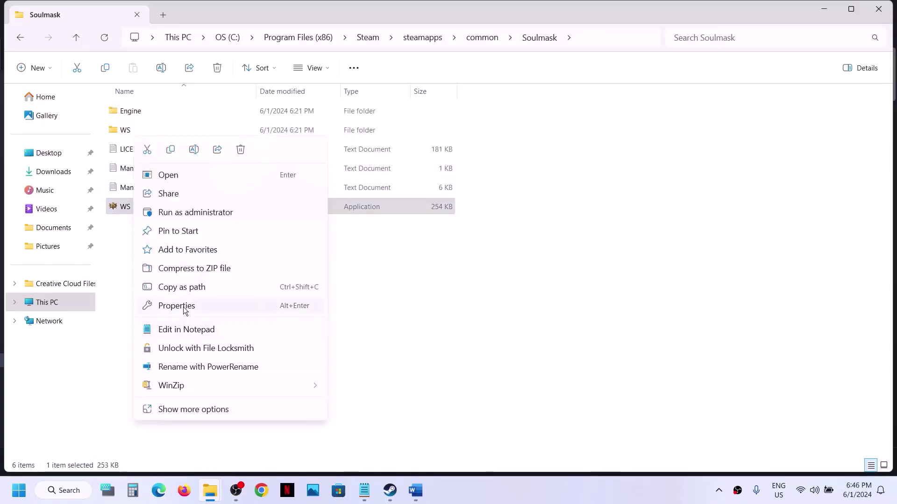
left_click(183, 307)
left_click(208, 183)
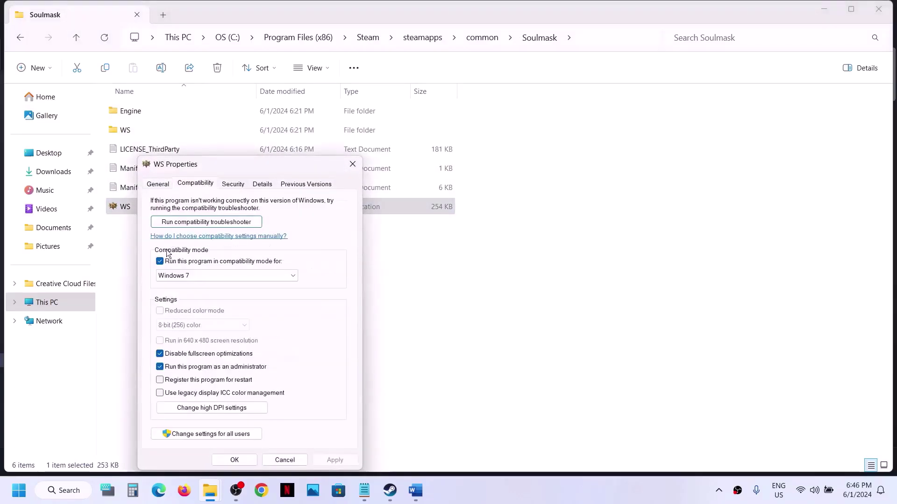
left_click(160, 262)
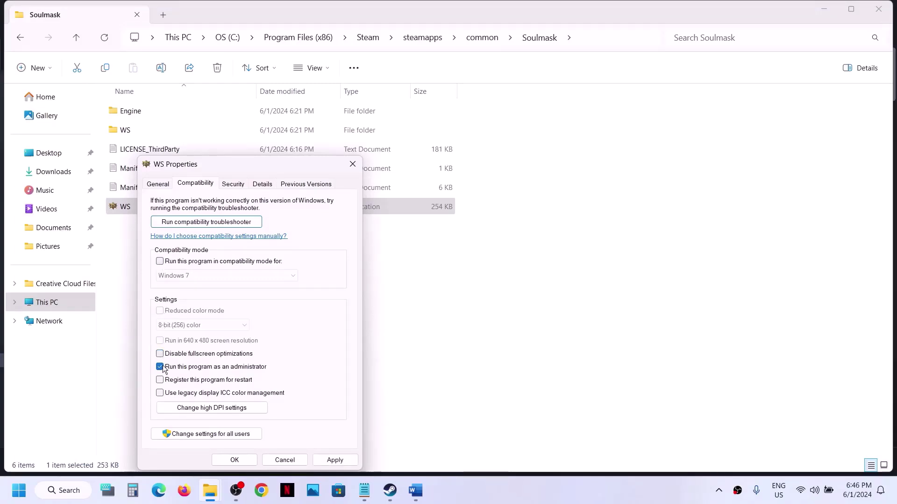
left_click(159, 367)
left_click(333, 459)
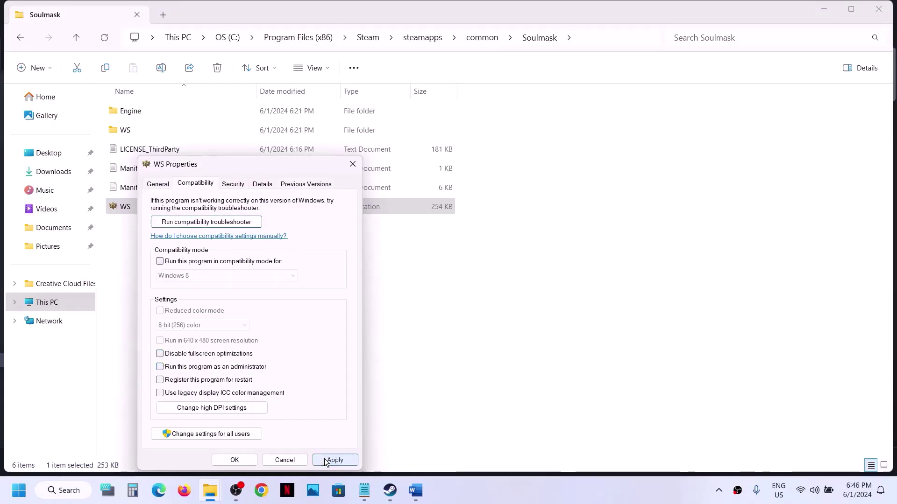
left_click(223, 463)
Switch to the Word notes and read Step 4 about allowing the game exe through Windows Security or a third-party antivirus
left_click(411, 496)
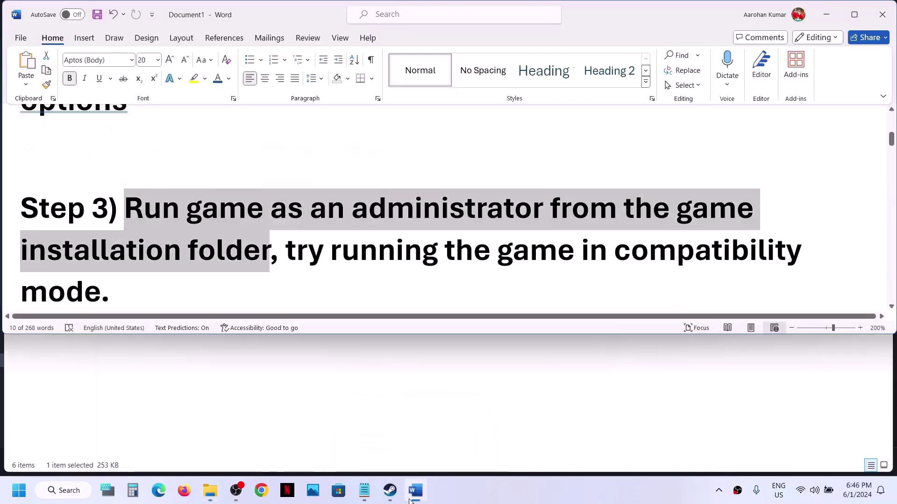
scroll(344, 279, "down", 5)
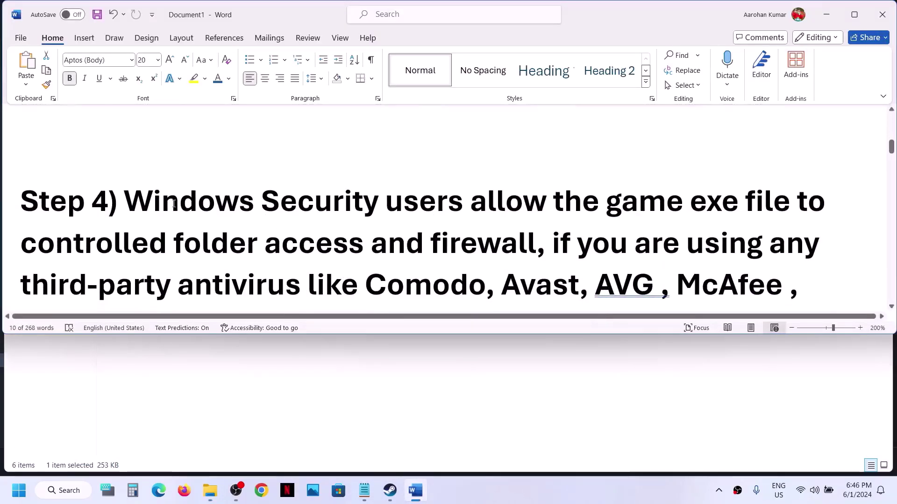
left_click_drag(174, 205, 494, 243)
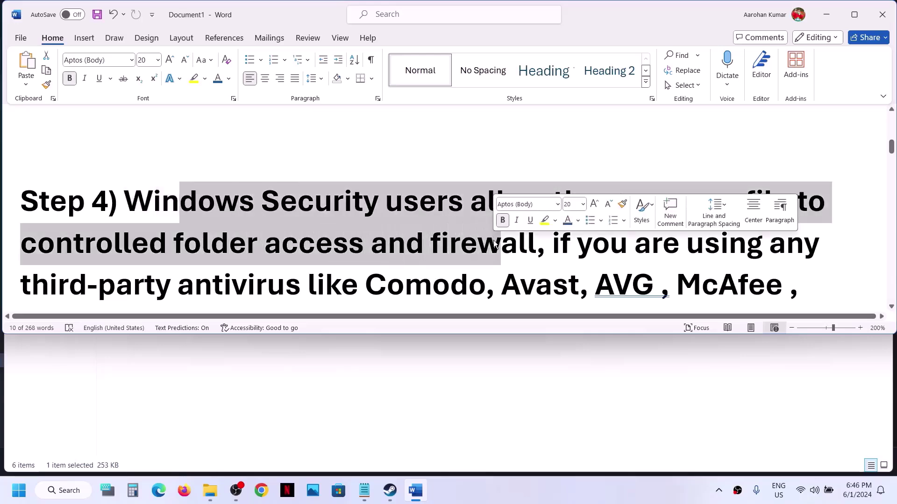
scroll(564, 185, "down", 2)
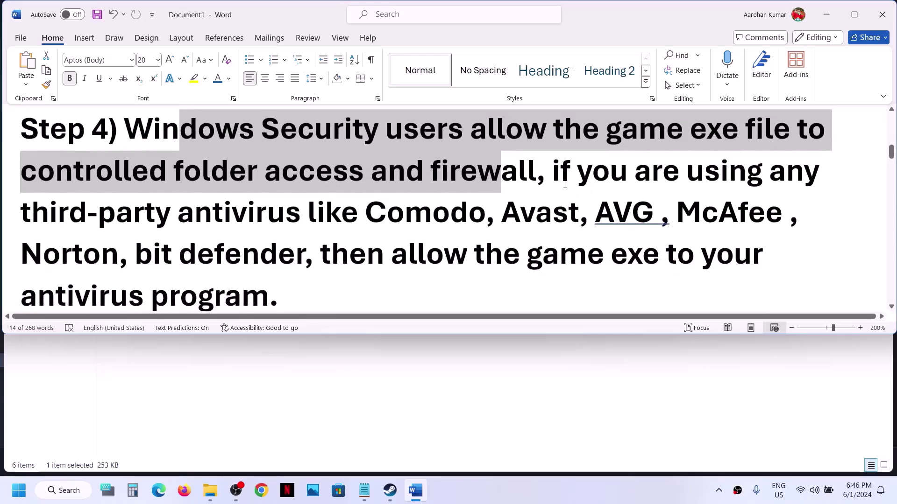
Read the rest of Step 4, covering third-party antivirus programs such as Comodo, Avast, AVG, McAfee, Norton and Bitdefender
left_click_drag(560, 178, 372, 273)
left_click(411, 248)
double_click(412, 248)
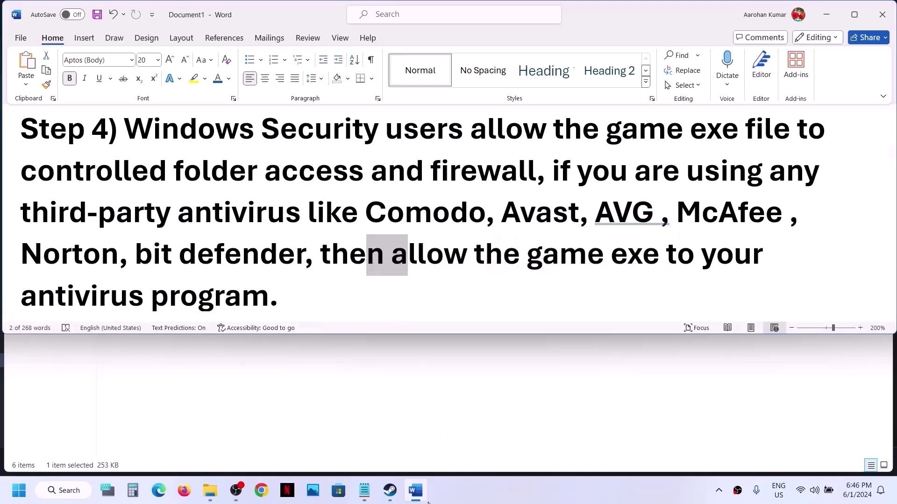
left_click(457, 500)
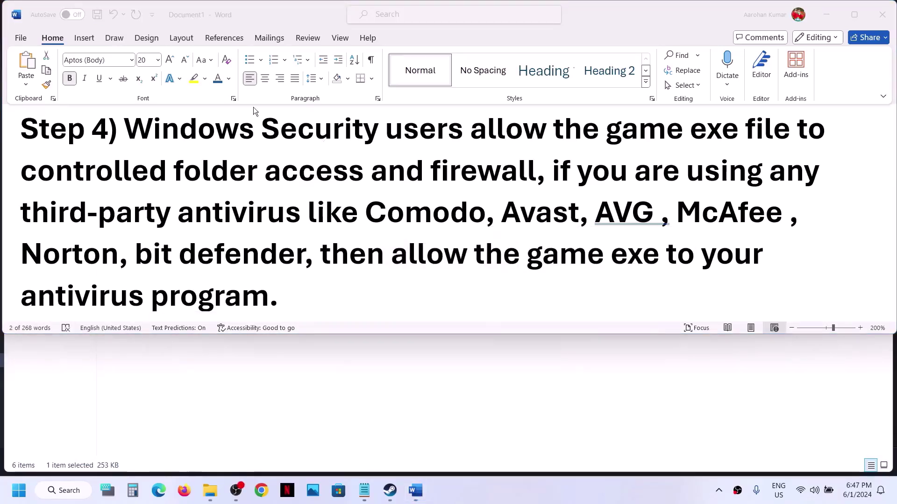
Open Windows Security's ransomware protection and go to the apps allowed through Controlled folder access, granting administrator permission
key("super+i")
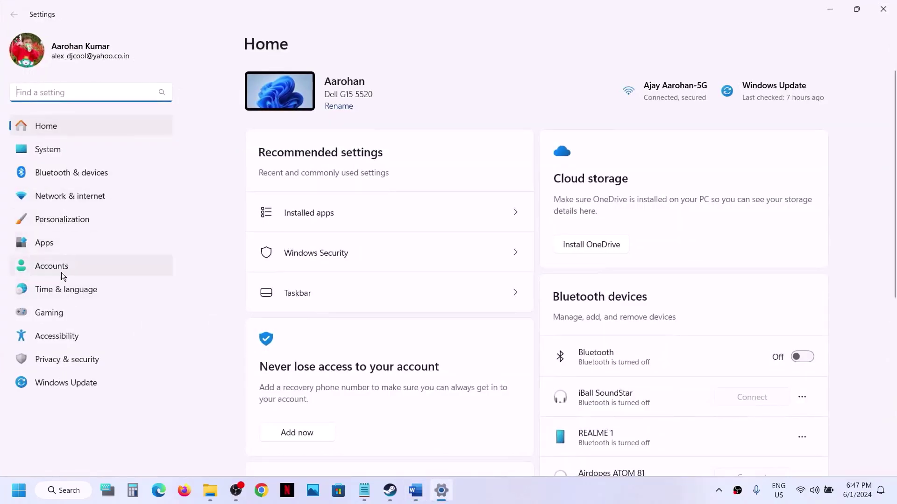
left_click(68, 353)
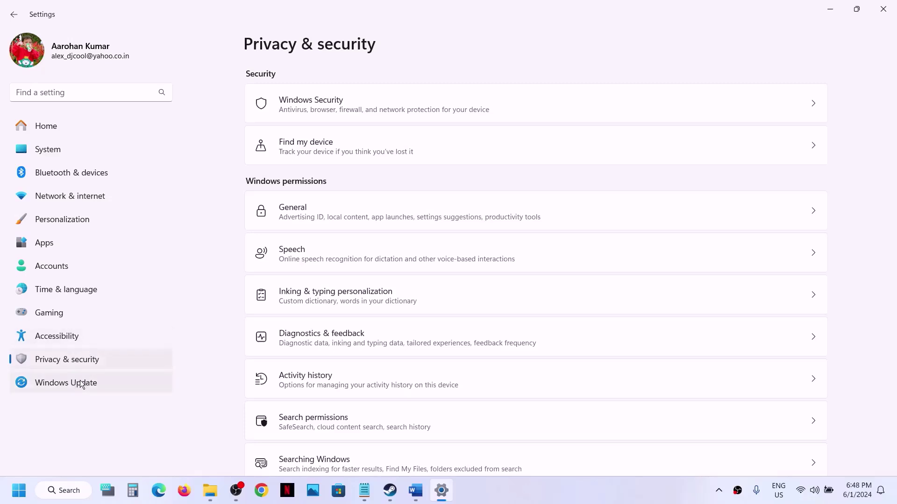
left_click(317, 115)
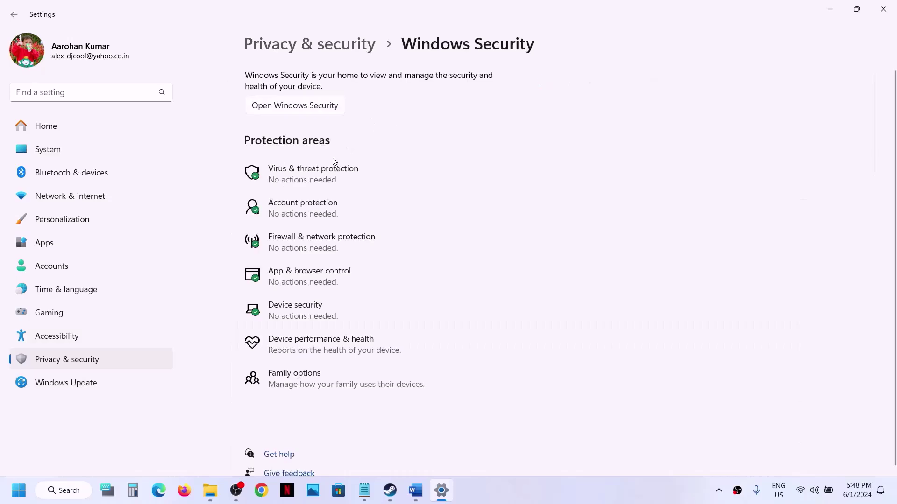
left_click(306, 180)
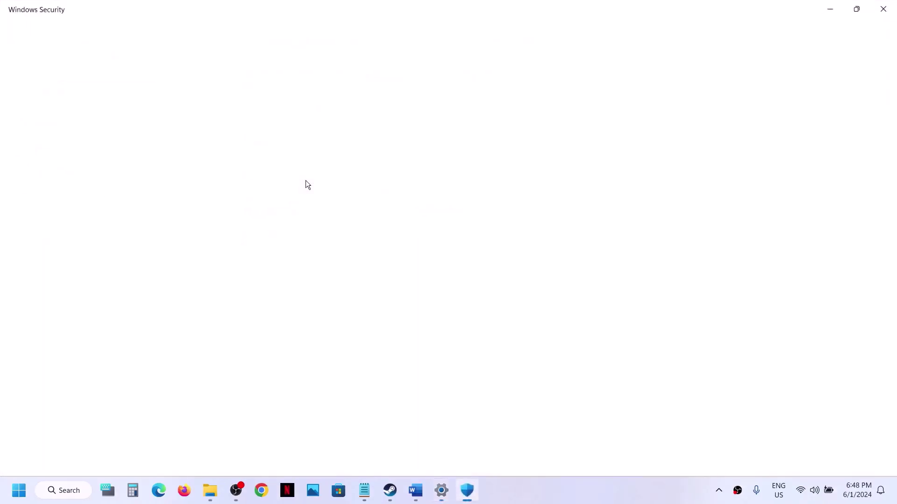
scroll(406, 213, "down", 2)
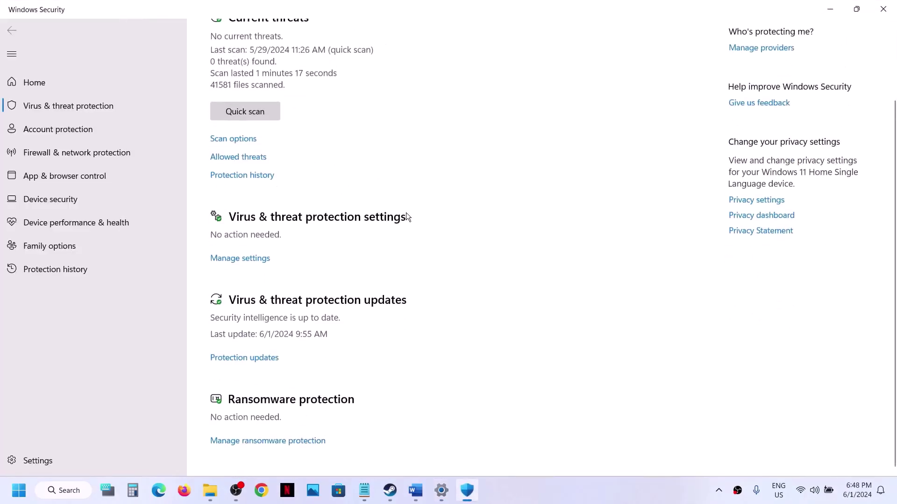
left_click(279, 440)
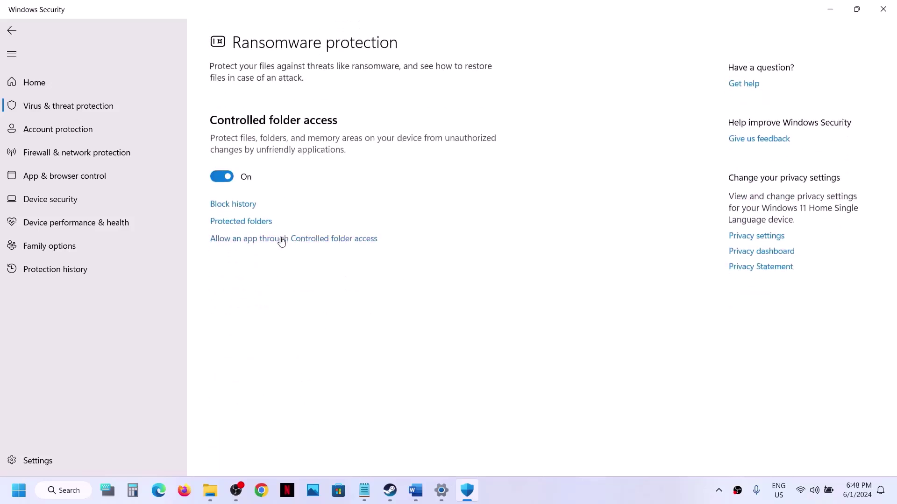
left_click(282, 240)
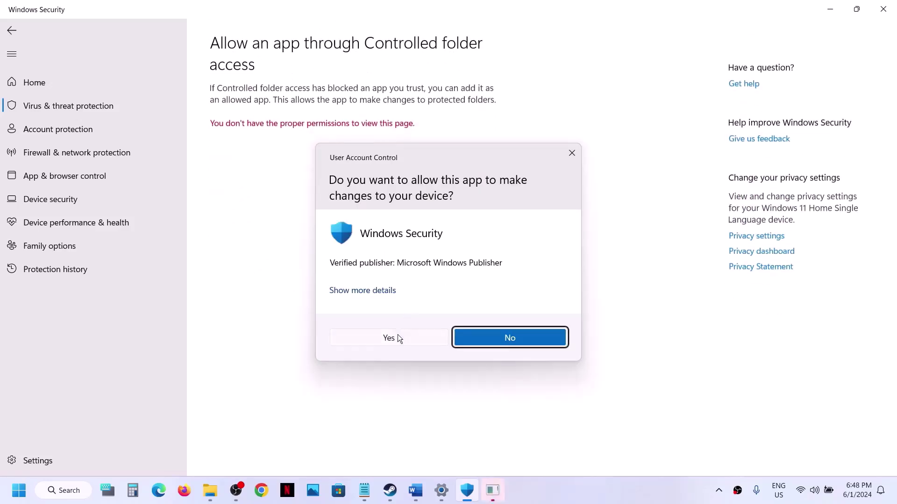
left_click(389, 337)
Start adding an allowed app by browsing all apps and go to the Steam folder in C:\Program Files (x86)
scroll(276, 147, "down", 2)
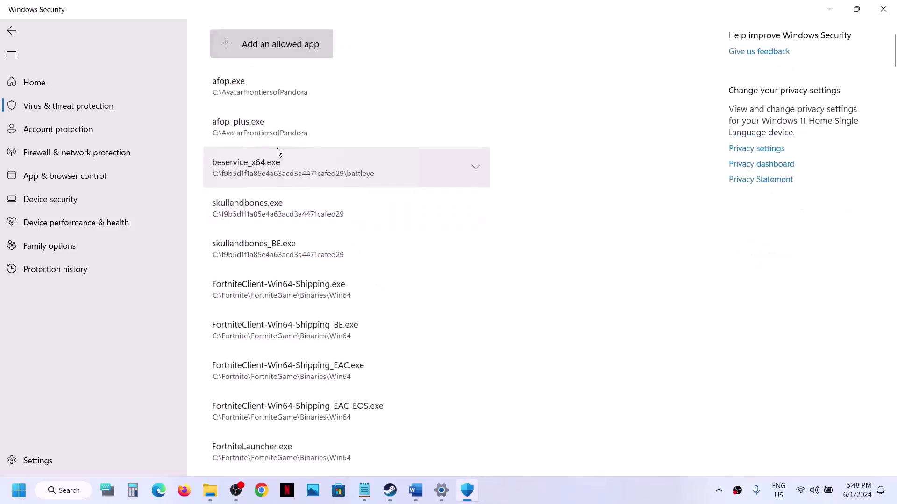
left_click(278, 39)
left_click(261, 99)
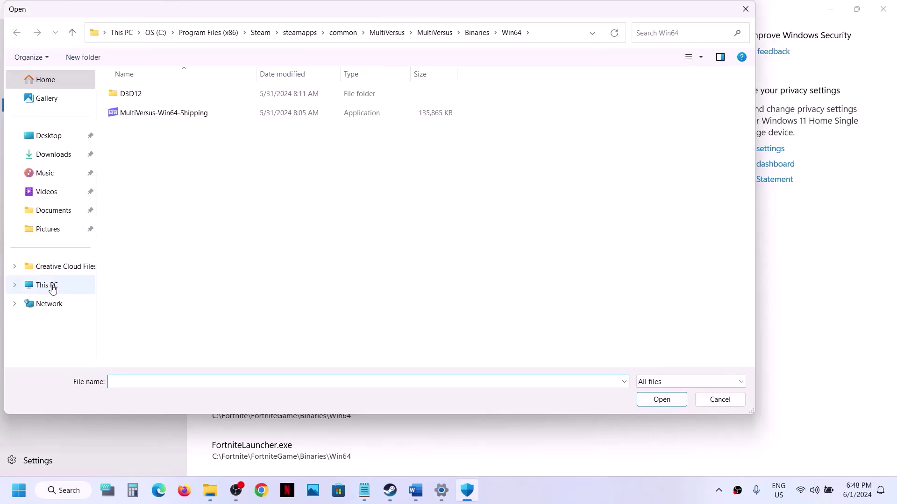
left_click(53, 290)
double_click(178, 116)
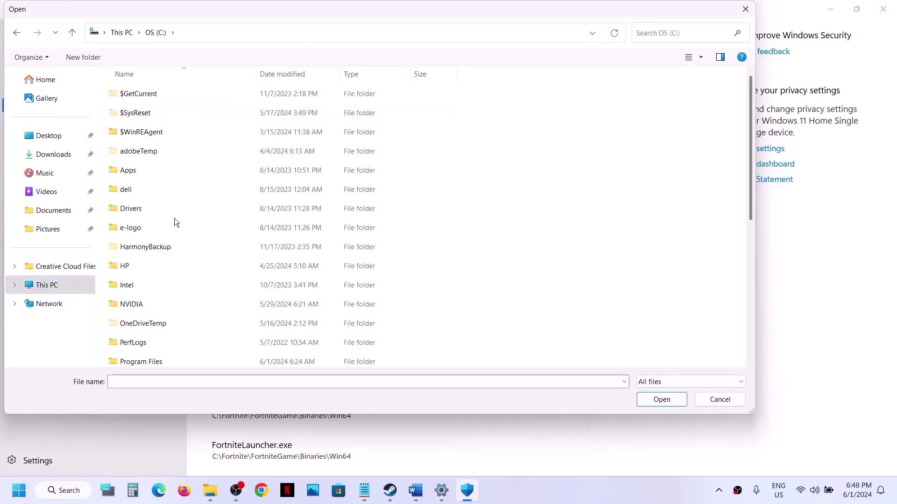
scroll(175, 217, "down", 4)
left_click(159, 164)
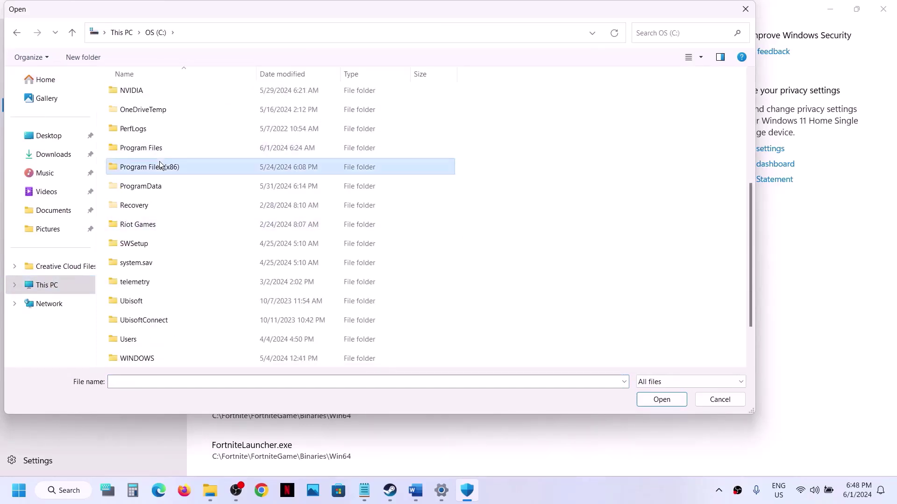
double_click(160, 164)
key("s")
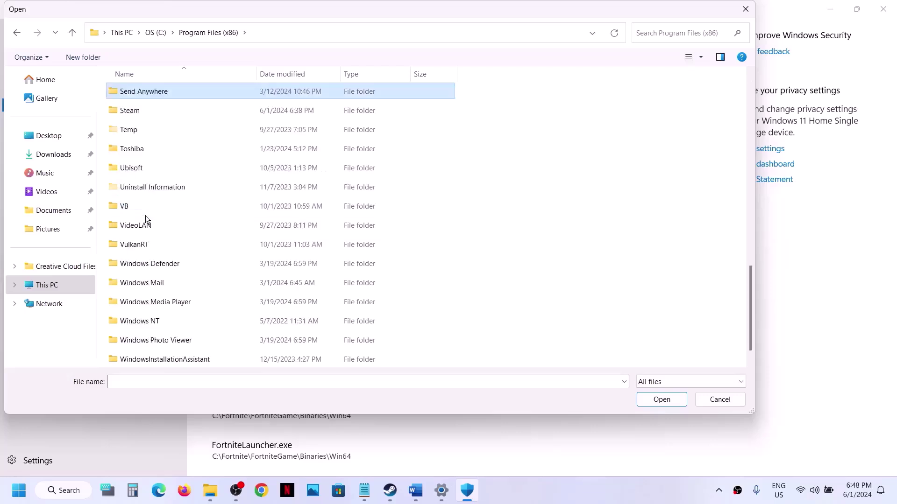
double_click(147, 117)
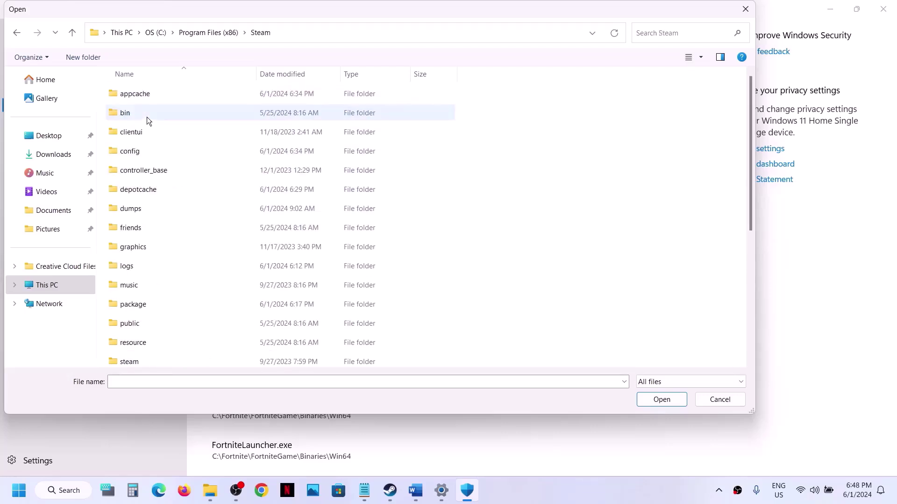
Allow the WS application from steamapps\common\Soulmask through Controlled folder access
key("s")
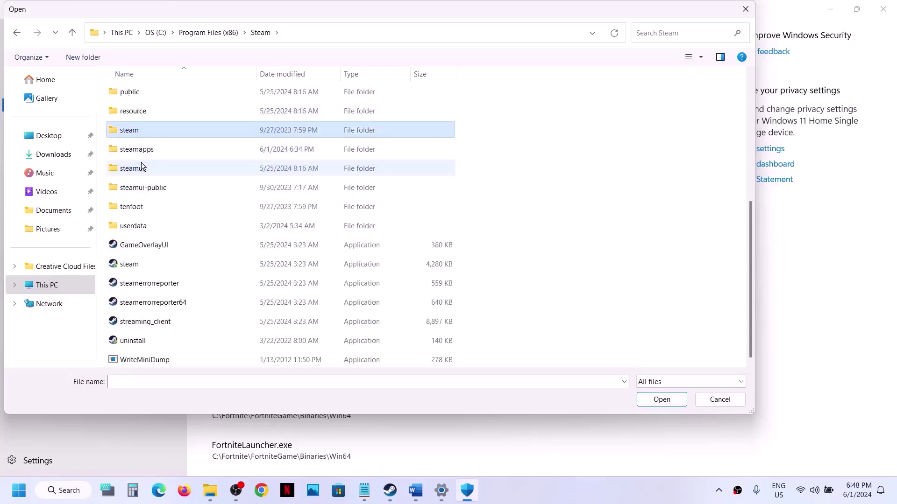
double_click(139, 150)
left_click(160, 94)
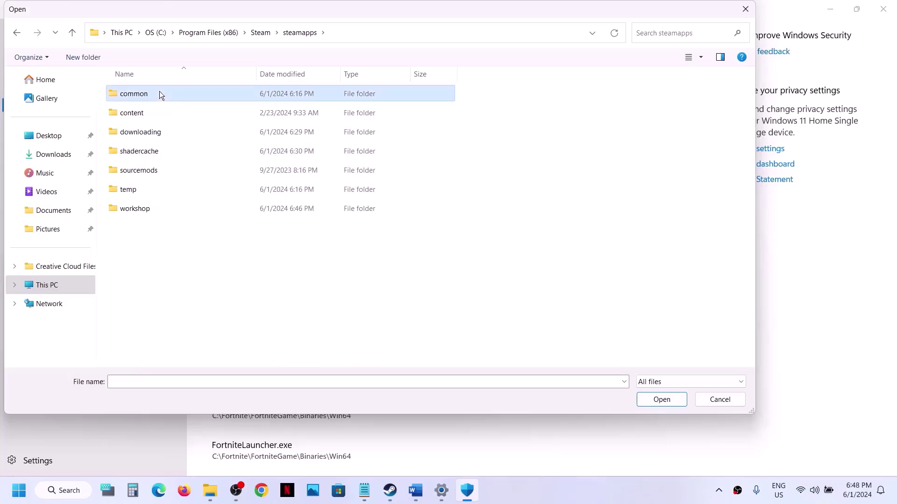
double_click(160, 94)
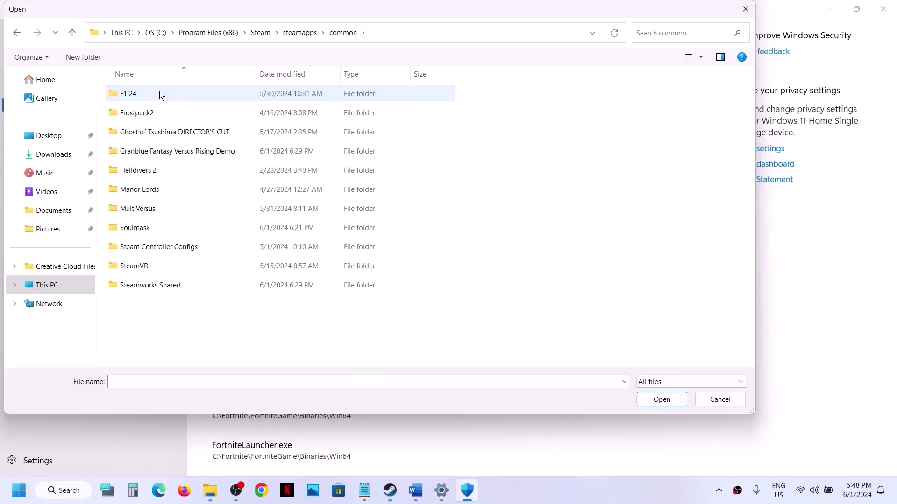
double_click(151, 227)
left_click(147, 133)
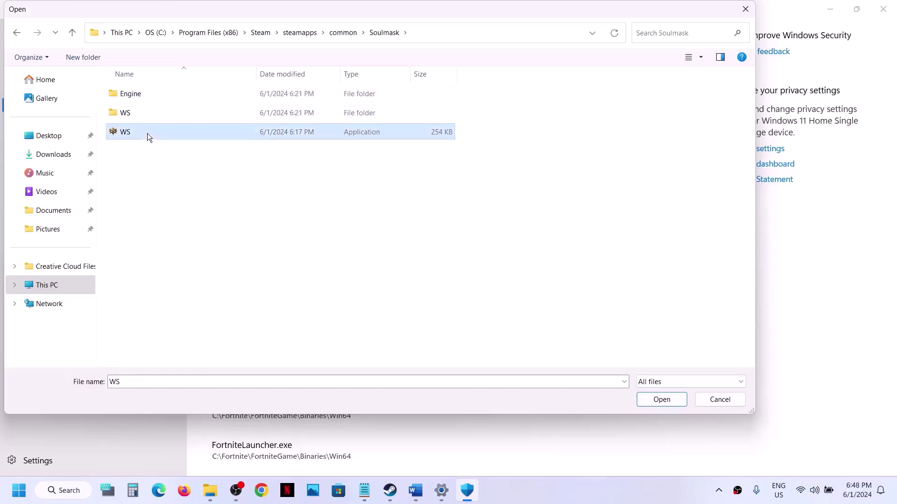
left_click(656, 398)
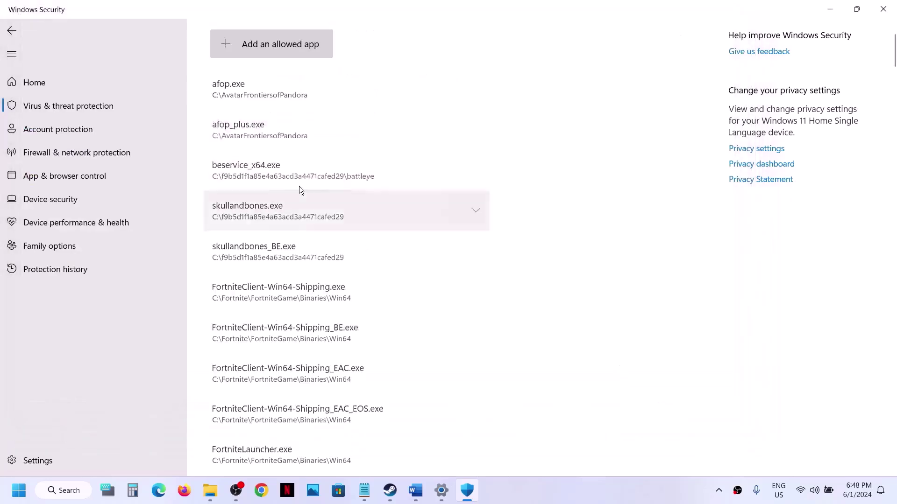
Allow WS-Win64-Shipping from Soulmask\WS\Binaries\Win64 through Controlled folder access as well
left_click(271, 55)
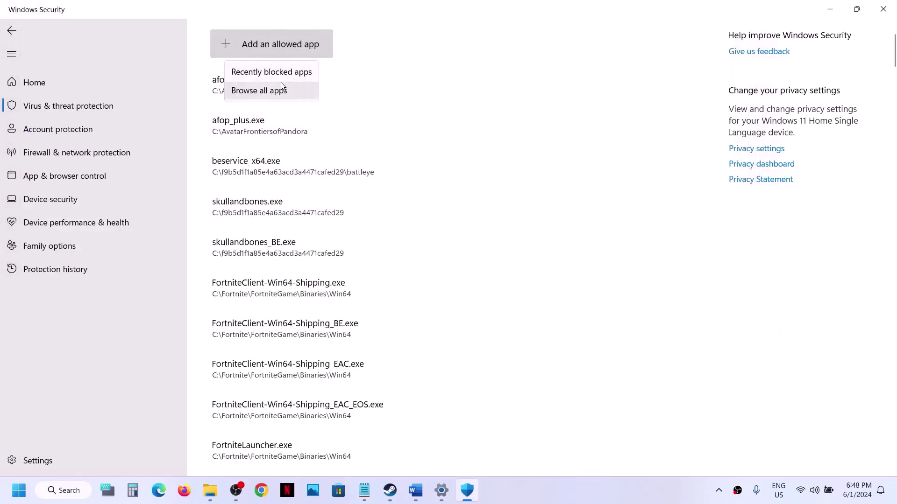
left_click(281, 86)
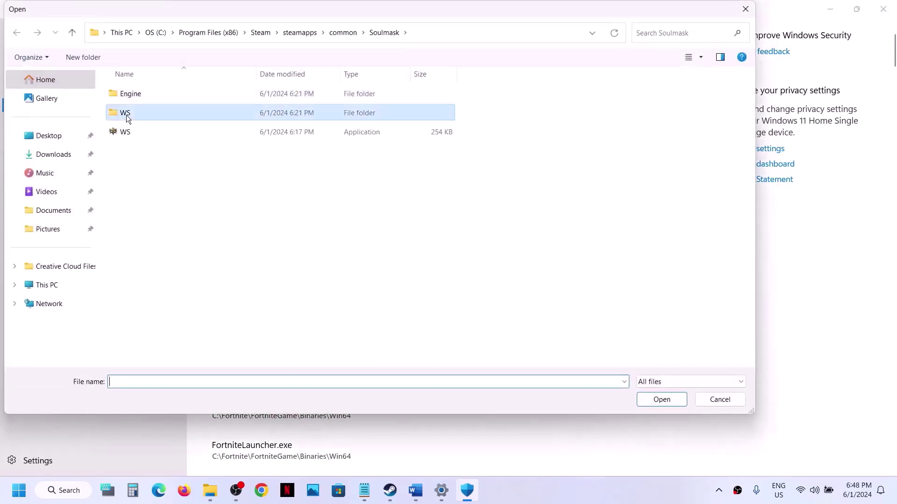
double_click(126, 114)
double_click(151, 99)
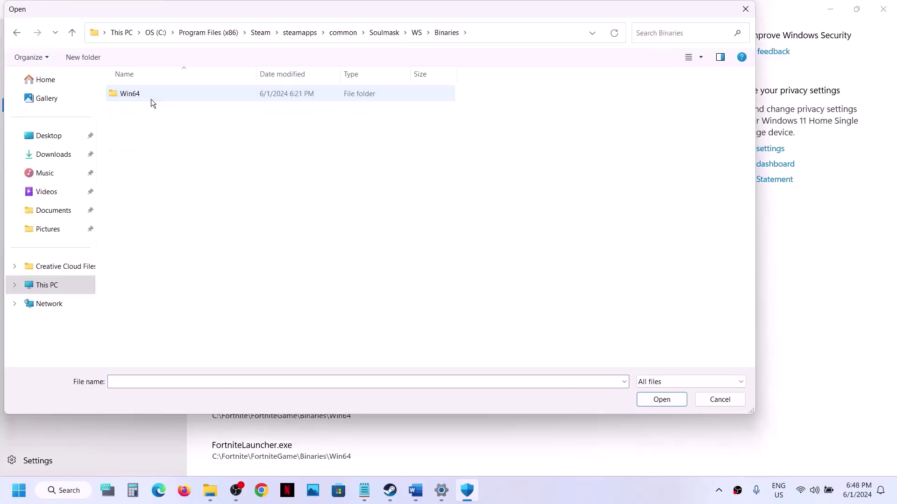
double_click(150, 99)
left_click(190, 93)
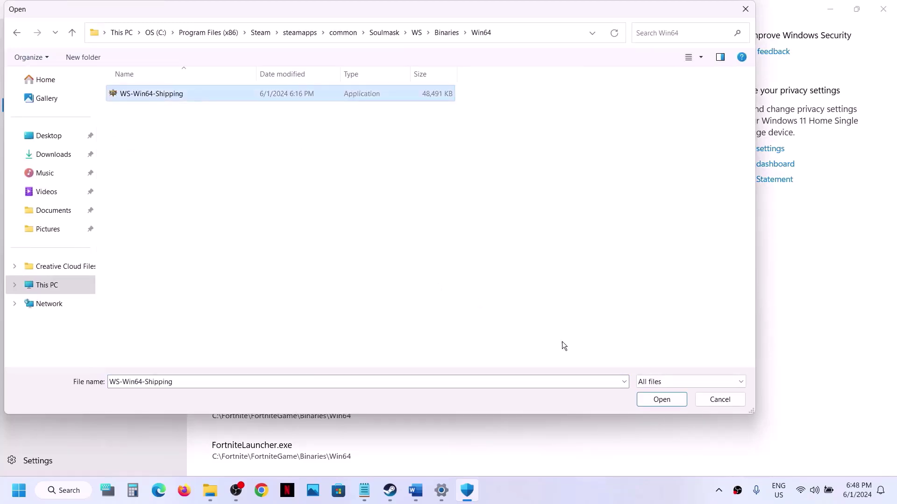
left_click(650, 405)
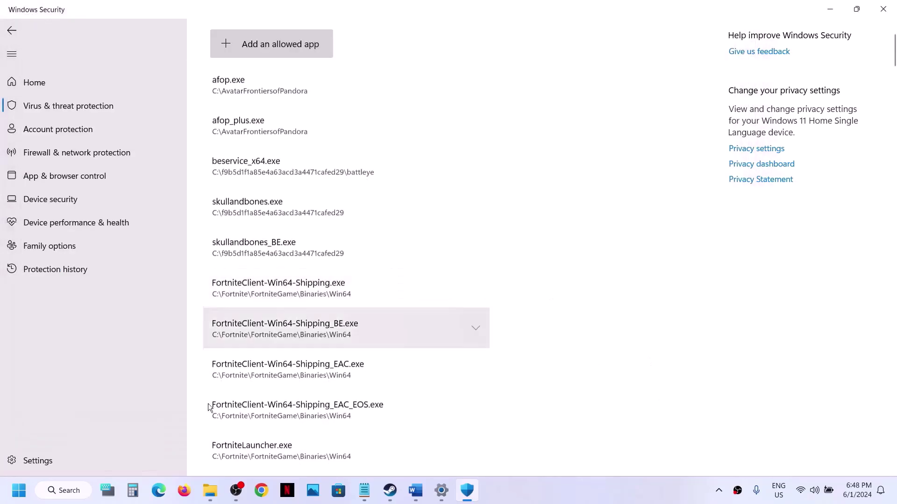
Open Control Panel and go to the list of apps allowed through Windows Defender Firewall
left_click(20, 499)
type("con")
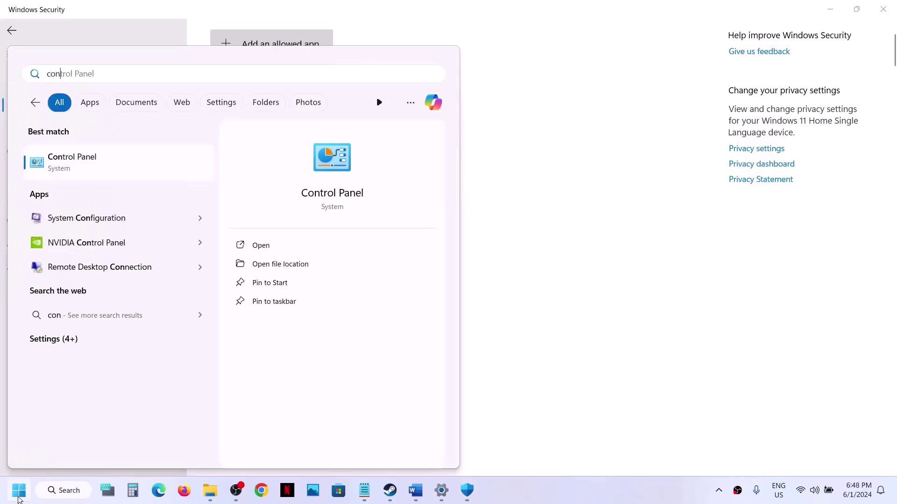
type("trol")
key("Return")
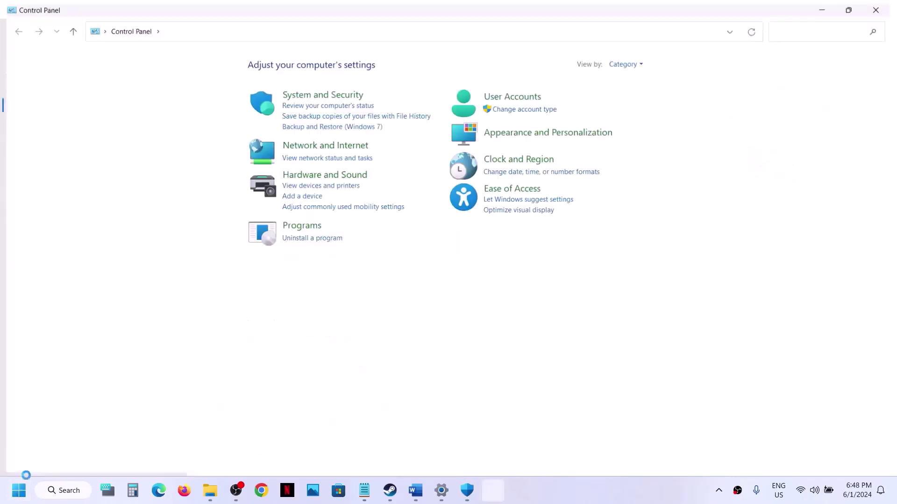
left_click(311, 93)
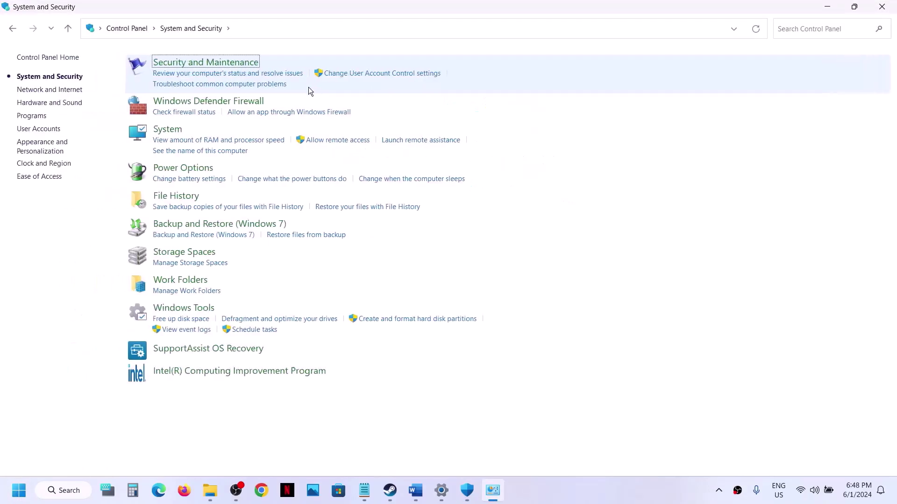
left_click(208, 104)
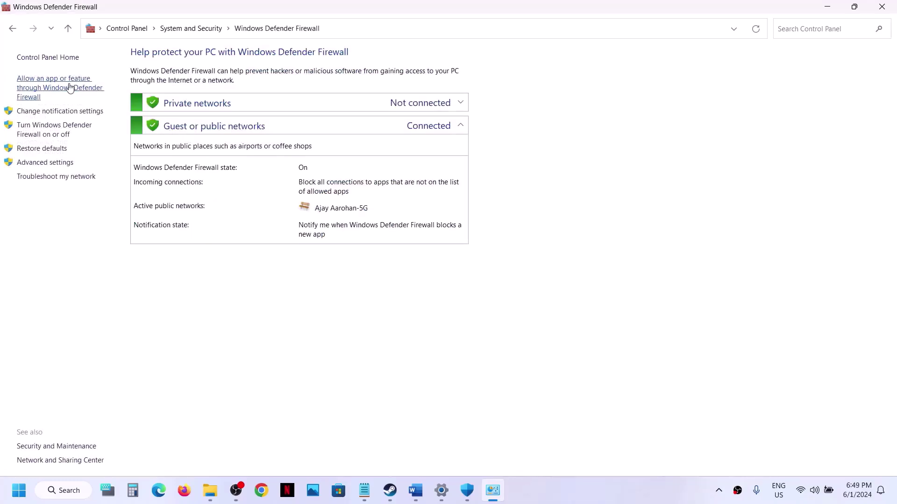
left_click(69, 87)
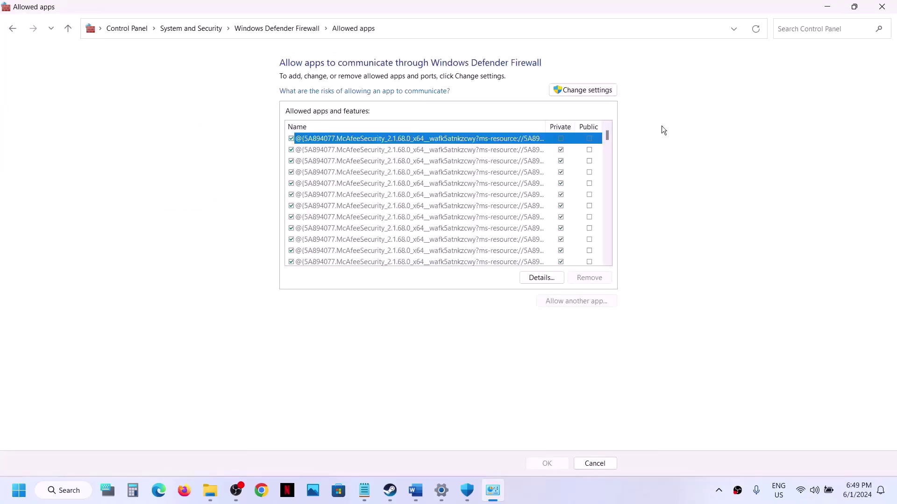
Unlock the firewall's allowed apps list, start allowing another app and browse to steamapps\common\Soulmask
left_click(592, 87)
left_click(574, 302)
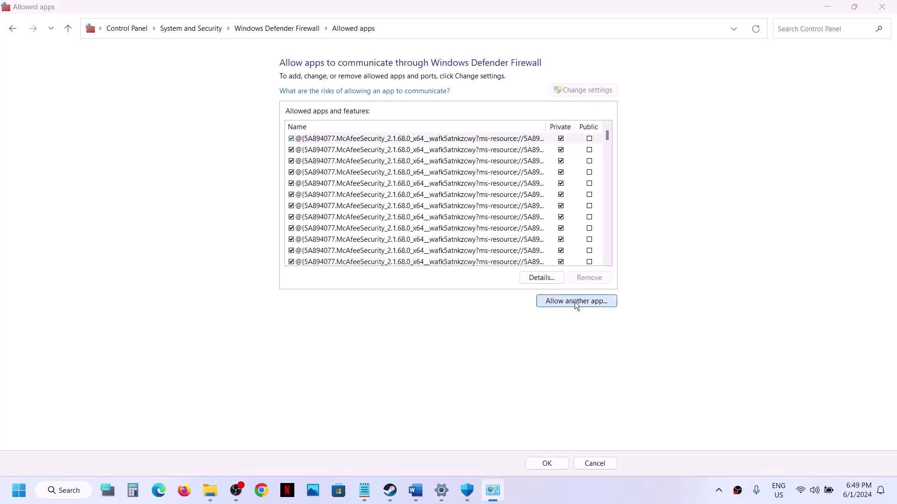
left_click(529, 302)
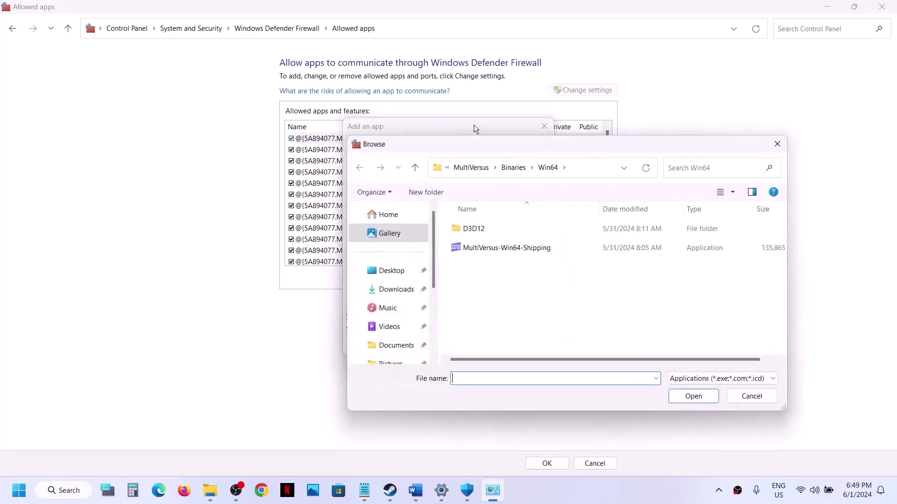
left_click(482, 172)
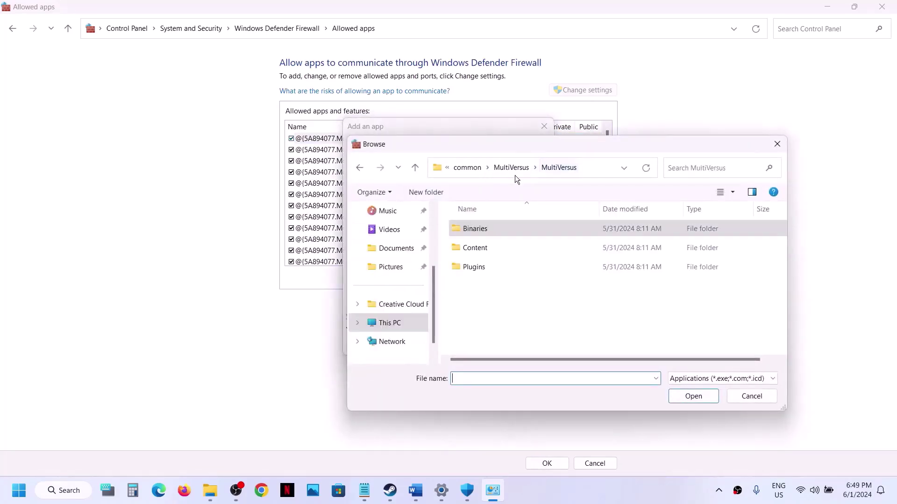
left_click(475, 170)
scroll(497, 261, "down", 2)
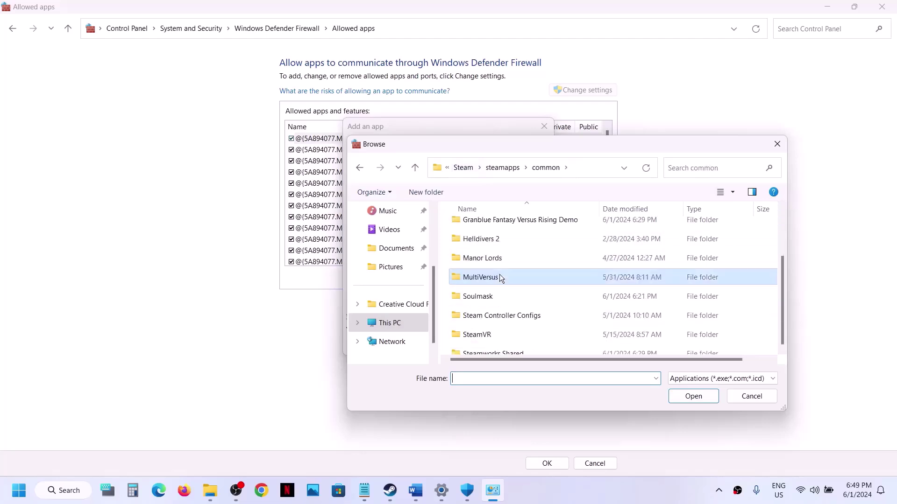
double_click(488, 290)
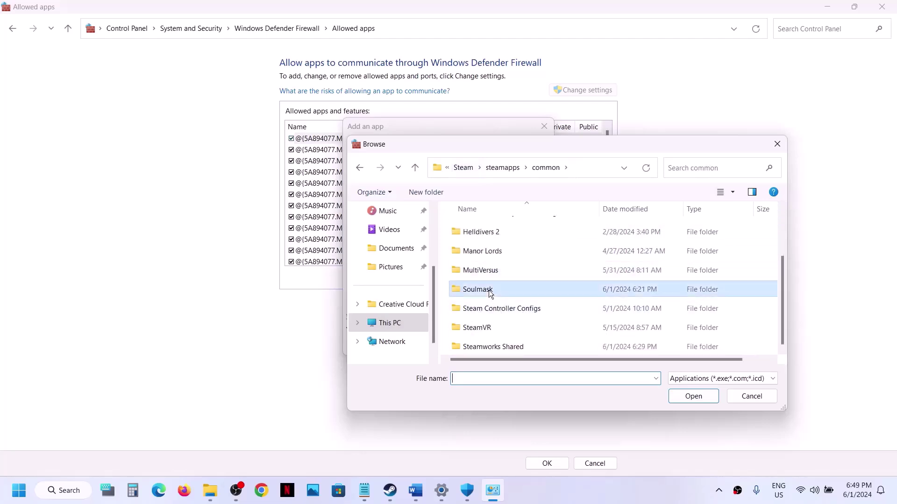
Try to add the WS application from the Soulmask folder to the firewall's allowed apps
left_click(478, 267)
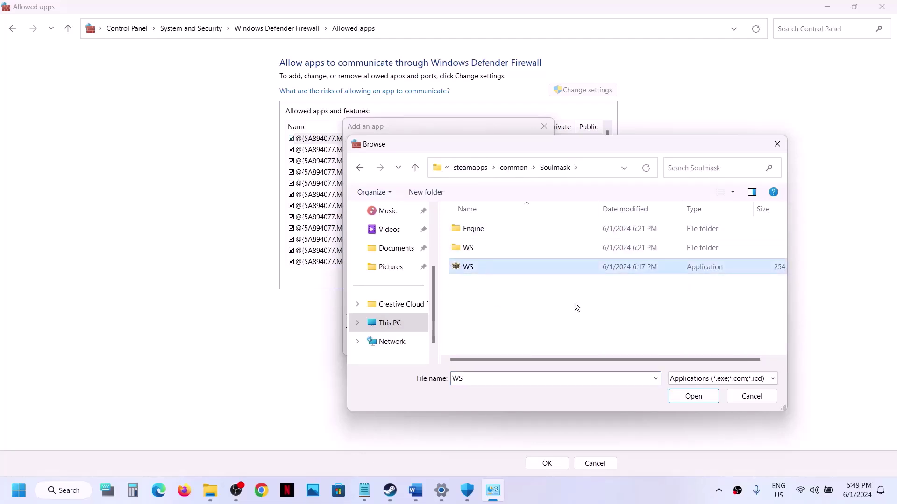
left_click(692, 396)
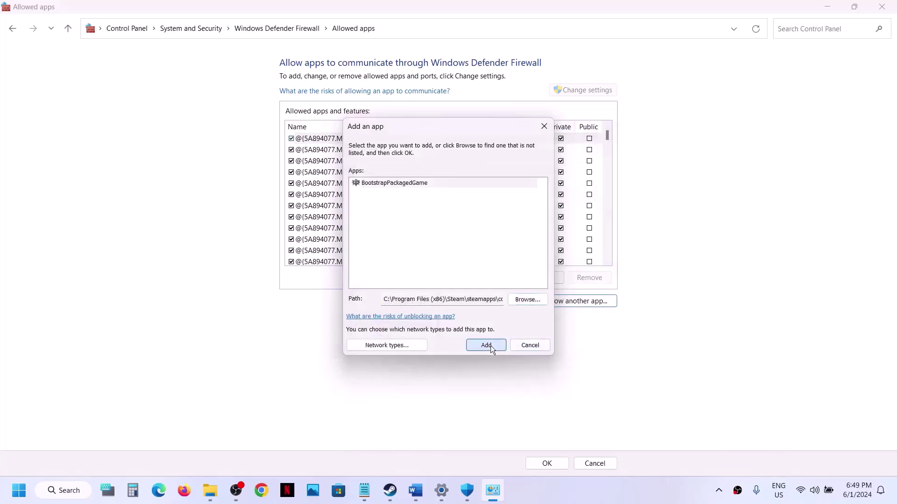
left_click(488, 345)
left_click(525, 282)
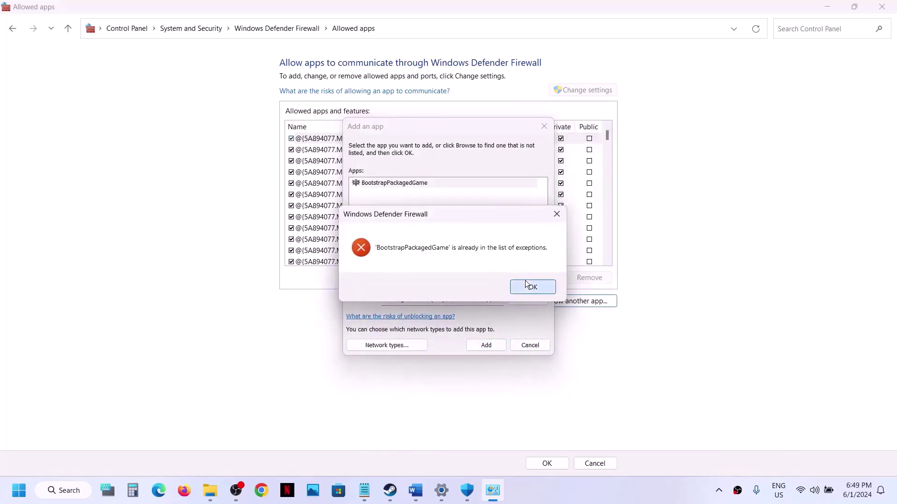
Allow WS-Win64-Shipping from Soulmask\WS\Binaries\Win64 through Windows Defender Firewall and save the allowed apps list
left_click(519, 302)
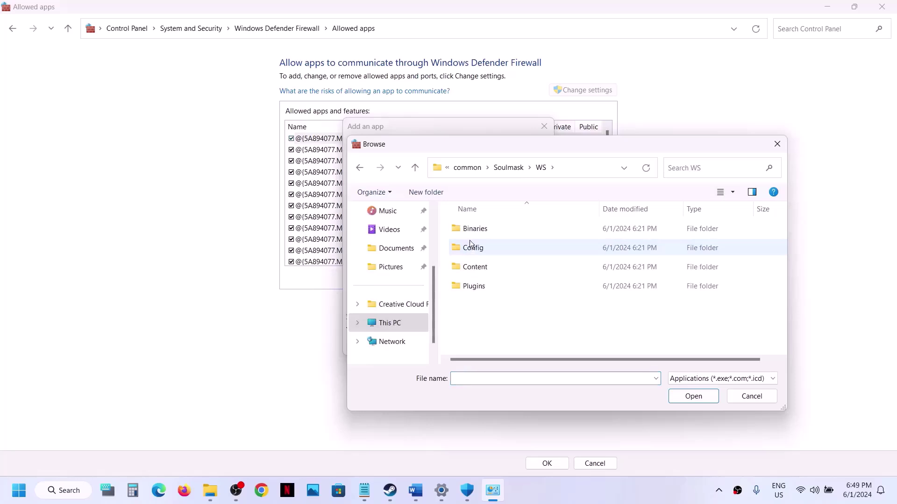
double_click(470, 233)
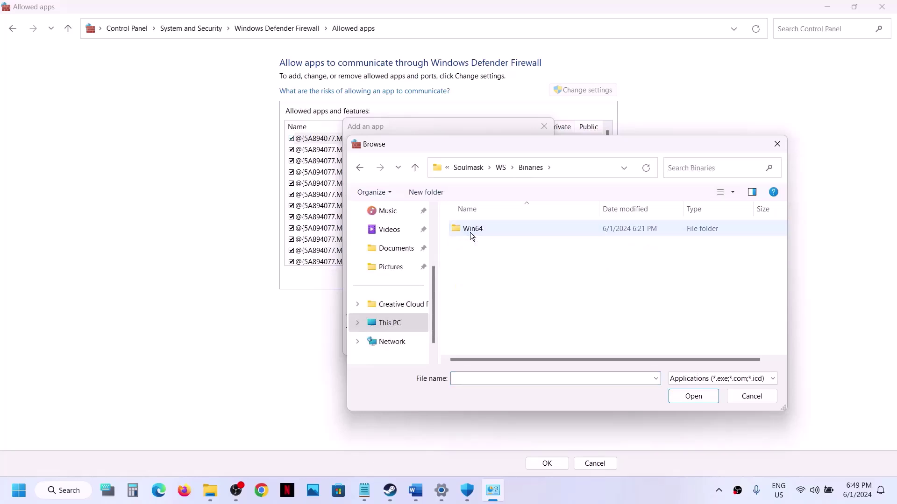
double_click(470, 232)
left_click(493, 232)
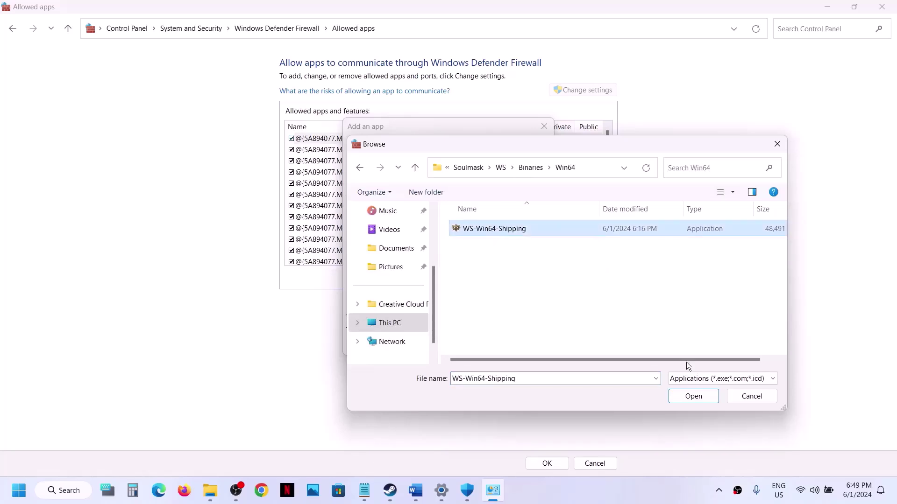
left_click(684, 396)
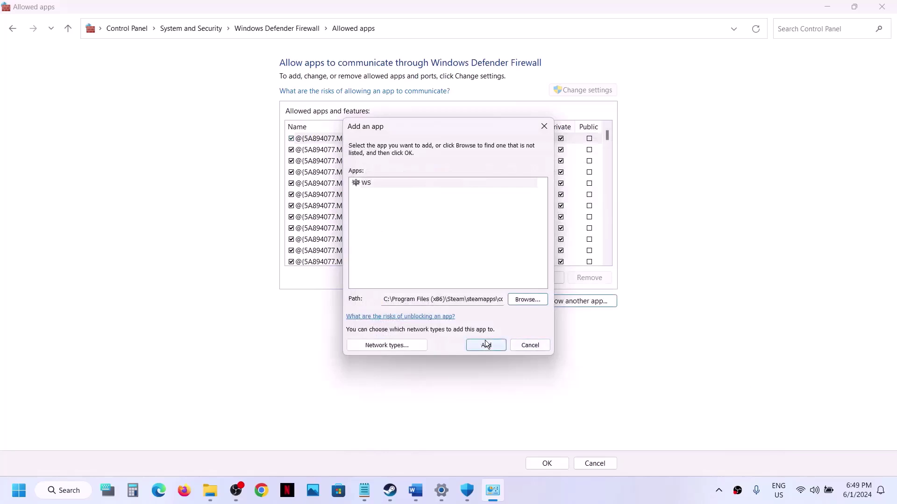
left_click(485, 344)
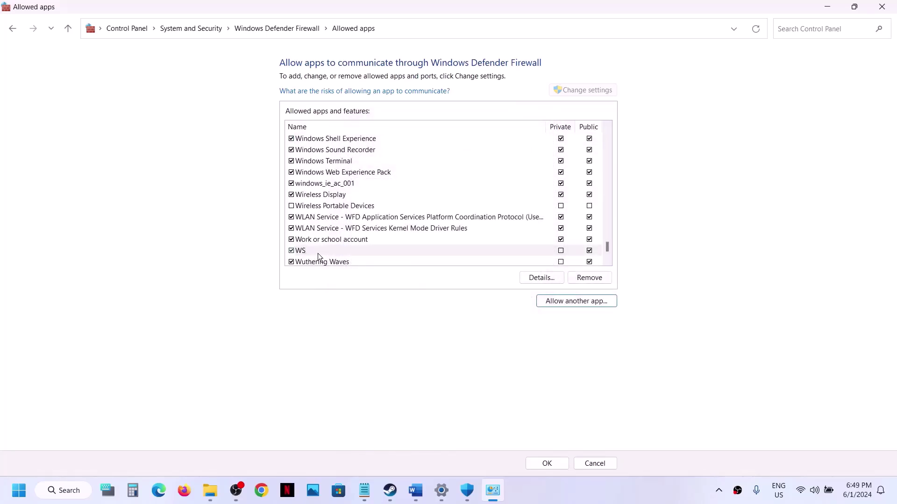
left_click(559, 462)
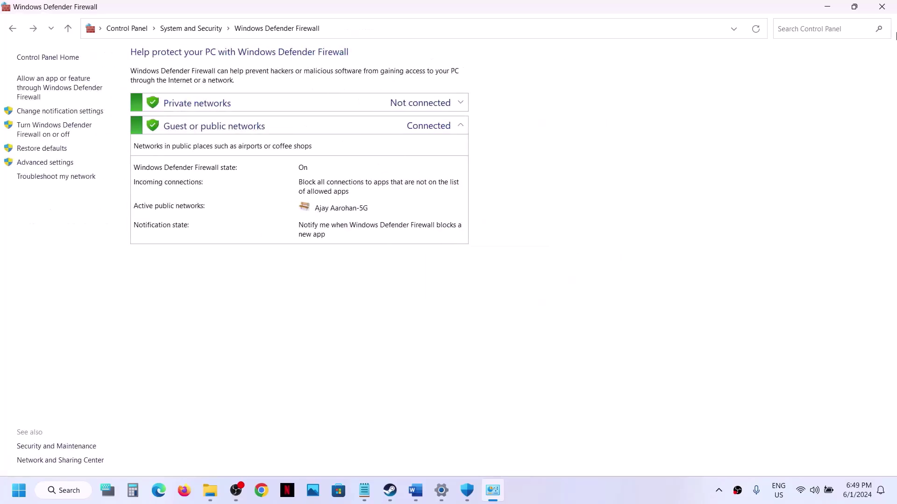
Close the Windows Defender Firewall, Windows Security and Settings windows
left_click(886, 4)
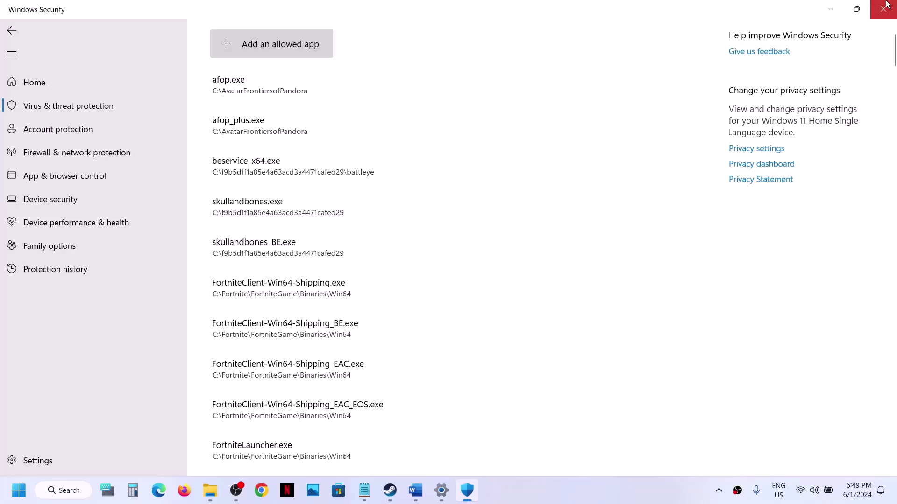
left_click(884, 5)
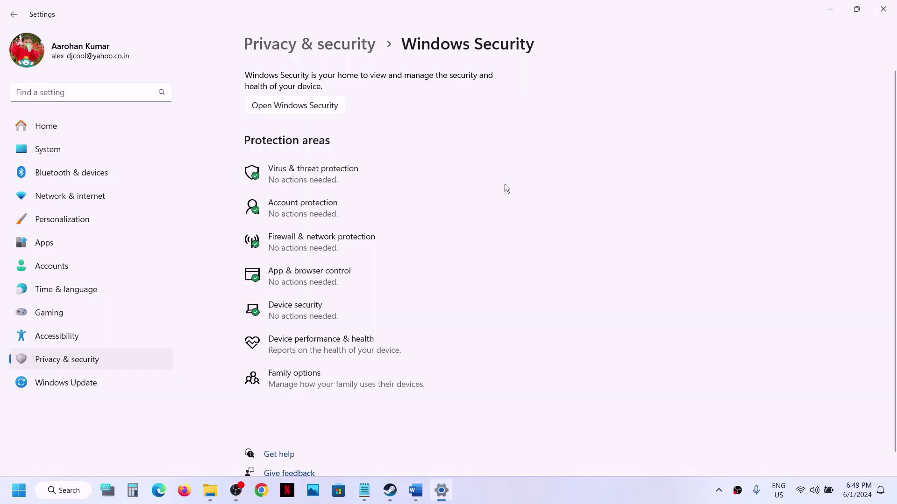
left_click(883, 9)
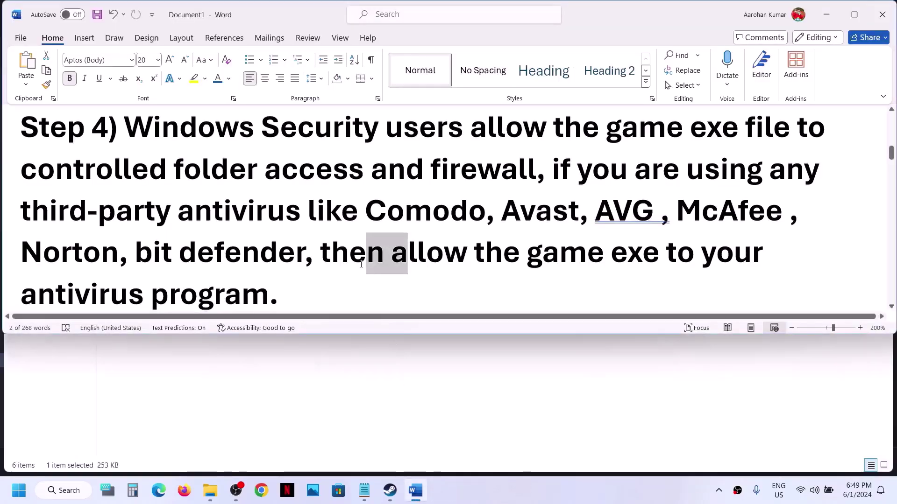
Follow step 5 of the Word document by checking for updates in Windows Update, and bring up the restart options
scroll(370, 282, "down", 3)
scroll(361, 264, "down", 1)
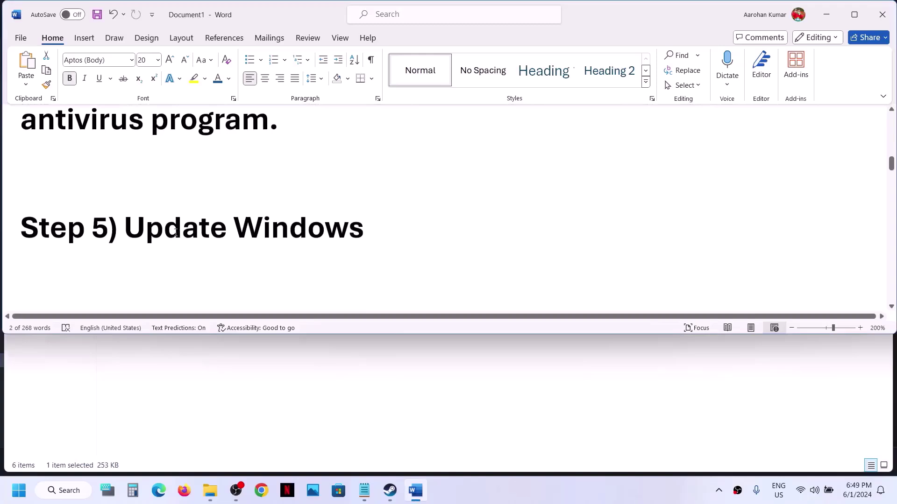
left_click_drag(175, 232, 323, 228)
key("super+i")
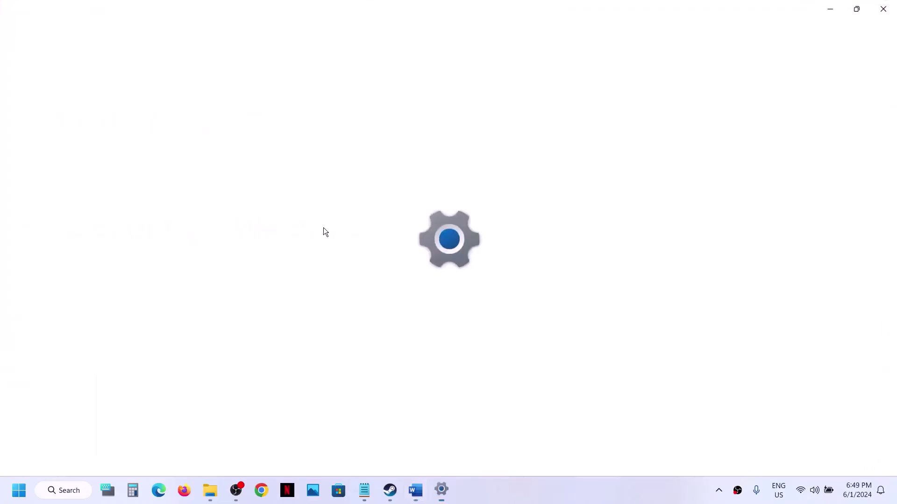
left_click(58, 382)
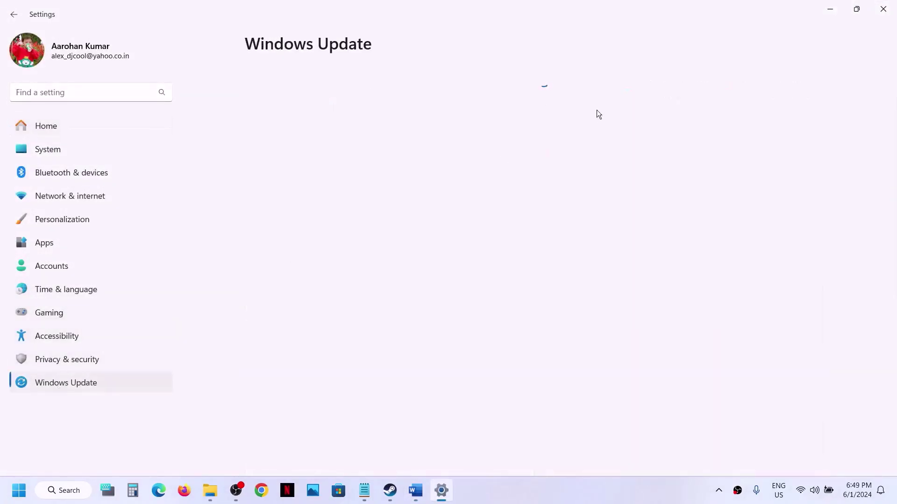
left_click(789, 103)
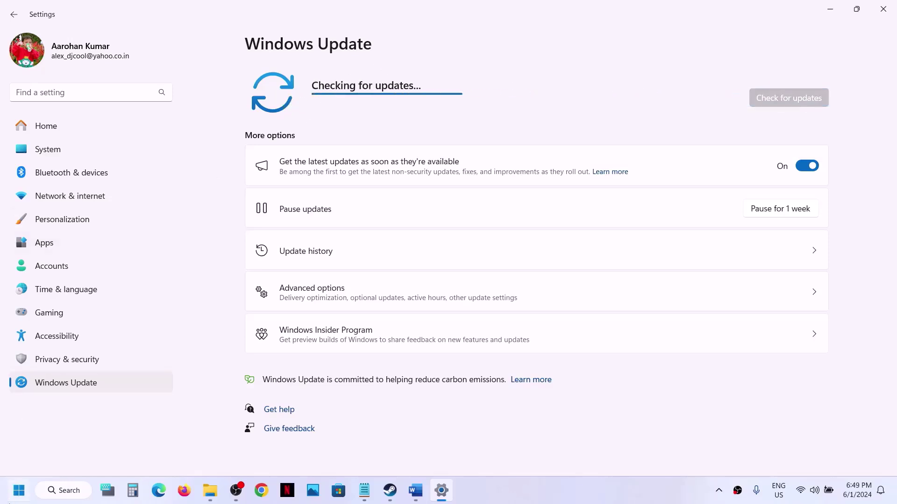
left_click(19, 491)
left_click(346, 450)
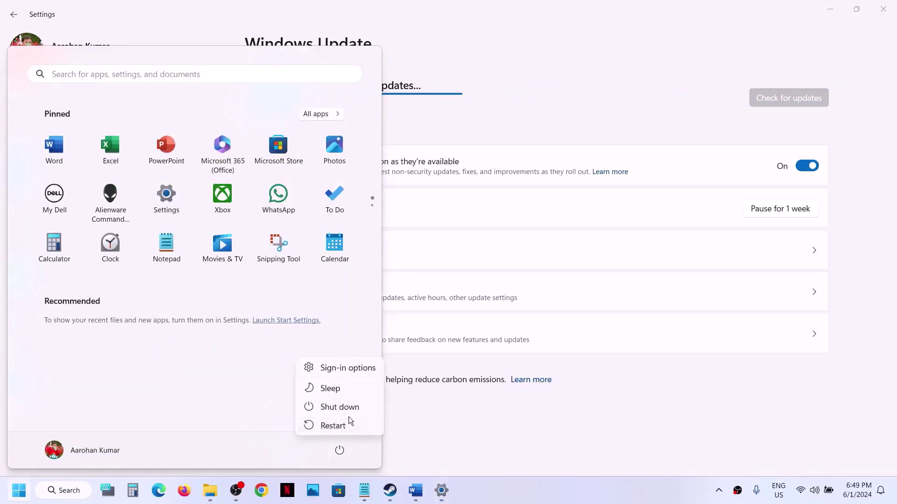
Switch back to Word and read step 6 on clean graphics driver installation, highlighting the NVIDIA and AMD download links
left_click(415, 491)
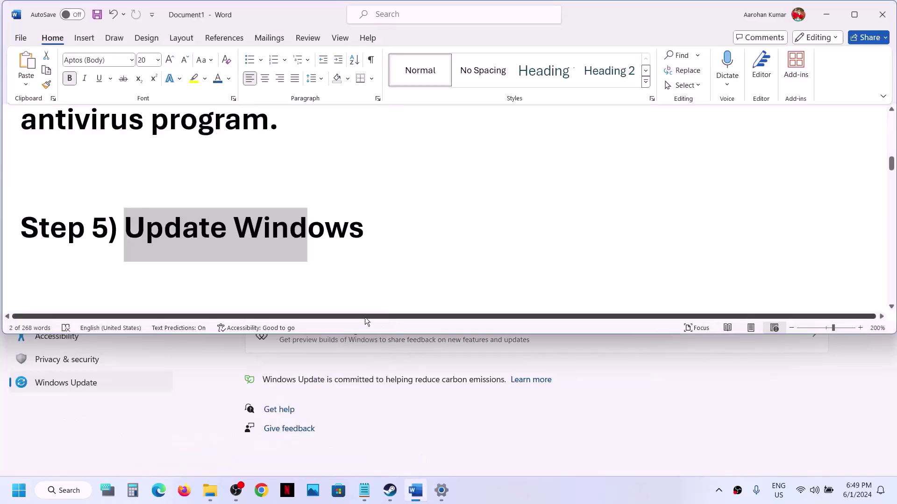
scroll(327, 211, "down", 5)
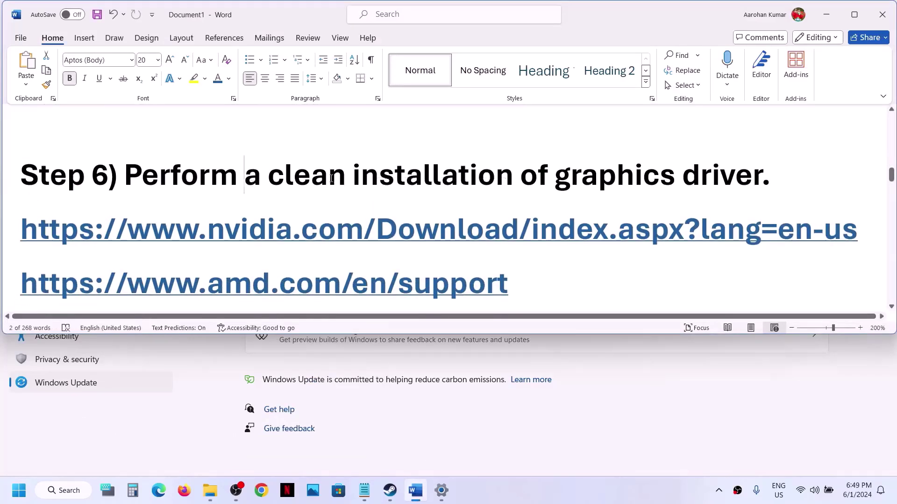
key("ctrl+shift+Right")
key("ctrl+shift+Right")
key("ctrl+shift+Right")
key("ctrl+shift+Right")
key("ctrl+shift+Right")
left_click_drag(240, 224, 438, 230)
left_click_drag(197, 301, 341, 291)
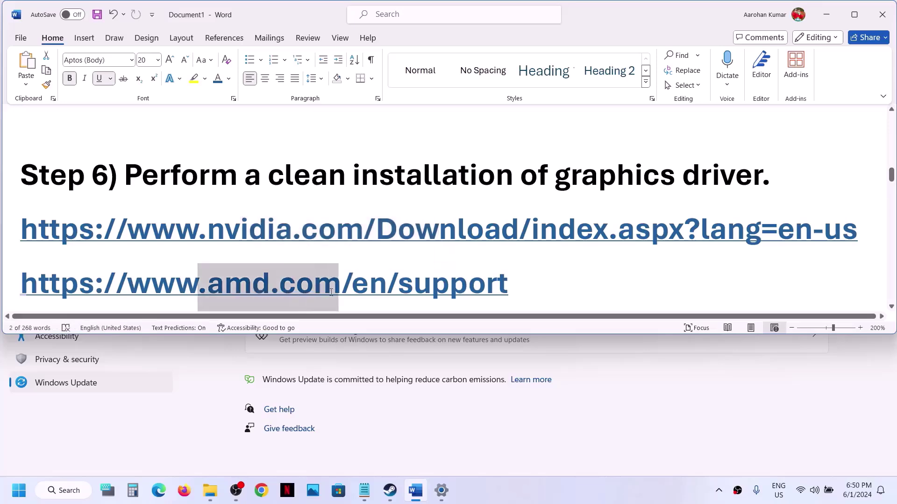
left_click_drag(225, 234, 410, 242)
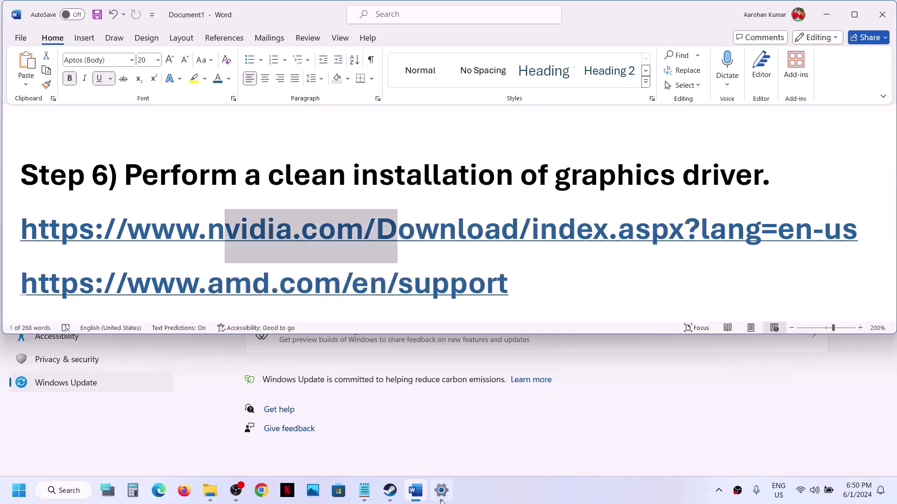
Switch to NVIDIA's driver download page in Chrome and choose product type GeForce and series GeForce RTX 30 Series (Notebooks)
left_click(390, 490)
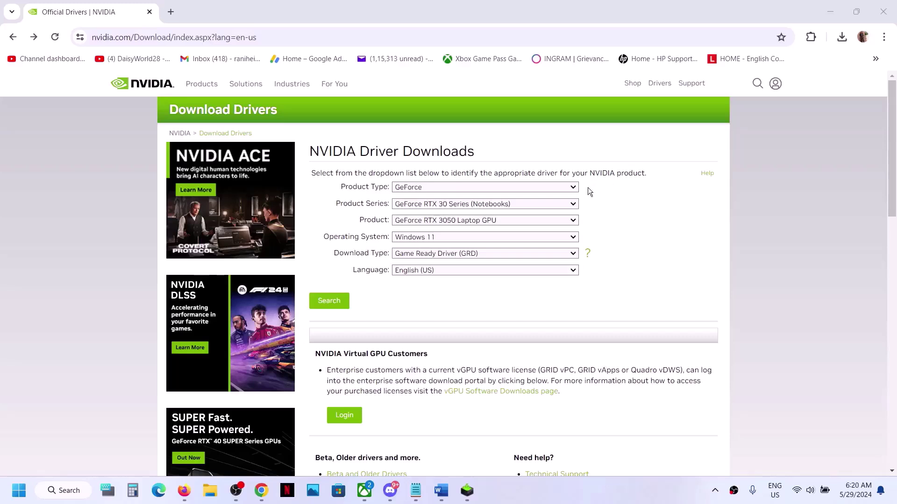
left_click(572, 188)
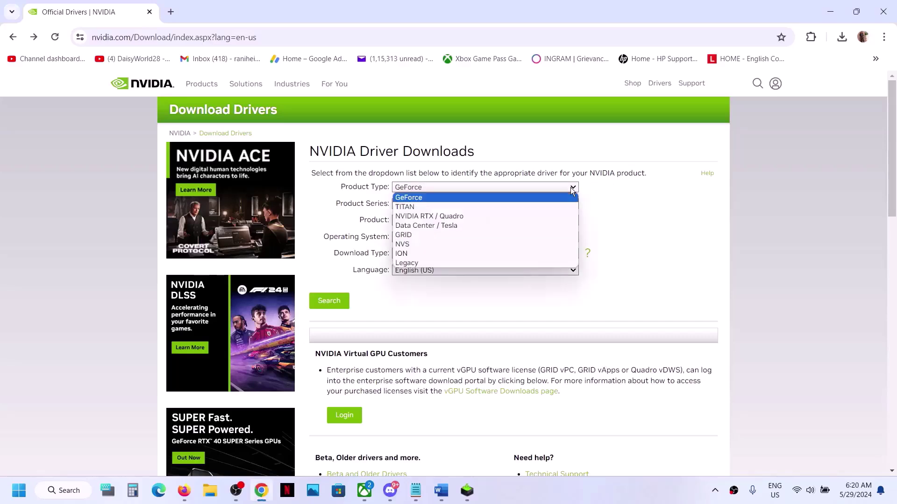
left_click(509, 199)
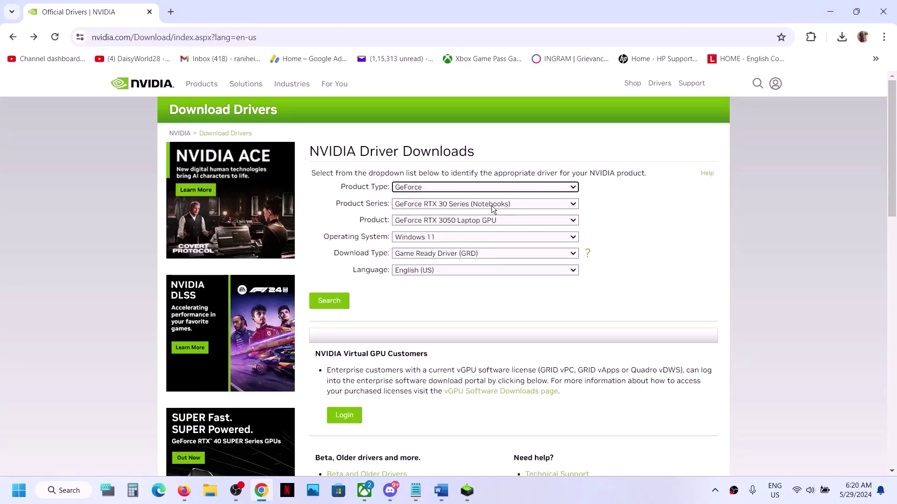
left_click(444, 206)
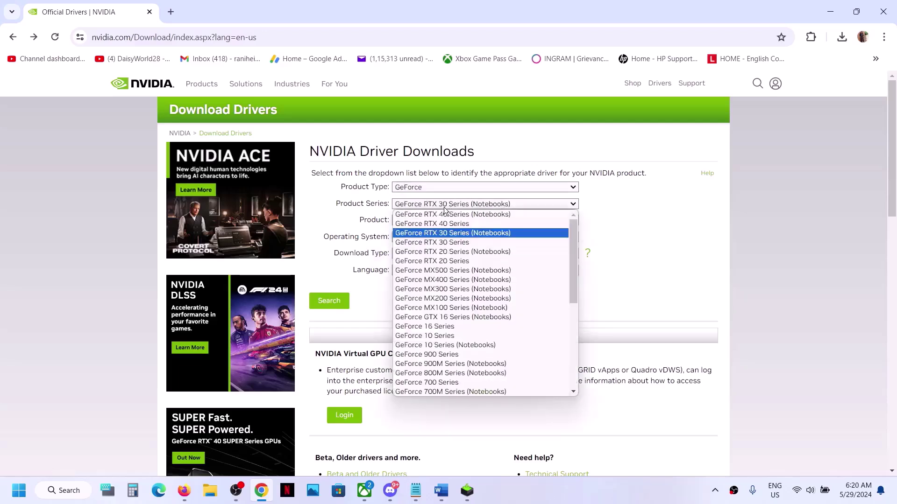
left_click(495, 233)
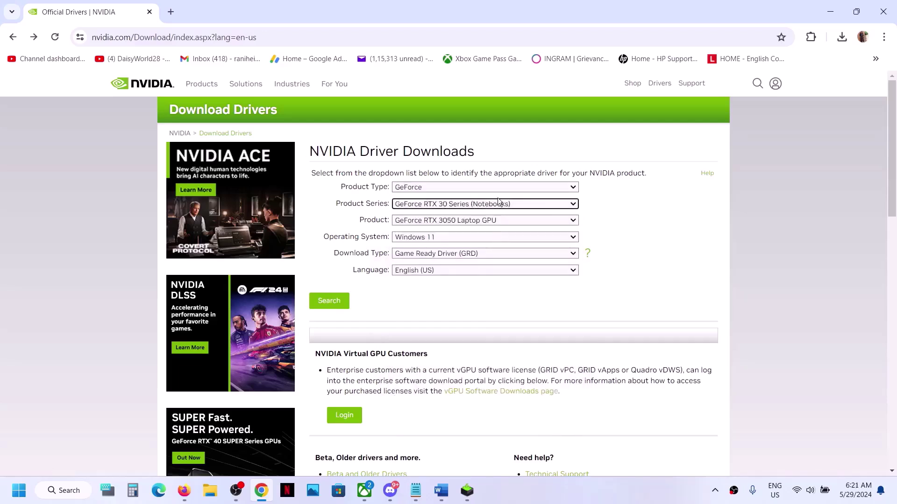
Choose GeForce RTX 3050 Laptop GPU as the product and keep Windows 11 as the operating system
left_click(473, 222)
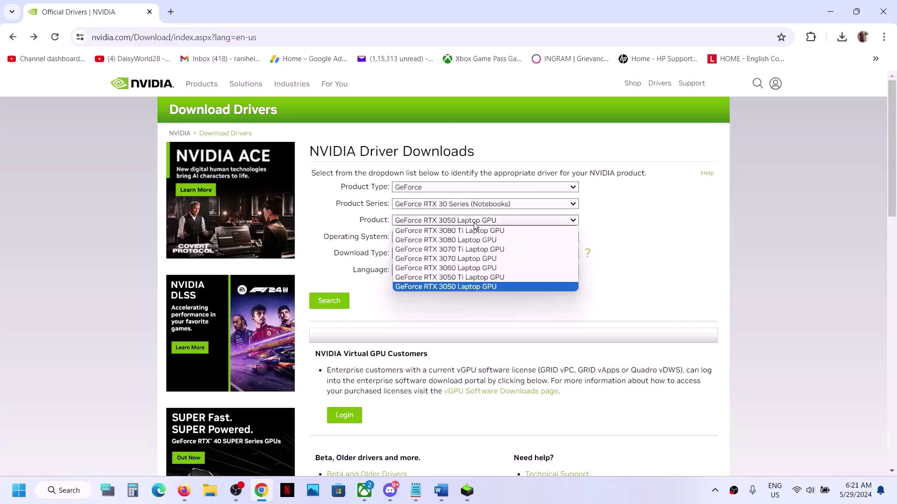
left_click(470, 287)
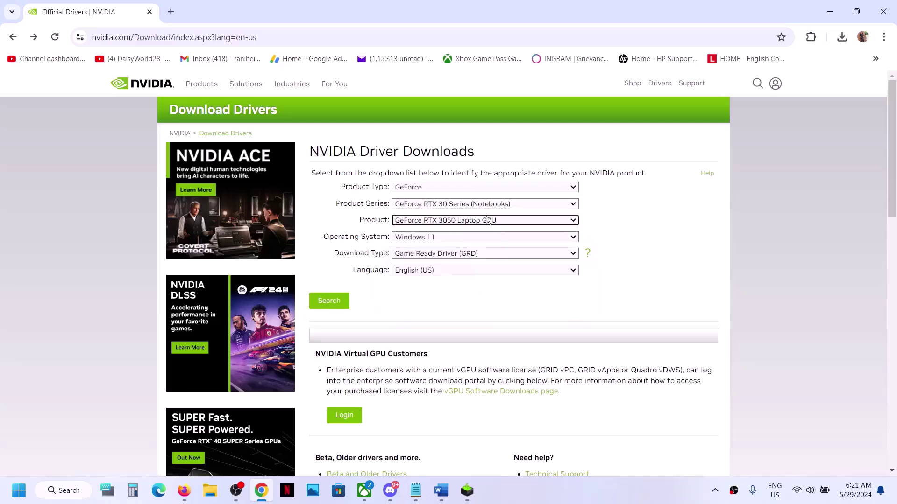
left_click(445, 237)
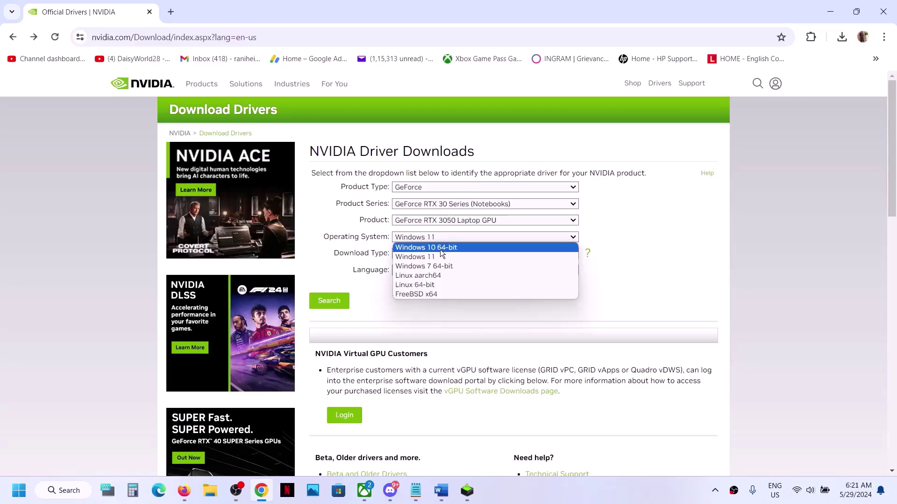
left_click(355, 262)
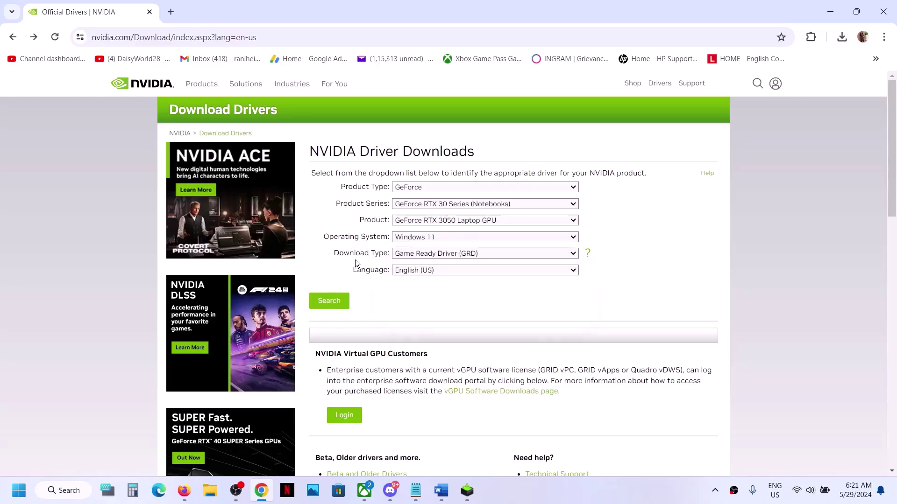
Search for the matching Game Ready driver, download version 555.85 from NVIDIA, and view the recent downloads
left_click(334, 306)
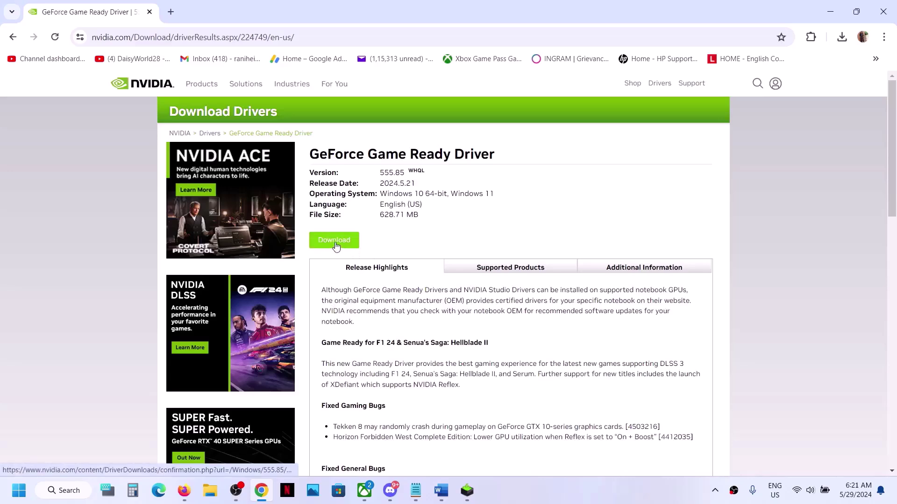
left_click(334, 241)
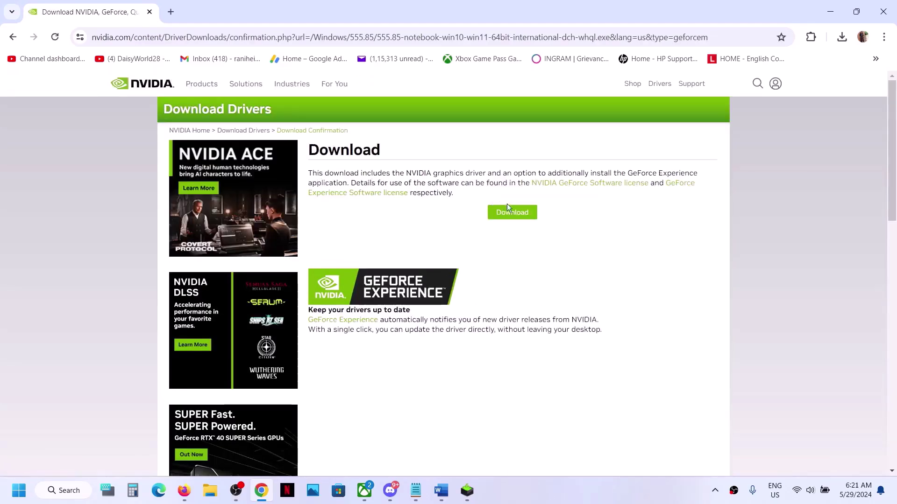
left_click(510, 214)
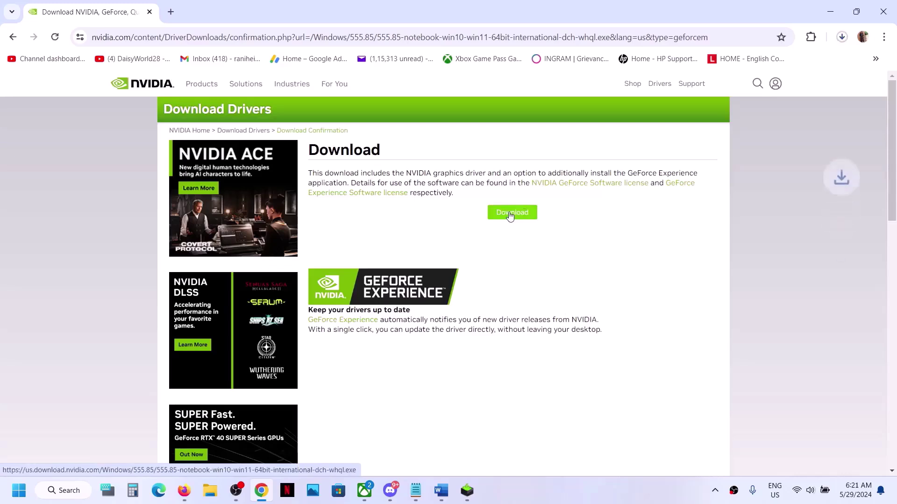
left_click(840, 37)
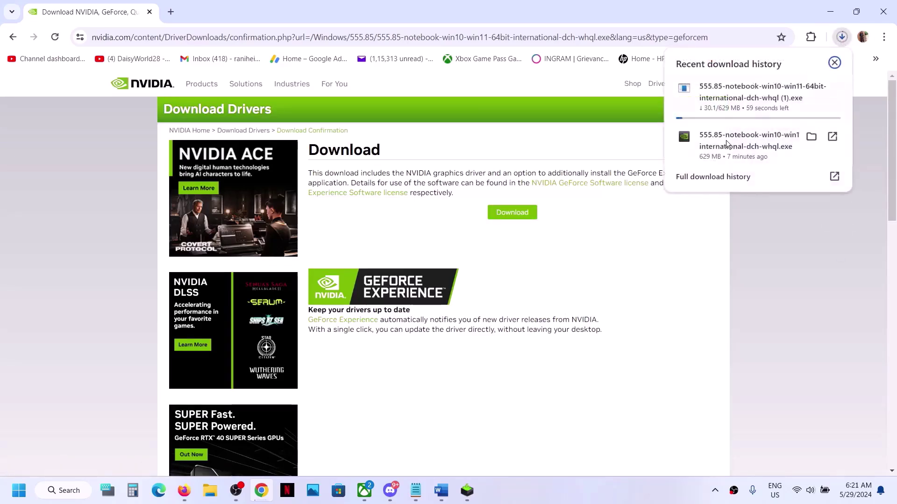
Switch to the NVIDIA Installer, accept the licence, continue with Custom (Advanced), enable a clean installation, and start installing the driver
left_click(467, 490)
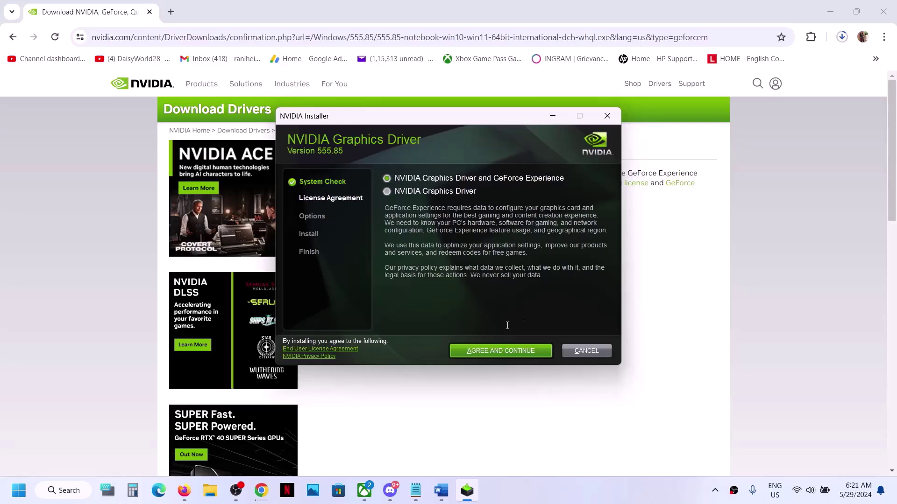
left_click(508, 351)
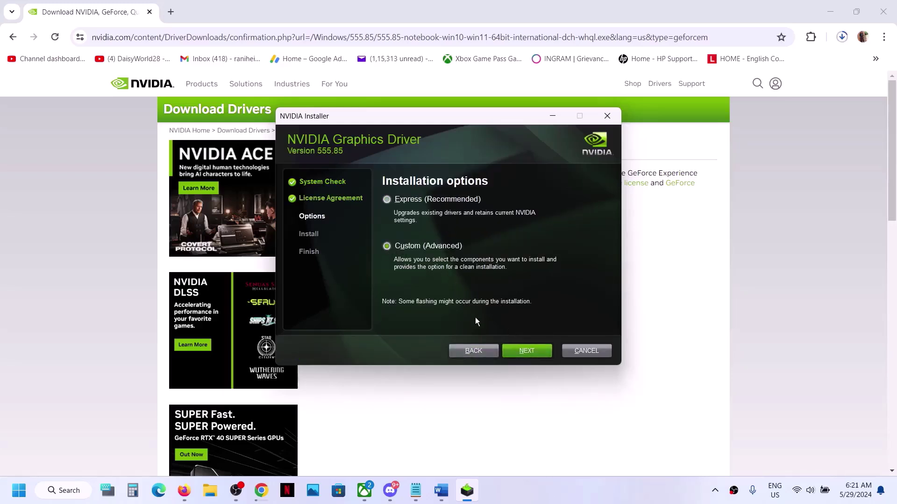
left_click(514, 349)
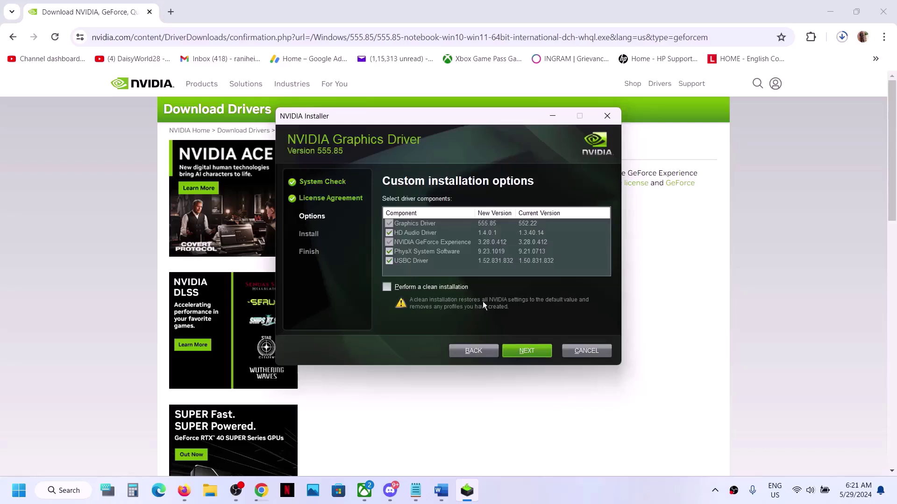
left_click(387, 287)
left_click(525, 353)
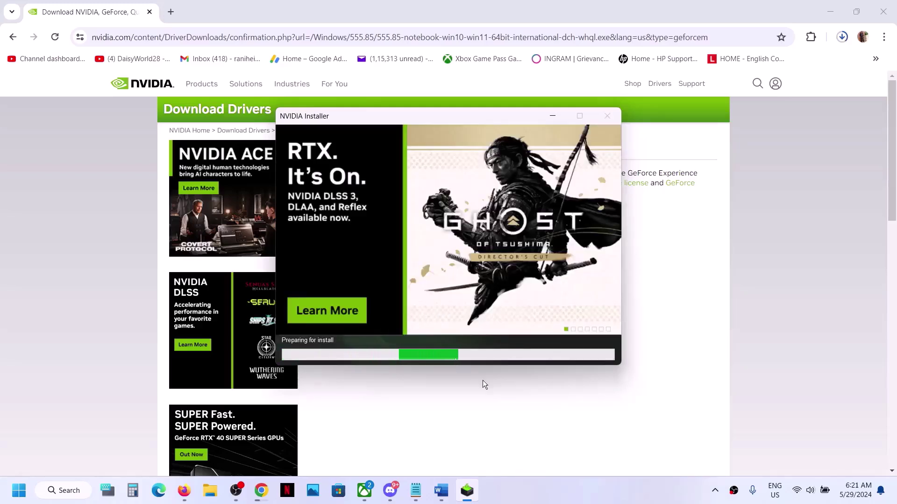
Switch back to the Word document and read step 7 on running the game on the dedicated graphics card, highlighting the word "graphics"
left_click(547, 488)
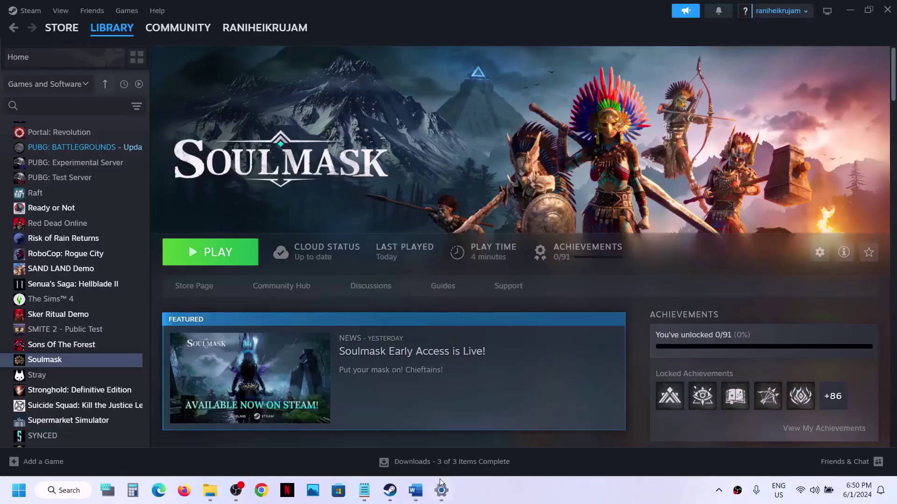
left_click(415, 491)
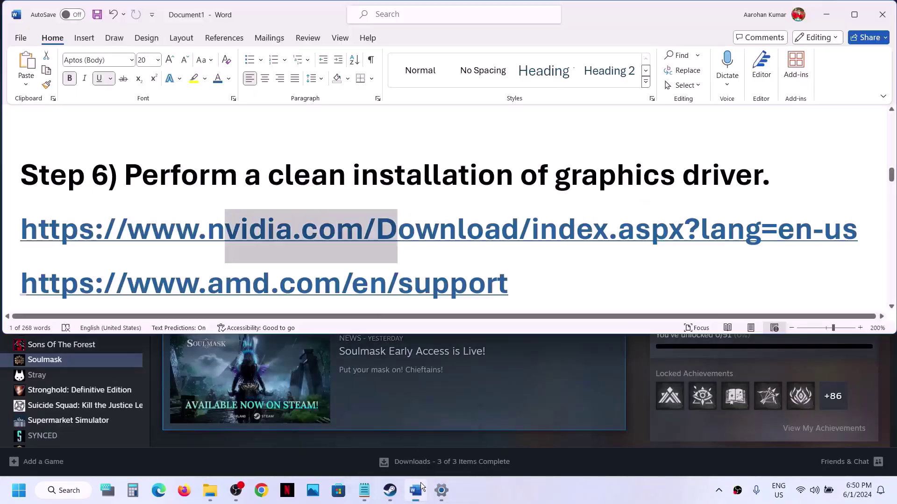
scroll(335, 242, "down", 2)
scroll(335, 242, "down", 2)
left_click(233, 201)
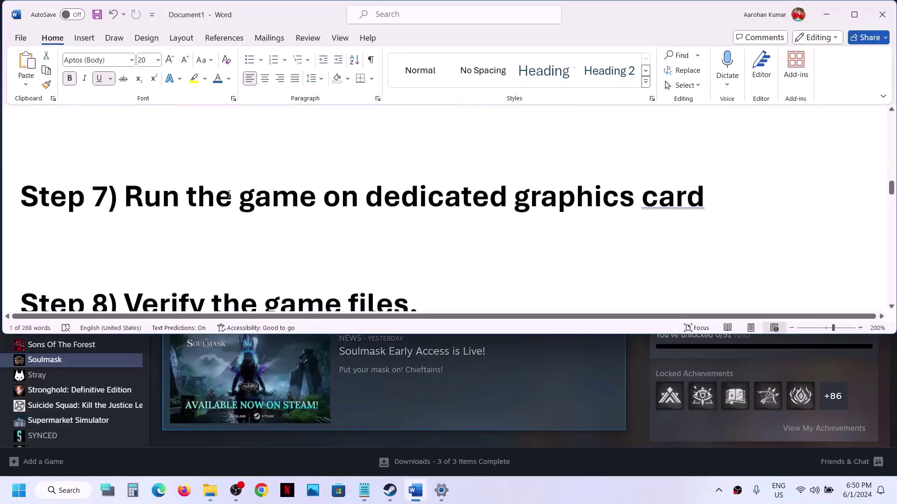
double_click(539, 208)
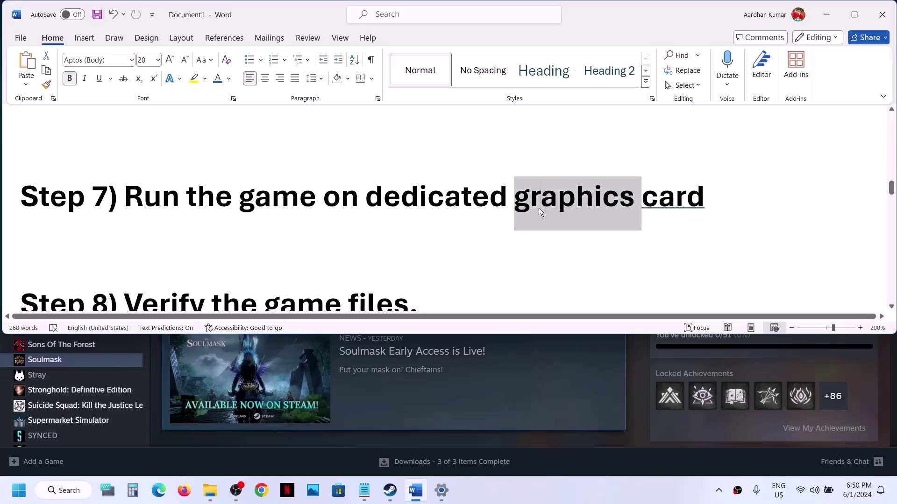
Search Windows for "graphics" and open the Graphics settings page
left_click(20, 492)
type("graphics")
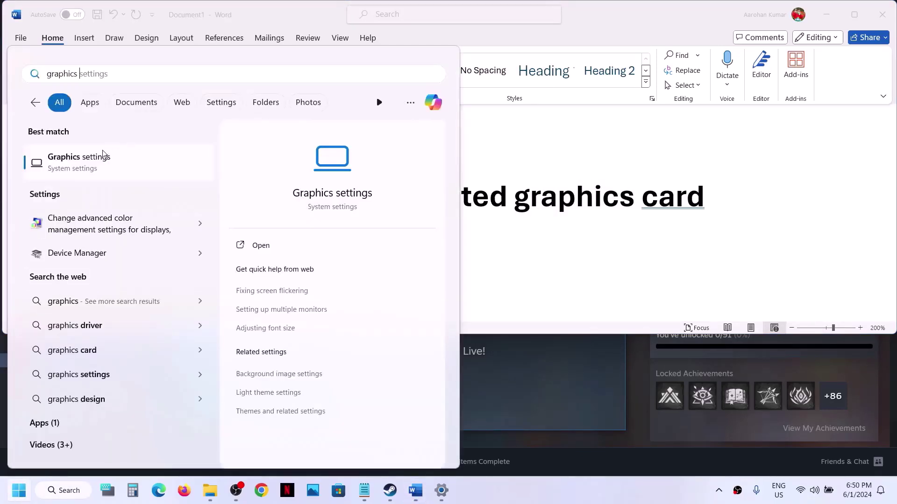
left_click(102, 150)
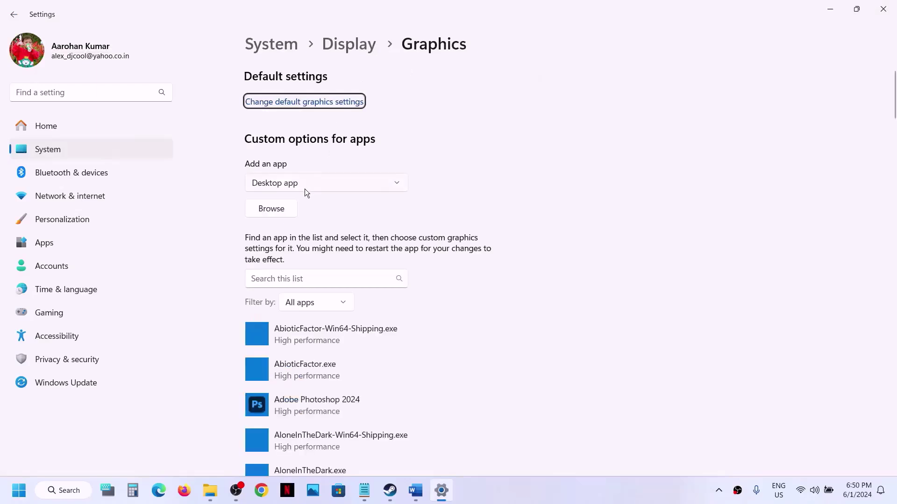
Try to add the WS application from Steam's steamapps\common\Soulmask folder to the custom graphics options as a desktop app
left_click(280, 210)
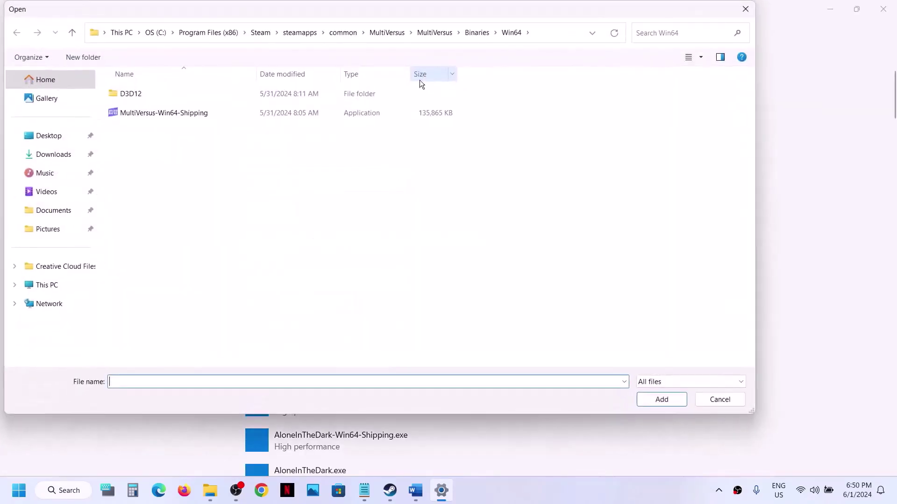
left_click(337, 33)
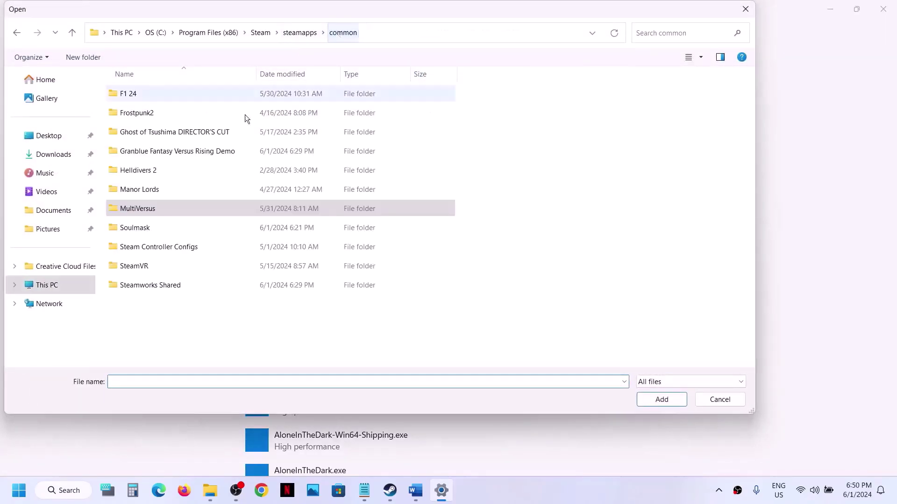
double_click(154, 224)
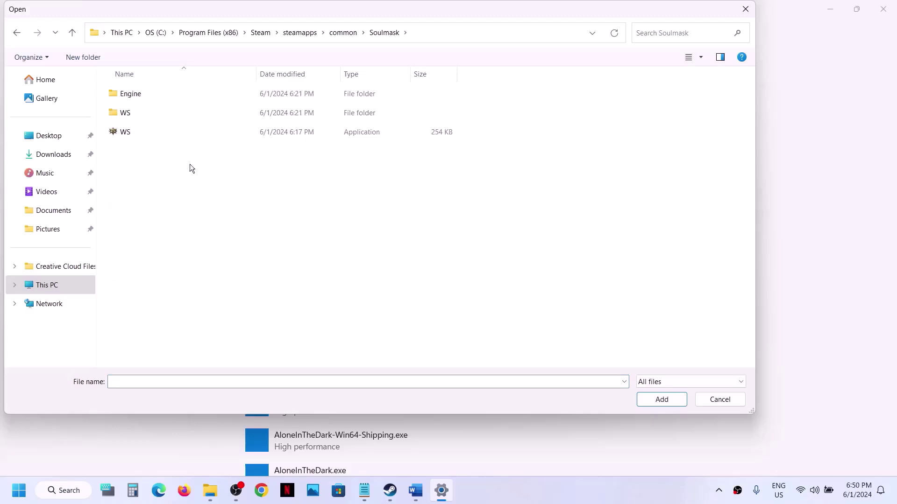
left_click(147, 137)
left_click(663, 400)
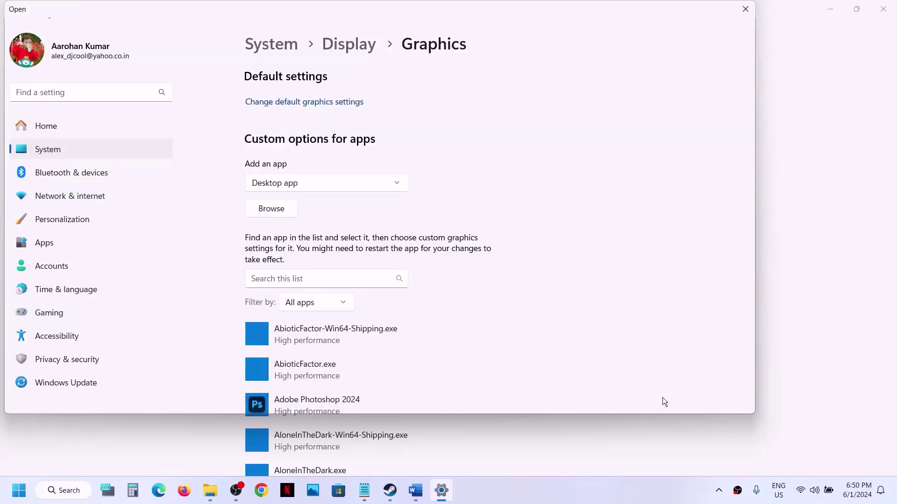
Look through the list of apps with custom graphics options for Soulmask's WS entry
scroll(402, 327, "down", 3)
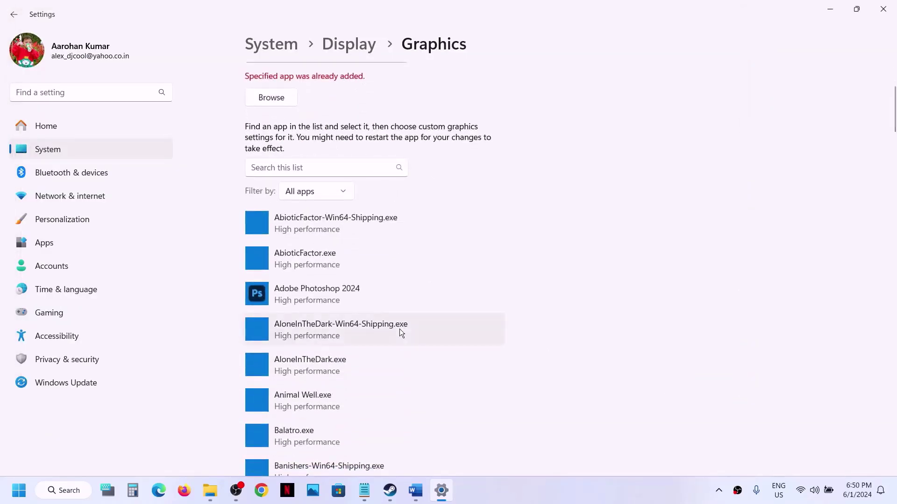
left_click(366, 347)
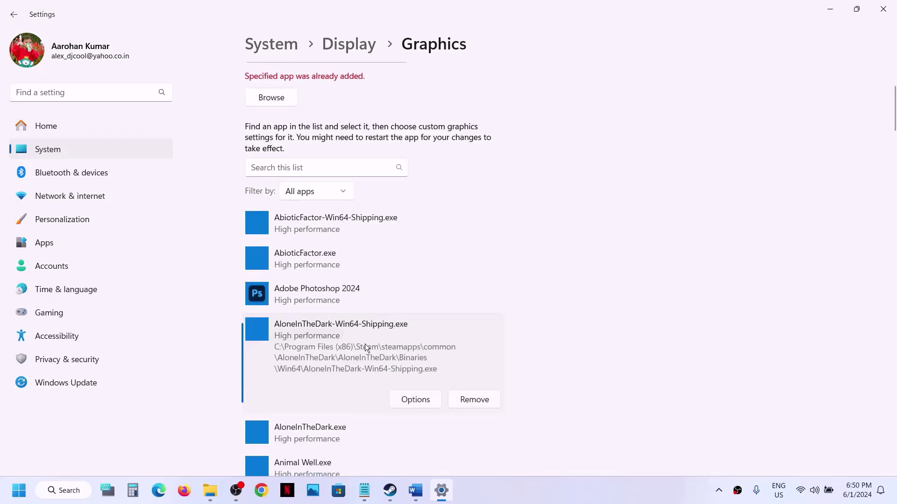
scroll(365, 346, "down", 20)
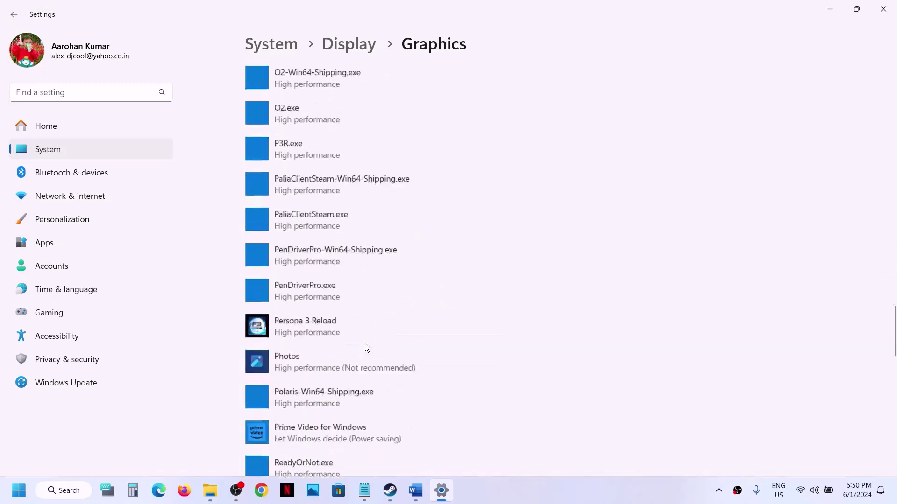
scroll(365, 345, "up", 5)
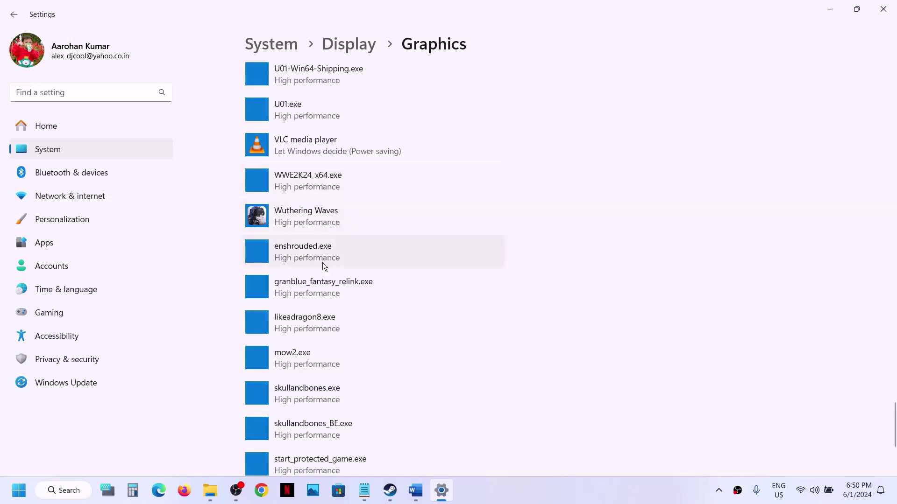
scroll(322, 264, "up", 1)
scroll(322, 262, "down", 1)
scroll(322, 262, "up", 2)
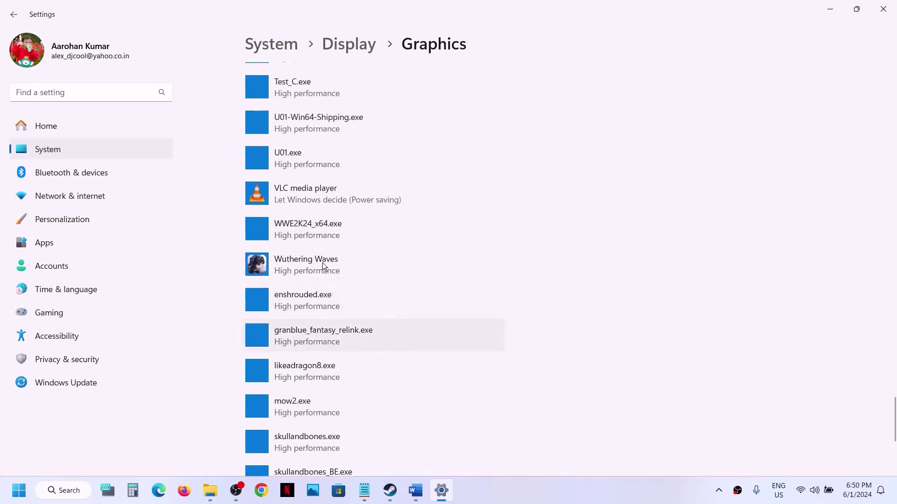
scroll(322, 263, "down", 3)
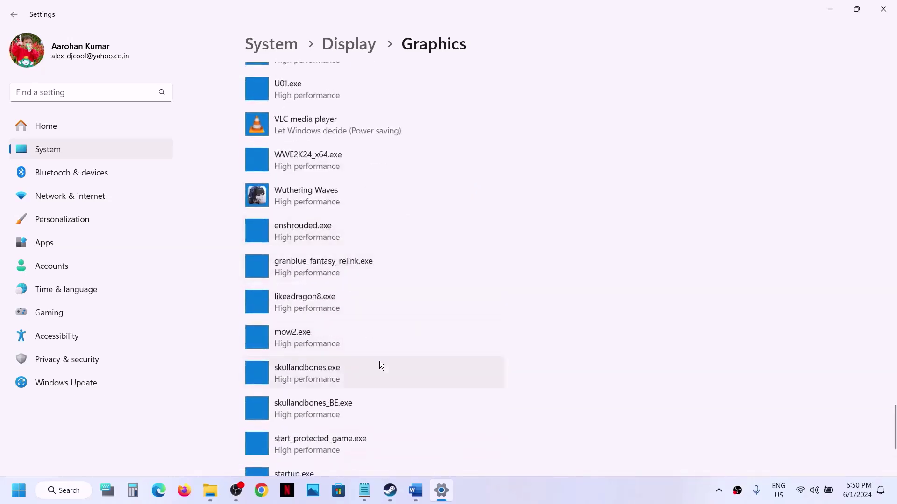
scroll(353, 199, "up", 10)
scroll(353, 199, "up", 5)
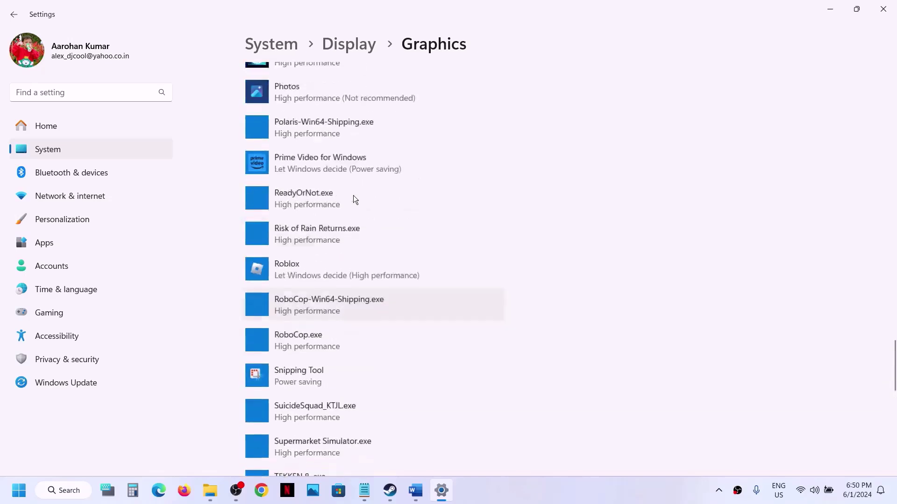
scroll(511, 130, "up", 14)
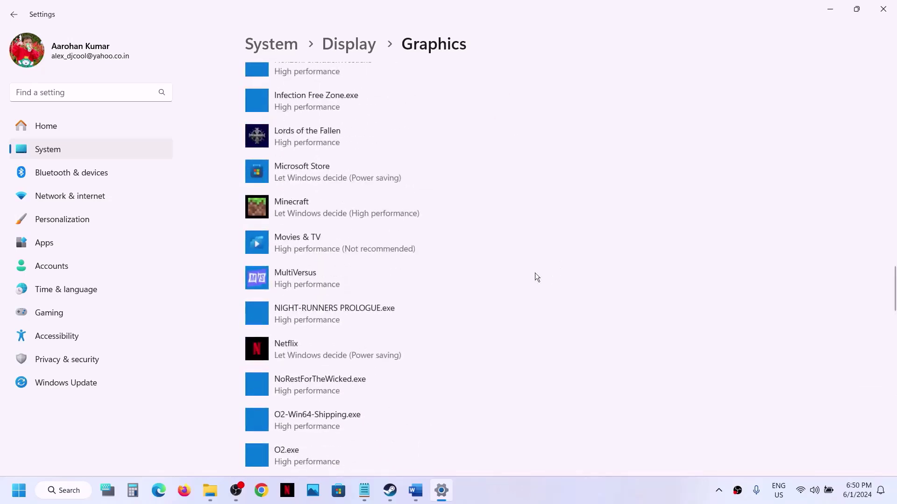
scroll(429, 279, "up", 9)
scroll(428, 275, "up", 10)
scroll(444, 292, "up", 8)
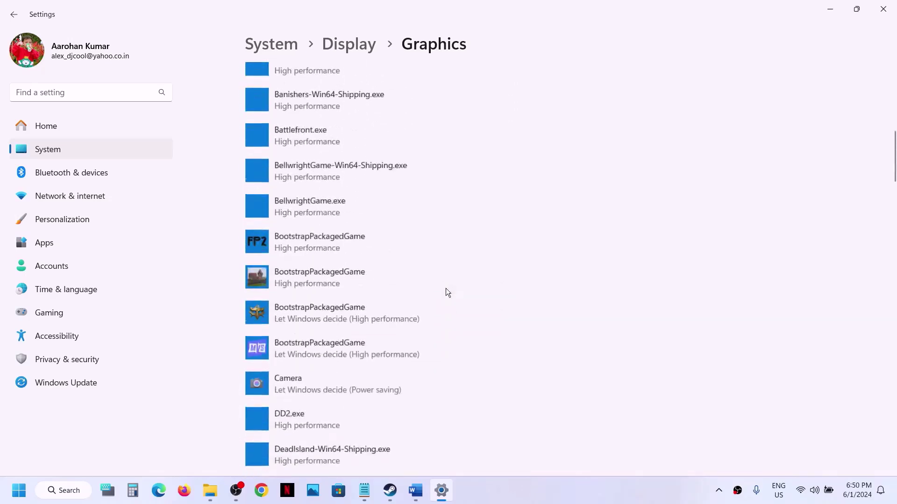
scroll(306, 232, "up", 10)
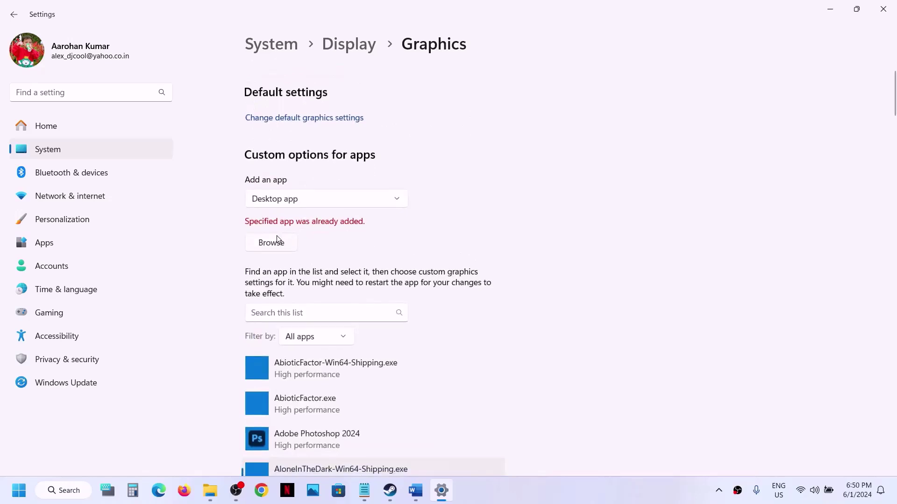
Add WS-Win64-Shipping from Soulmask's WS\Binaries\Win64 folder to the custom graphics options as a desktop app
left_click(274, 240)
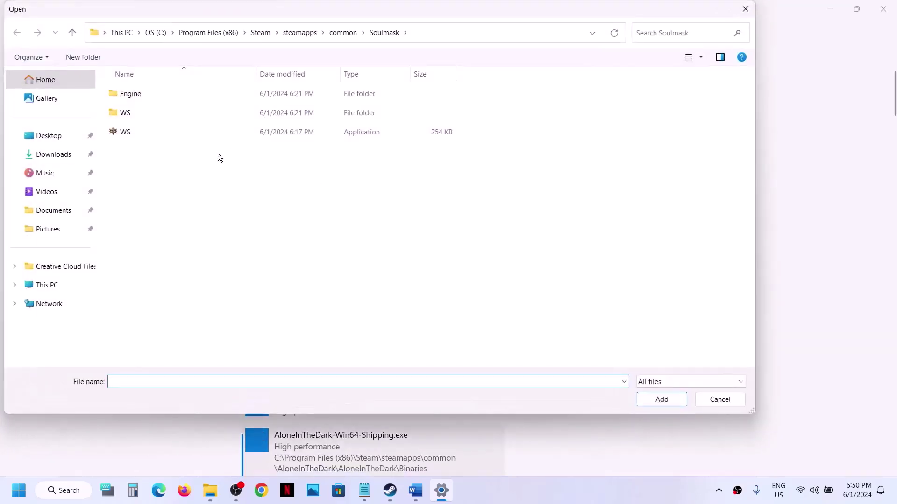
double_click(130, 116)
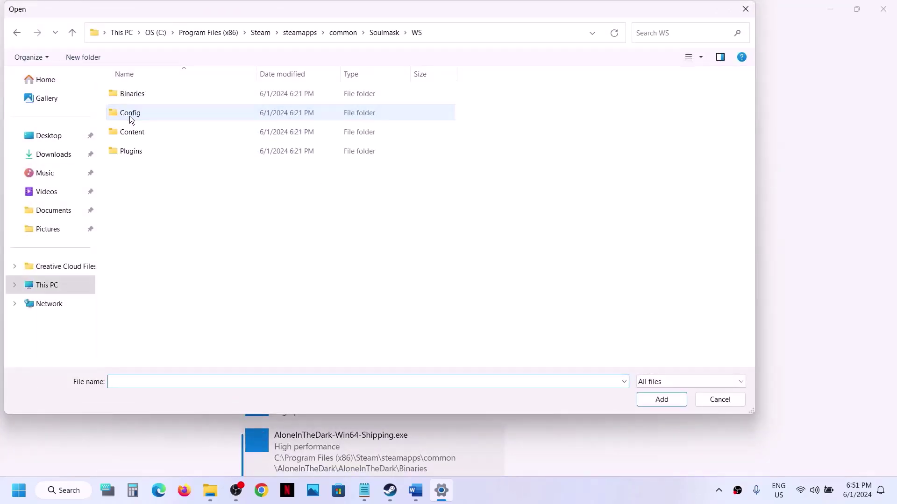
double_click(142, 94)
double_click(141, 95)
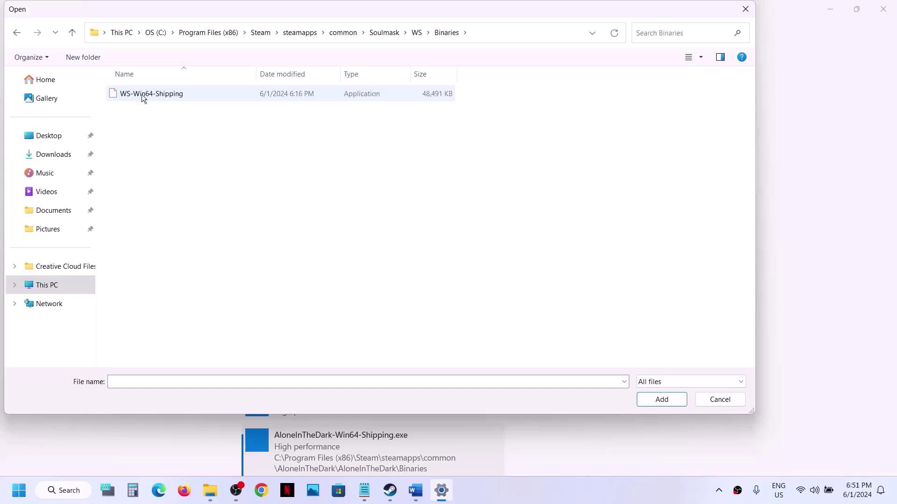
left_click(178, 100)
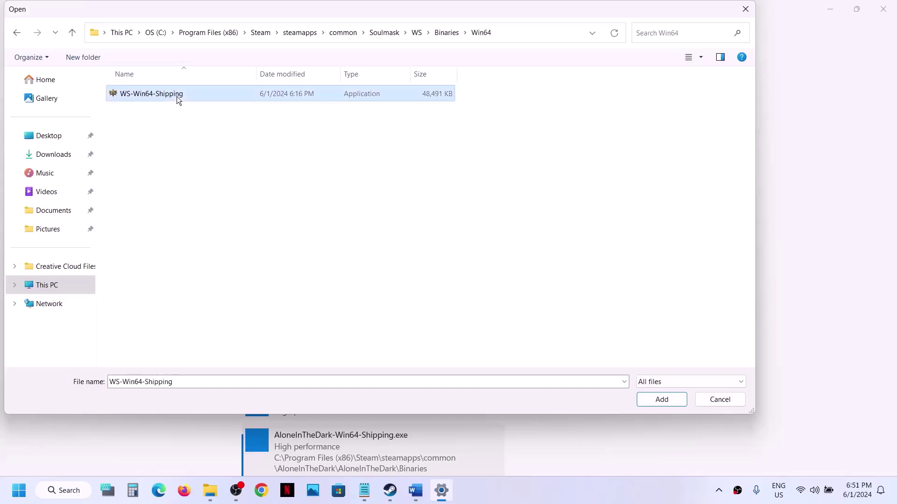
left_click(672, 405)
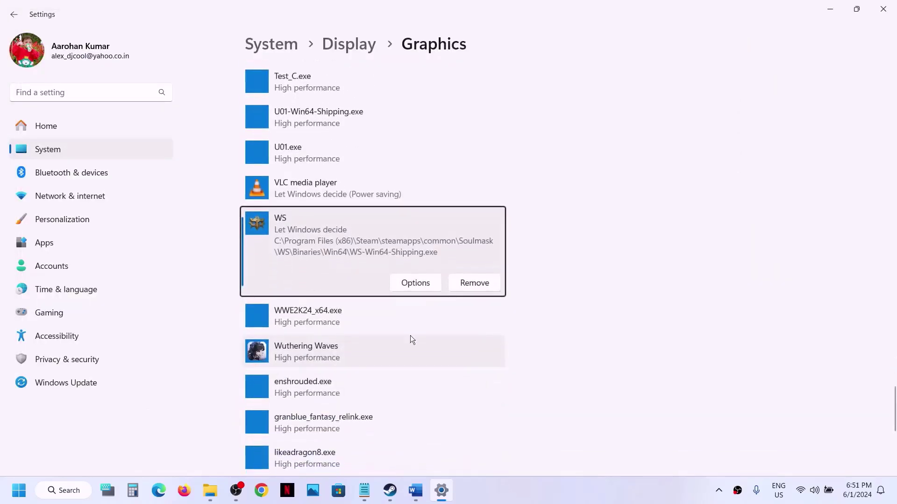
Set the WS app's graphics preference to High performance, save it, and close Settings
left_click(417, 286)
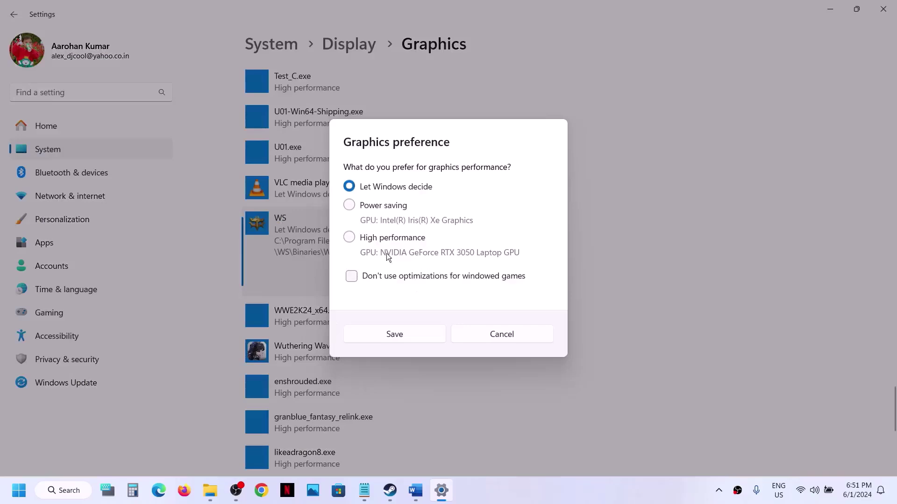
left_click(383, 245)
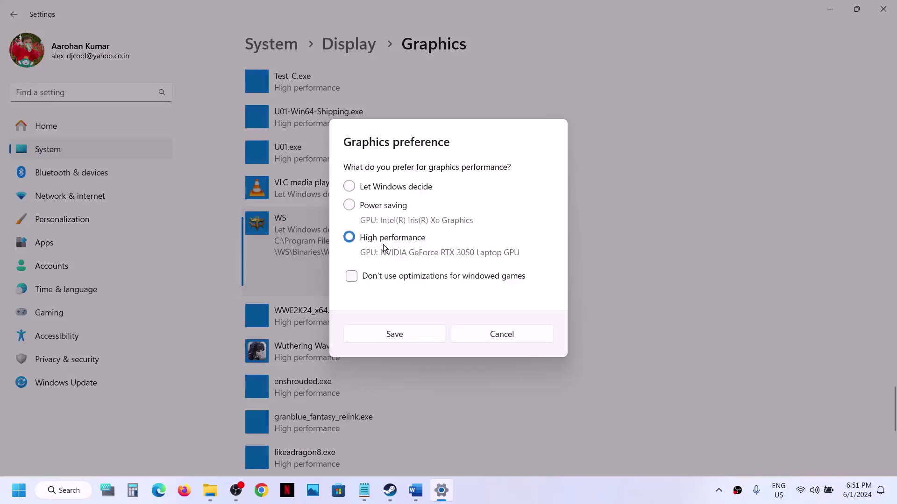
left_click(403, 330)
left_click(892, 6)
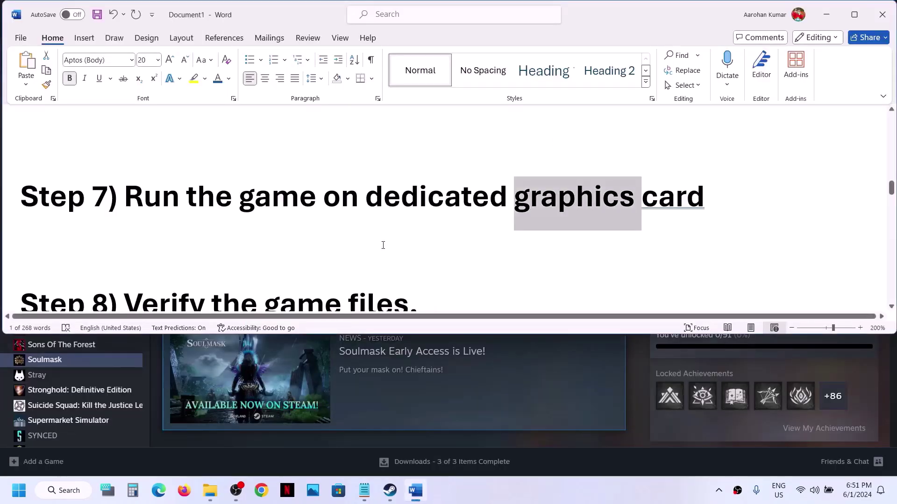
Highlight the Step 8 instruction, look at the file verification option in Soulmask's Installed Files properties in Steam, and close the properties
scroll(380, 247, "down", 3)
left_click_drag(251, 235, 343, 233)
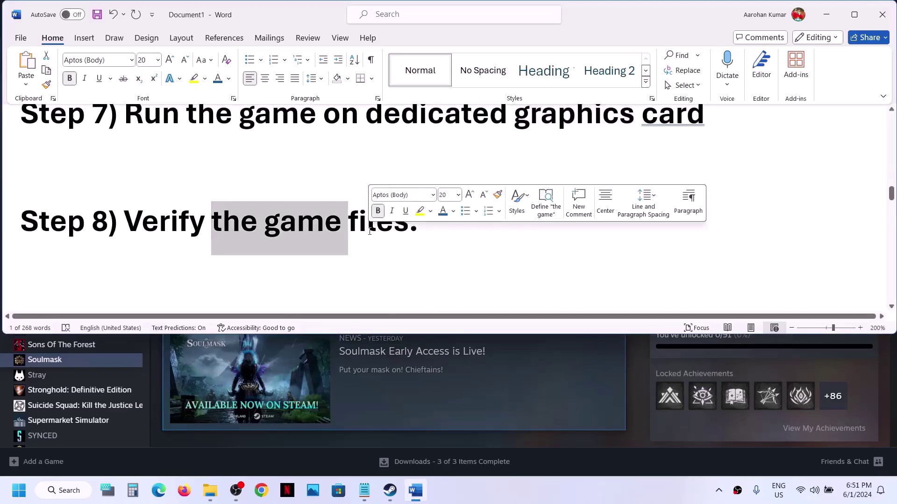
left_click(216, 438)
left_click(72, 367)
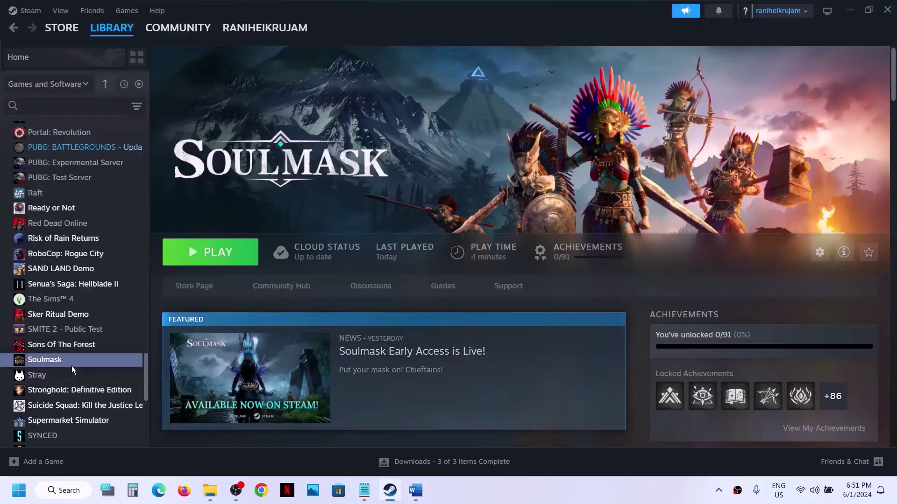
right_click(72, 367)
left_click(103, 455)
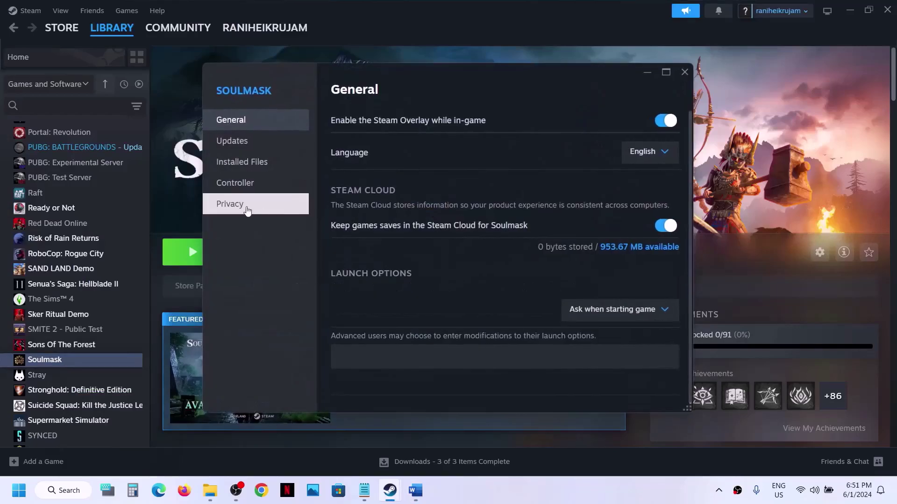
left_click(255, 172)
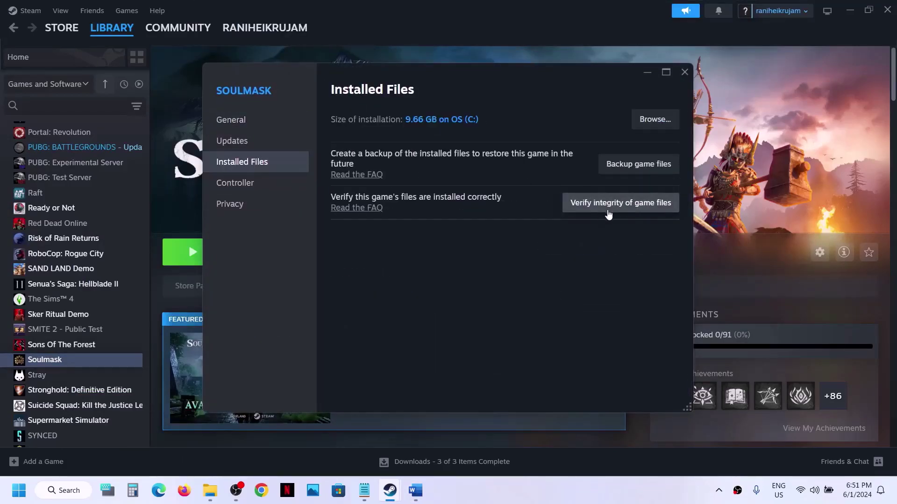
left_click(684, 71)
Return to the Word fix list and highlight the Step 9 instructions on increasing the virtual memory
left_click(415, 490)
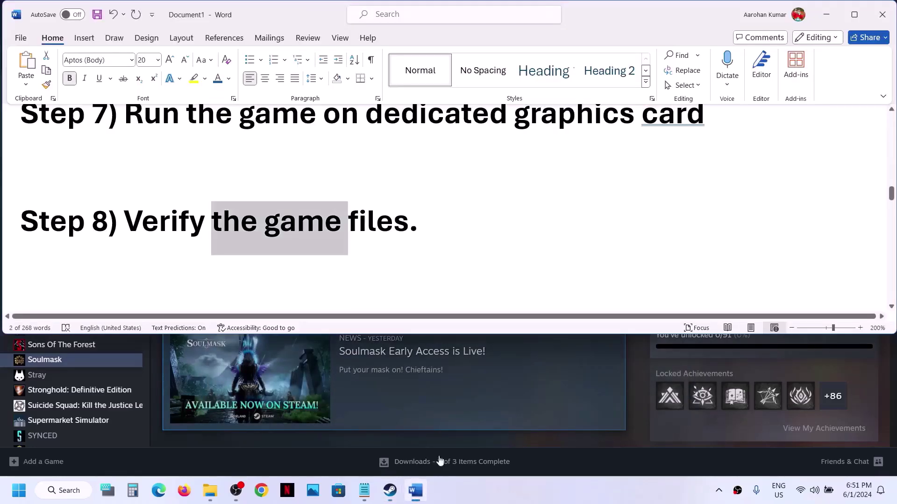
scroll(338, 285, "down", 3)
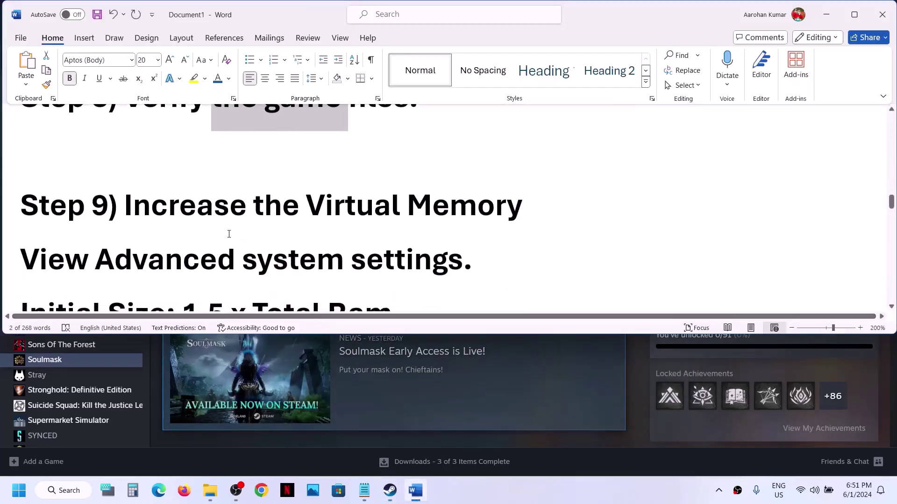
left_click_drag(124, 206, 446, 303)
left_click(649, 425)
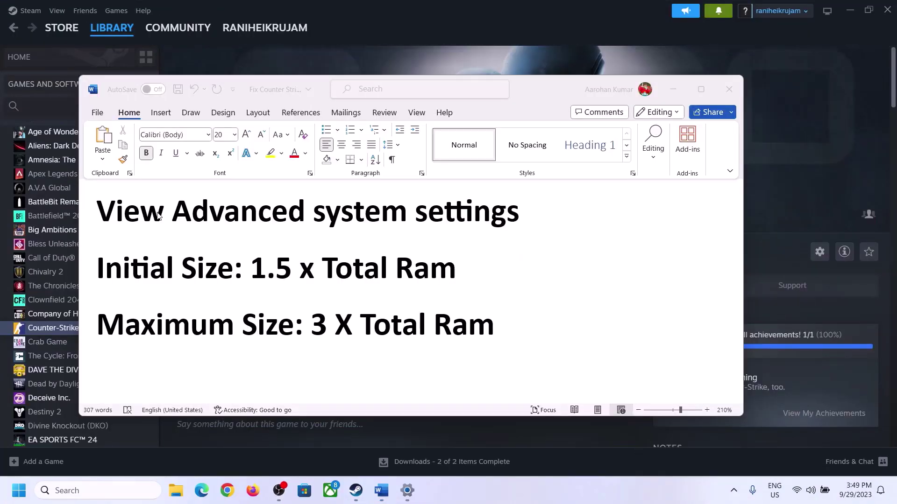
Copy "View Advanced system settings" from the Word document, search Windows for it, and open the matching control panel item
left_click(109, 216)
left_click_drag(107, 215, 498, 221)
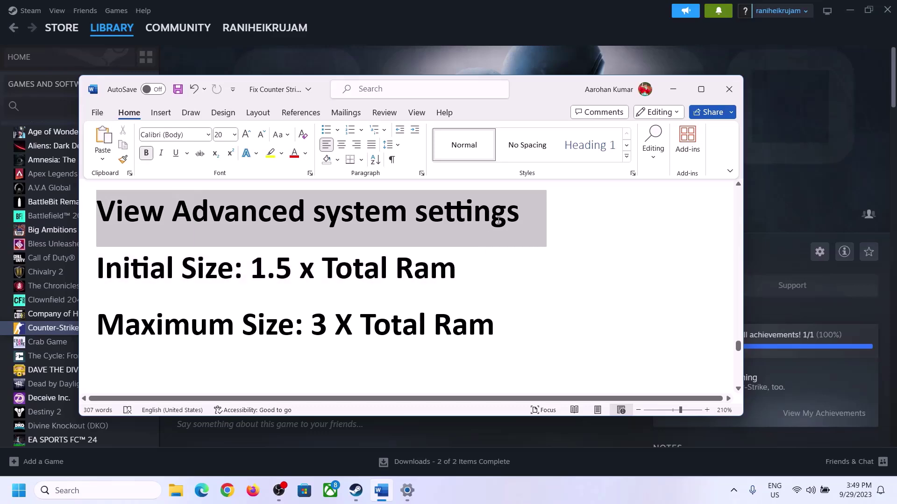
key("ctrl+c")
left_click(107, 490)
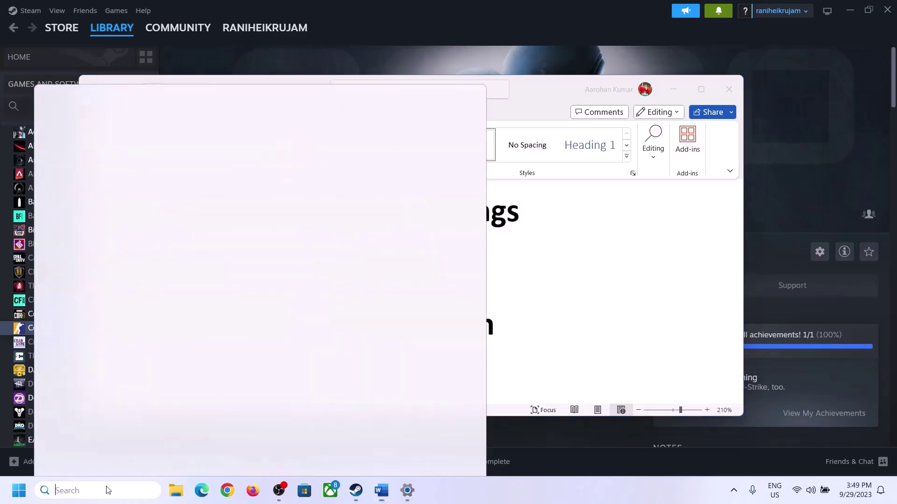
key("ctrl+v")
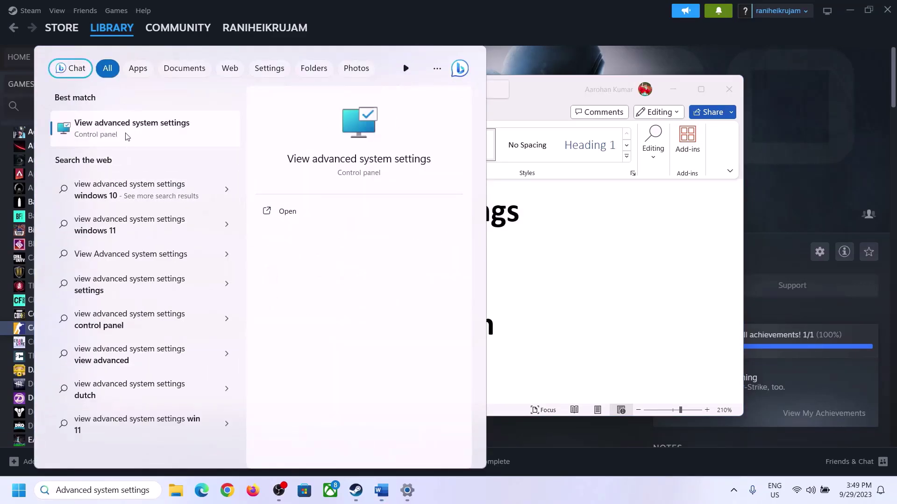
left_click(126, 135)
Open the Virtual Memory dialog from the advanced performance options in System Properties
left_click_drag(187, 92, 395, 153)
left_click(503, 237)
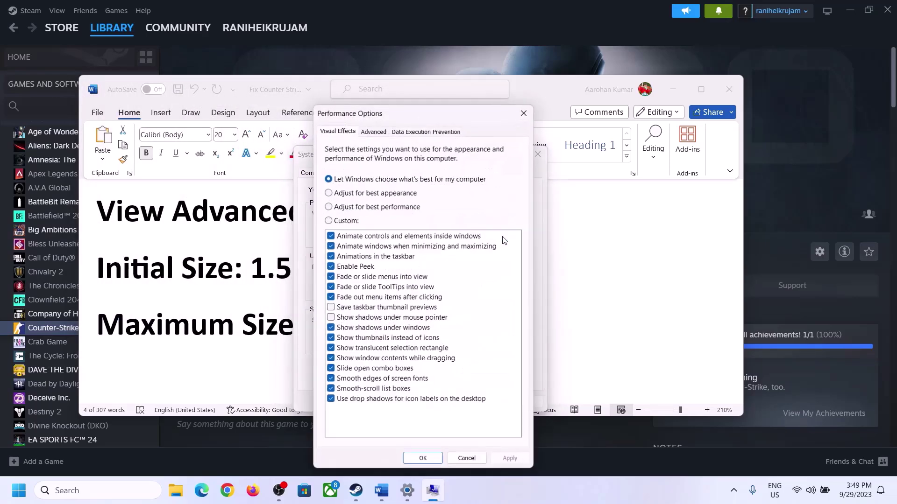
left_click(374, 131)
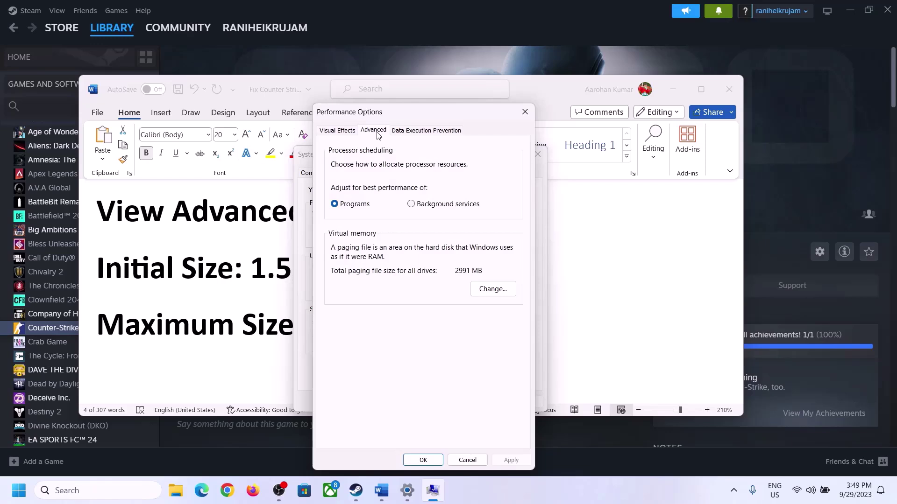
left_click(497, 290)
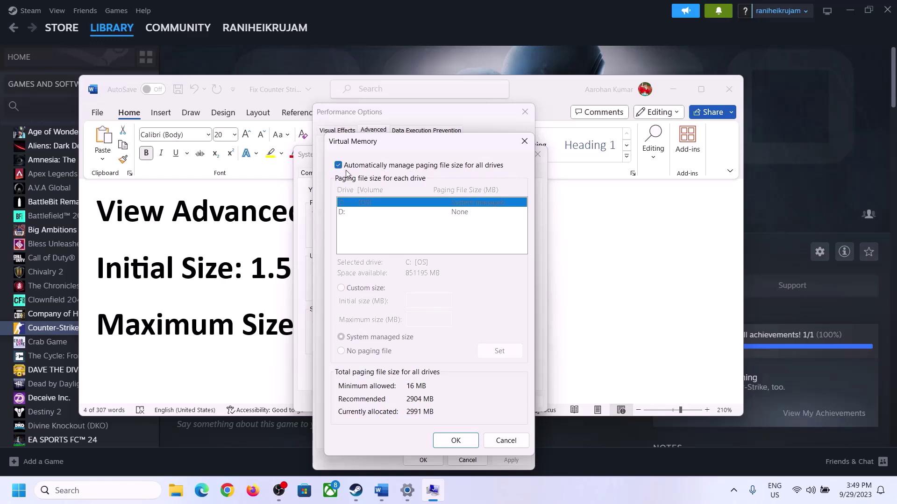
Turn off automatic paging file management and choose a custom size for drive C:
left_click(338, 165)
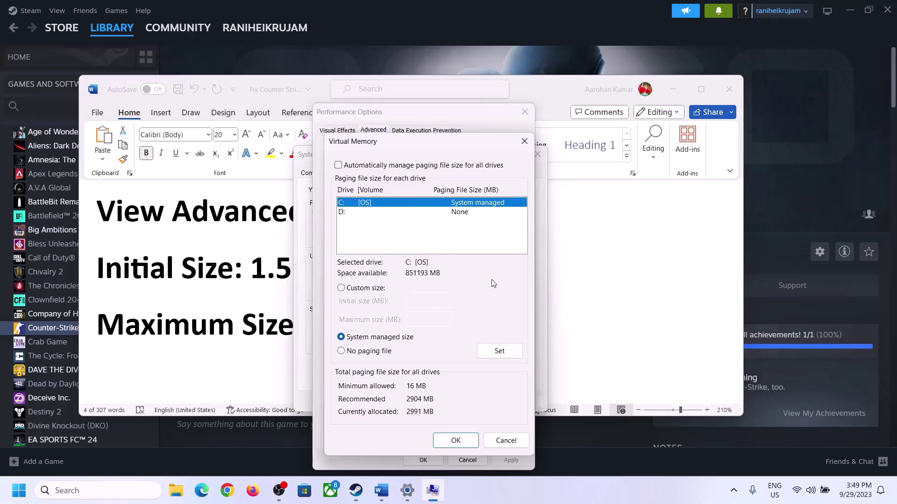
left_click(341, 289)
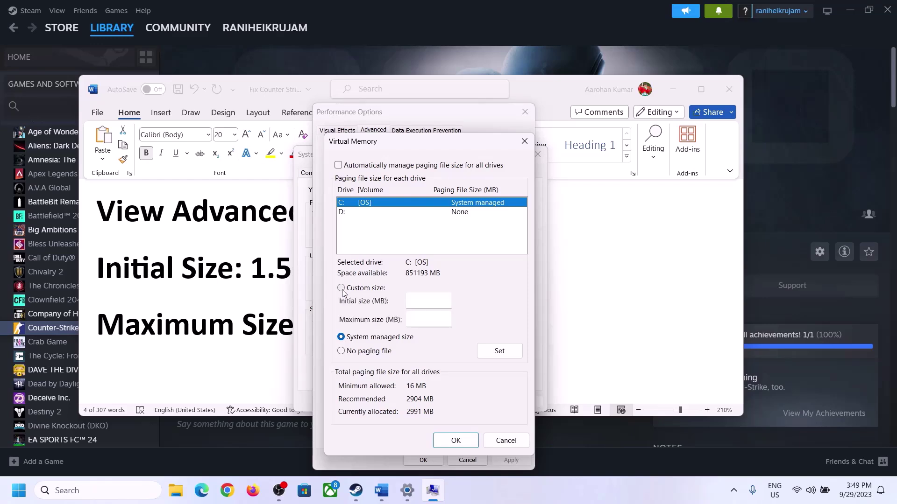
left_click(431, 300)
Highlight the "1.5 x Total Ram" rule in Word, then check the installed RAM on the About page in Settings
key("alt+Tab")
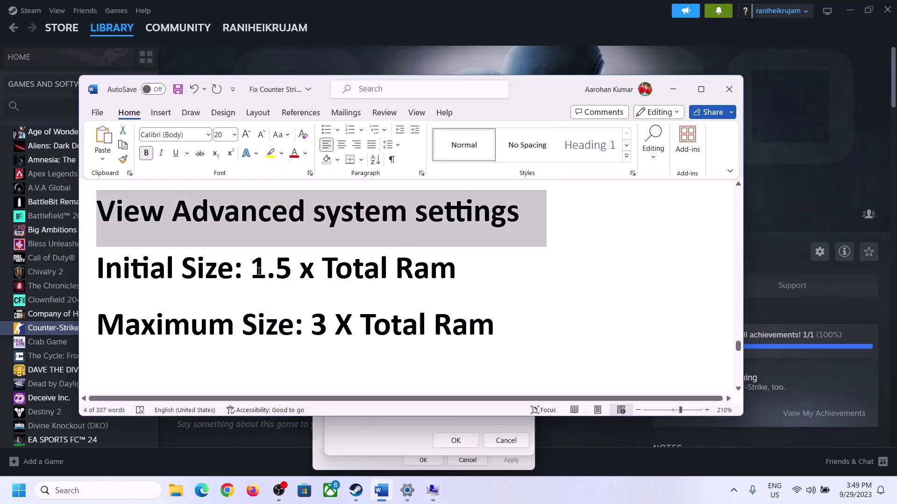
left_click_drag(259, 271, 416, 279)
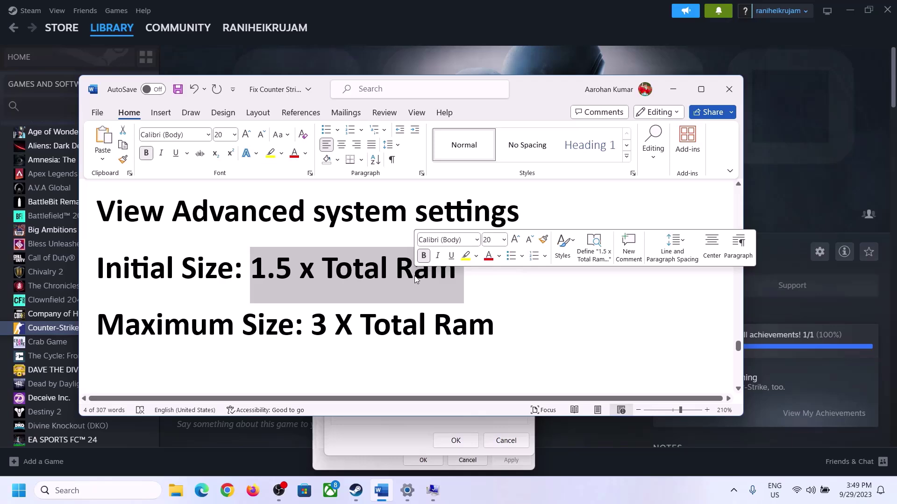
left_click(407, 492)
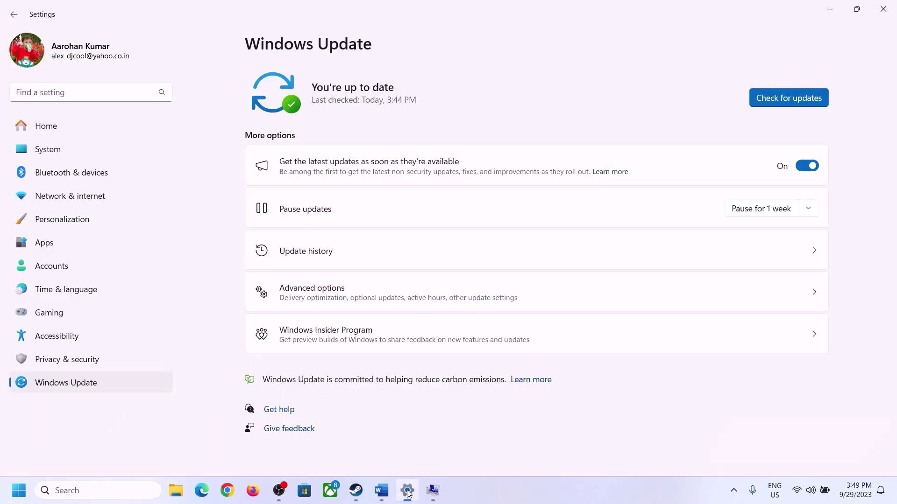
left_click(41, 154)
scroll(330, 334, "down", 8)
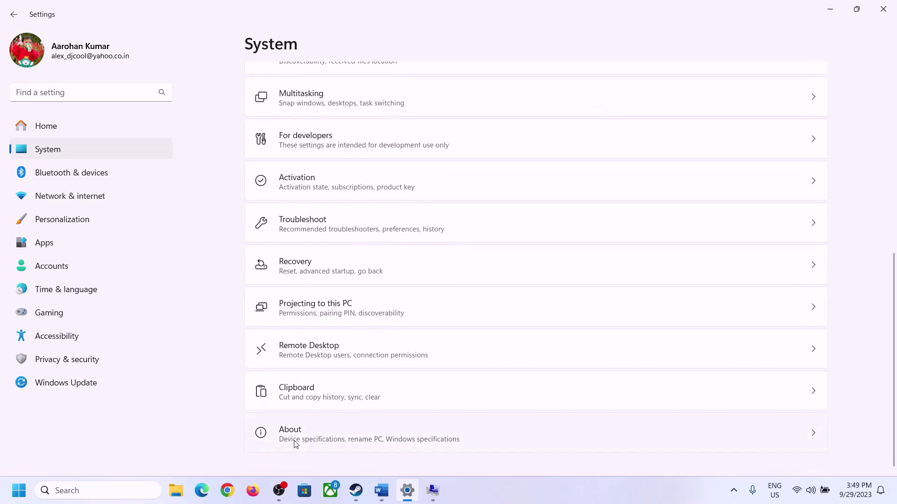
left_click(296, 439)
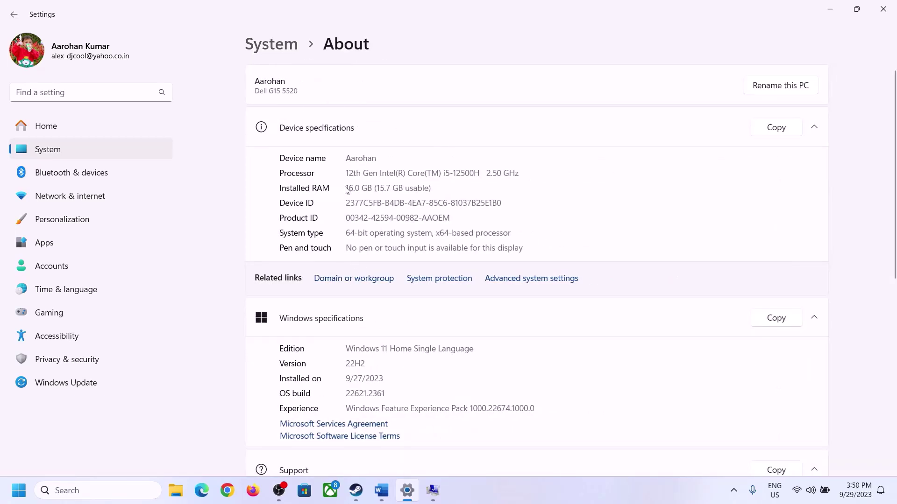
left_click_drag(355, 187, 347, 187)
left_click(352, 187)
left_click_drag(354, 184, 344, 187)
Launch Calculator by running "calc" and place its window beside the Virtual Memory dialog
left_click(433, 490)
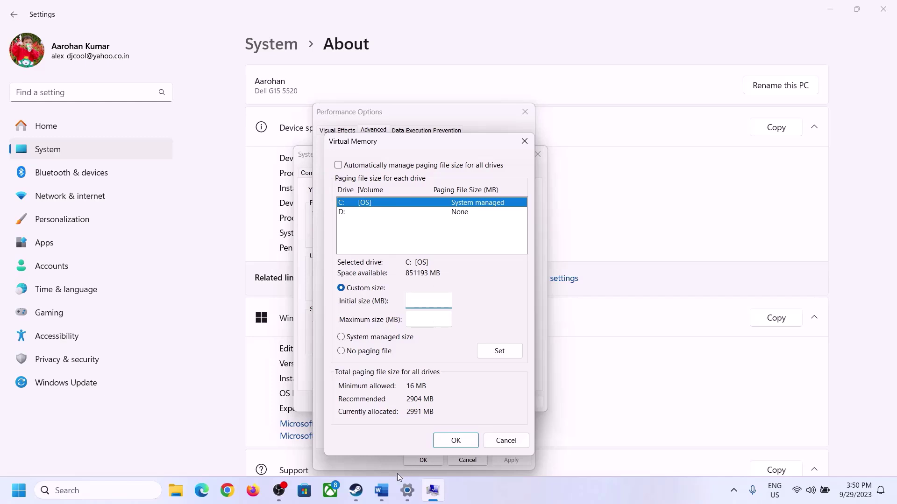
mouse_move(405, 491)
left_click(405, 433)
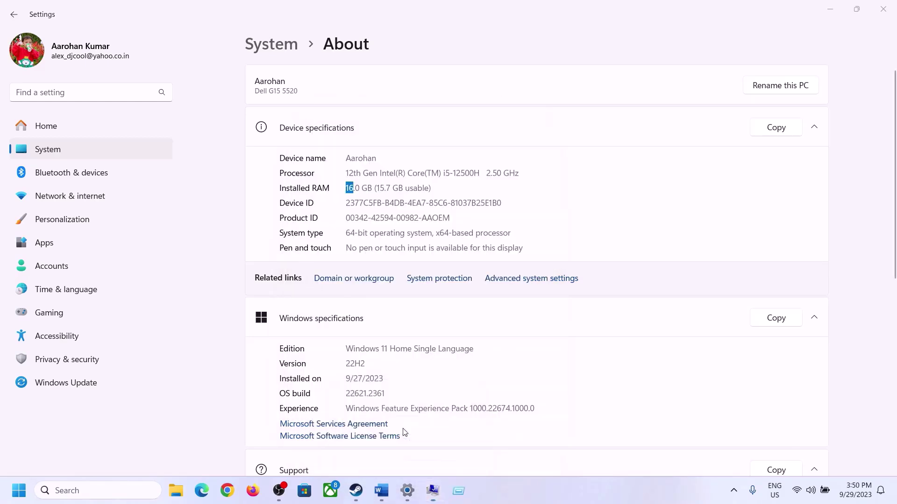
key("super+r")
type("ca")
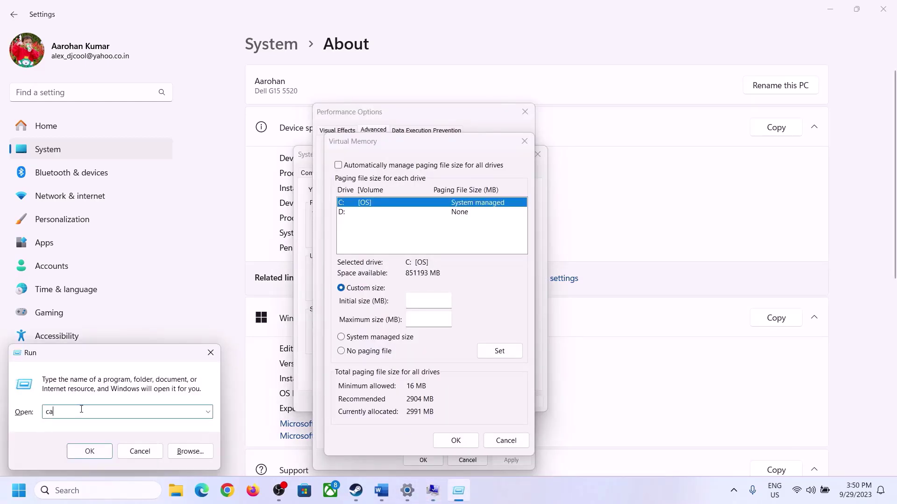
type("lc")
left_click(88, 451)
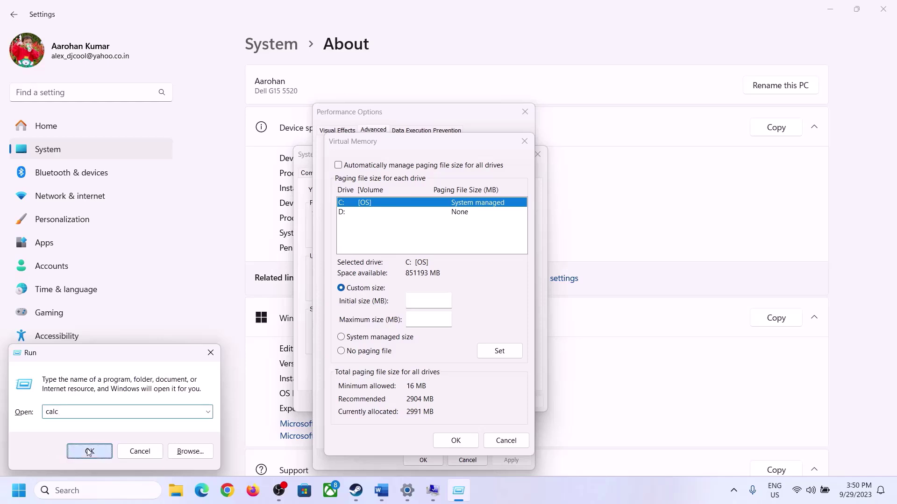
left_click_drag(112, 17, 654, 152)
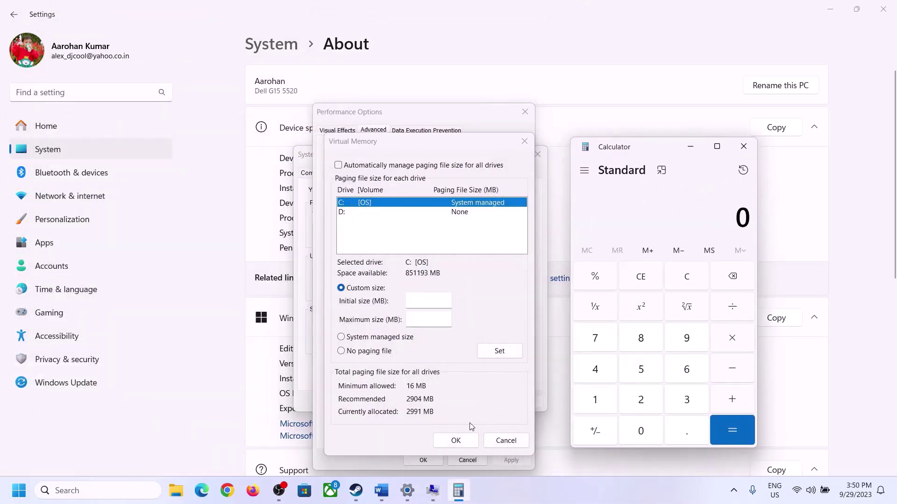
Check the initial size rule in Word and convert the RAM to megabytes in Calculator by computing 16 × 1024
left_click(382, 491)
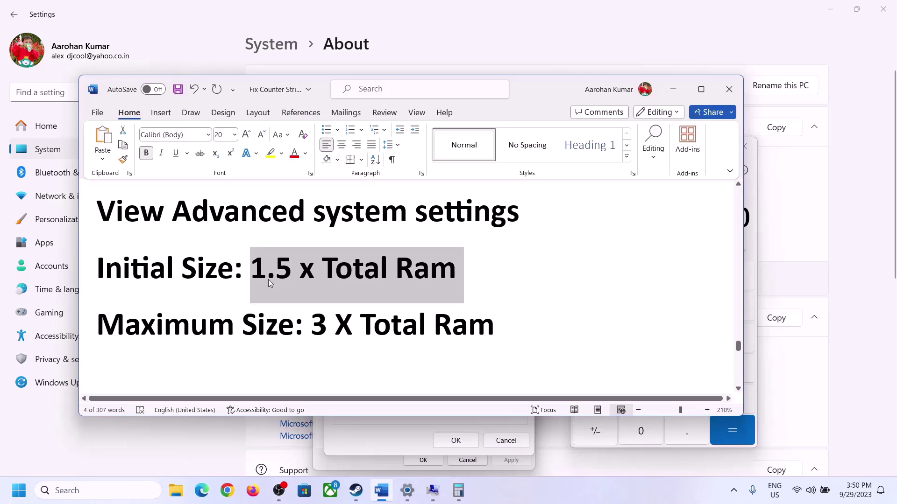
left_click(458, 490)
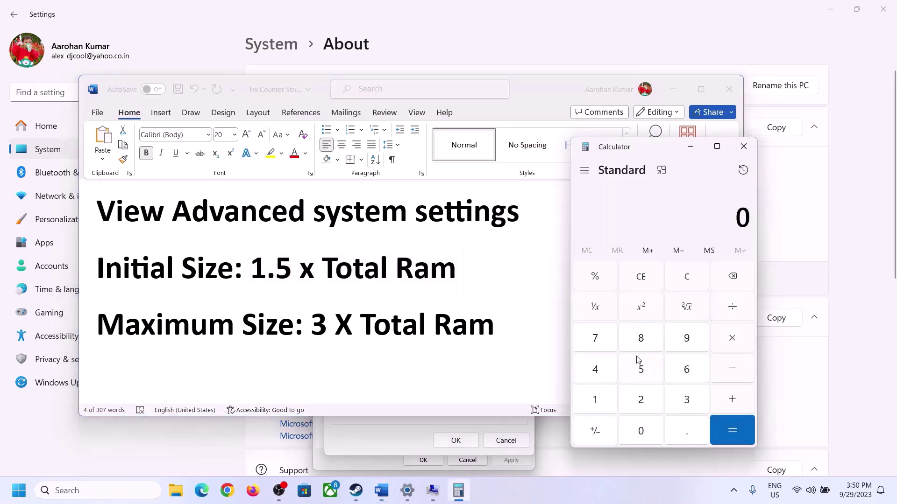
left_click(596, 402)
left_click(683, 376)
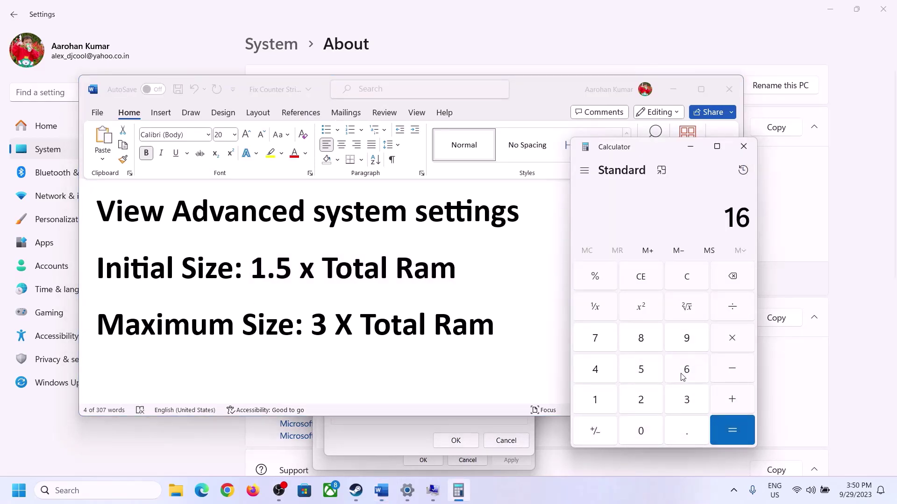
left_click(686, 280)
left_click(596, 400)
left_click(684, 370)
left_click(730, 341)
left_click(594, 403)
left_click(641, 429)
left_click(641, 399)
left_click(600, 373)
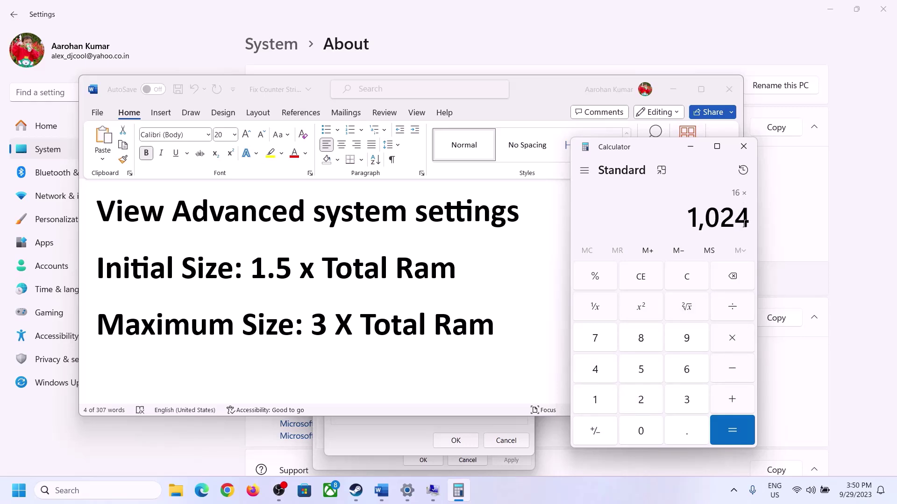
left_click(732, 431)
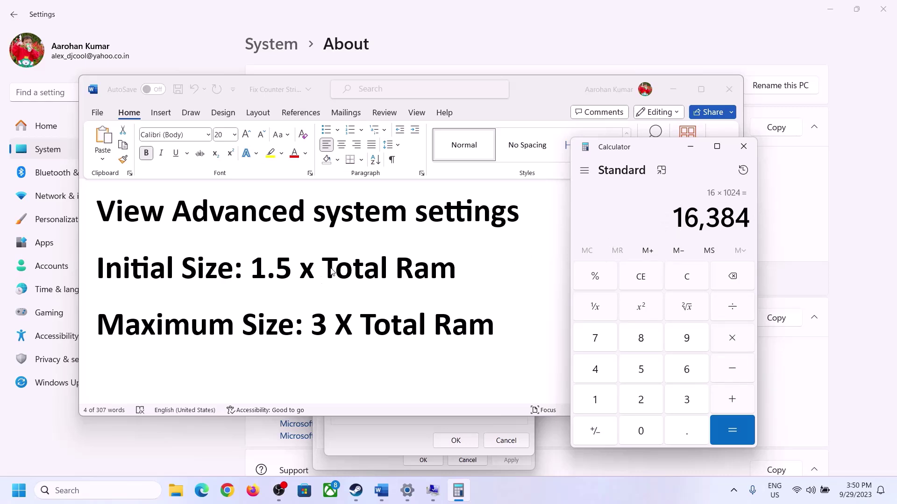
Multiply the RAM size in megabytes by 1.5 to calculate the initial paging file size
left_click(732, 340)
left_click(607, 401)
left_click(682, 438)
left_click(645, 373)
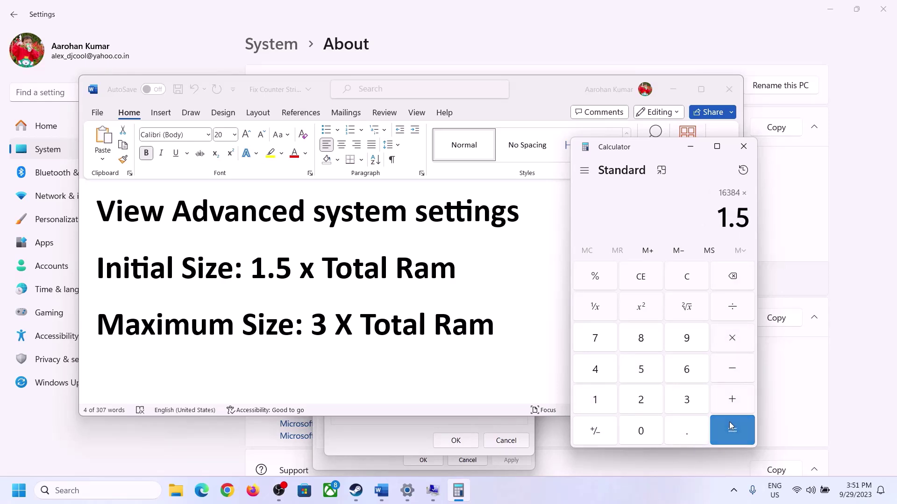
left_click(732, 426)
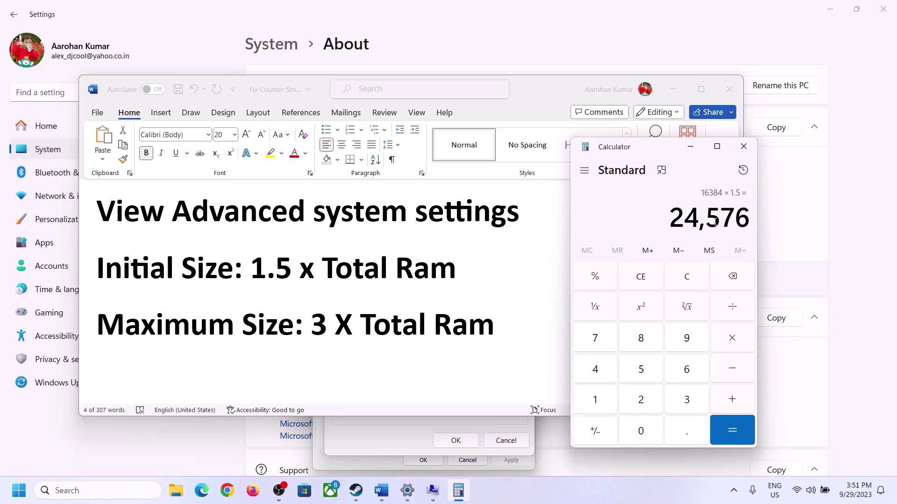
Set the custom initial paging file size for drive C: to 24576 MB in the Virtual Memory dialog
left_click(398, 435)
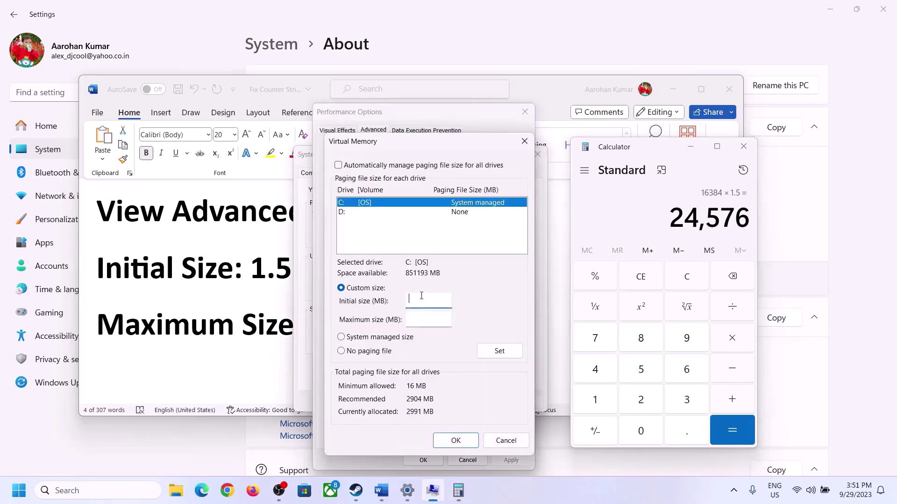
type("24576")
left_click(448, 319)
Check the maximum size rule in the Word document and clear the previous result in Calculator
left_click(258, 331)
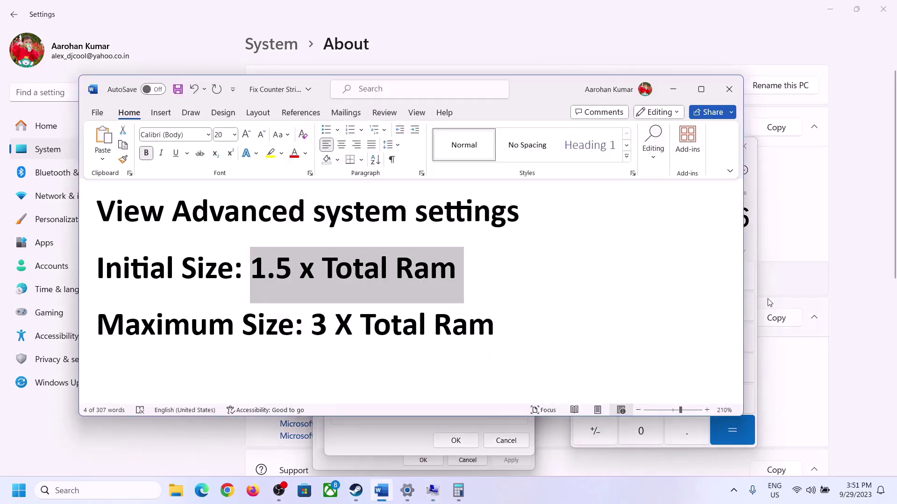
left_click(753, 242)
left_click(695, 278)
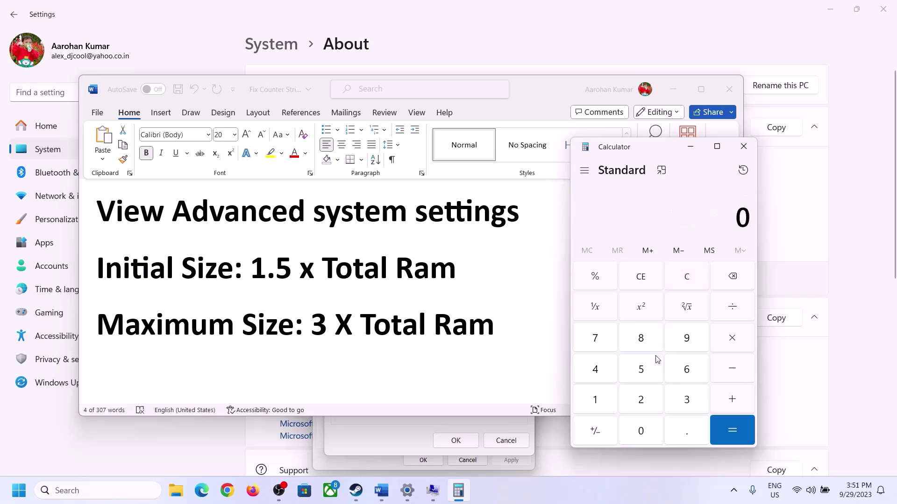
Recheck the installed RAM on the About page in Settings and convert it to megabytes in Calculator by computing 16 × 1024
left_click(408, 491)
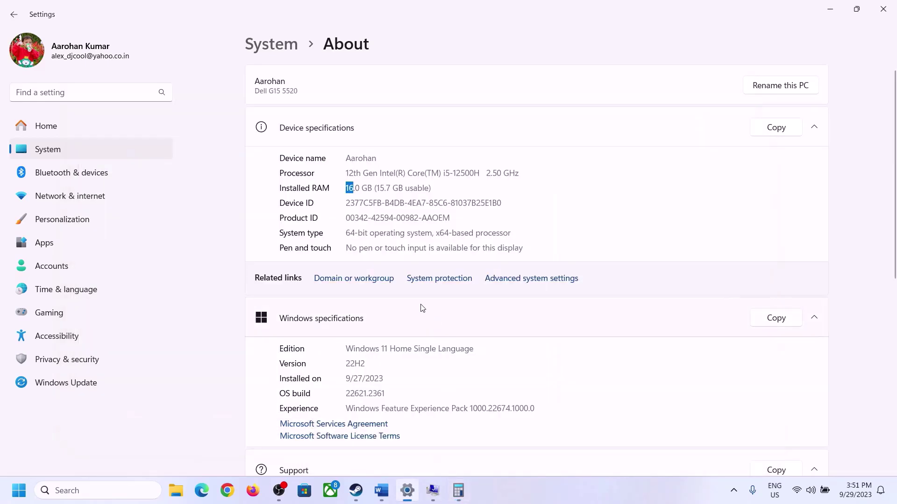
left_click(458, 491)
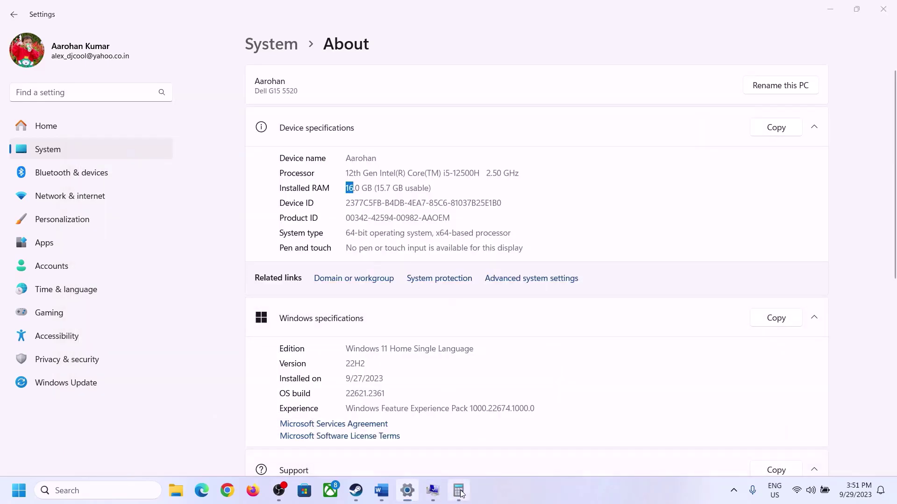
left_click(605, 397)
left_click(683, 371)
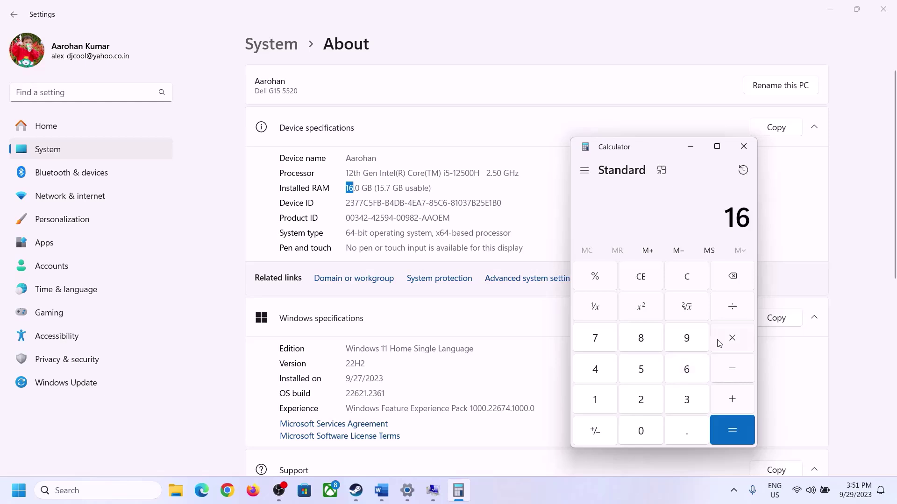
left_click(729, 339)
left_click(601, 396)
left_click(635, 427)
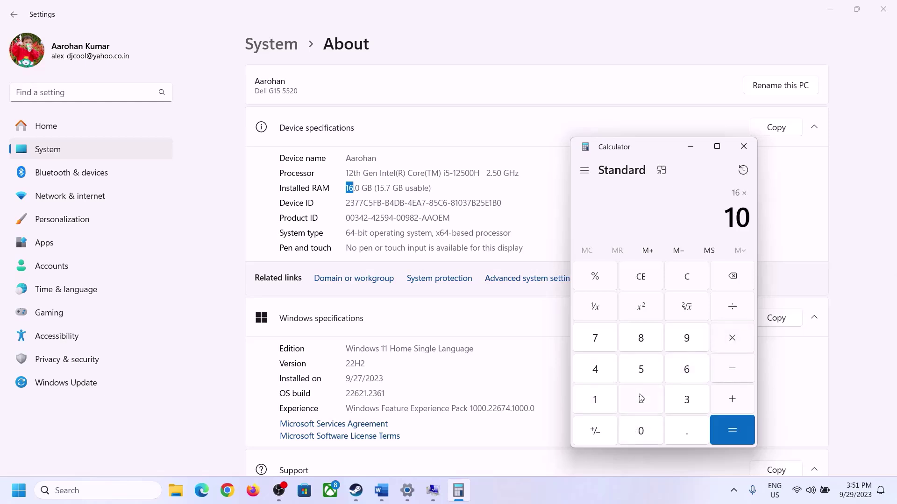
left_click(641, 398)
left_click(597, 373)
left_click(723, 432)
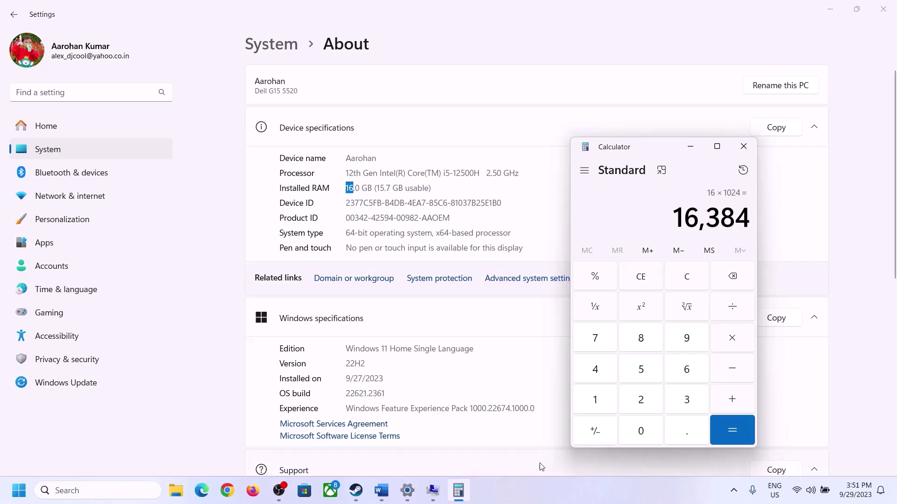
Recheck the maximum size rule in Word and multiply the RAM size in megabytes by 3 in Calculator
left_click(374, 498)
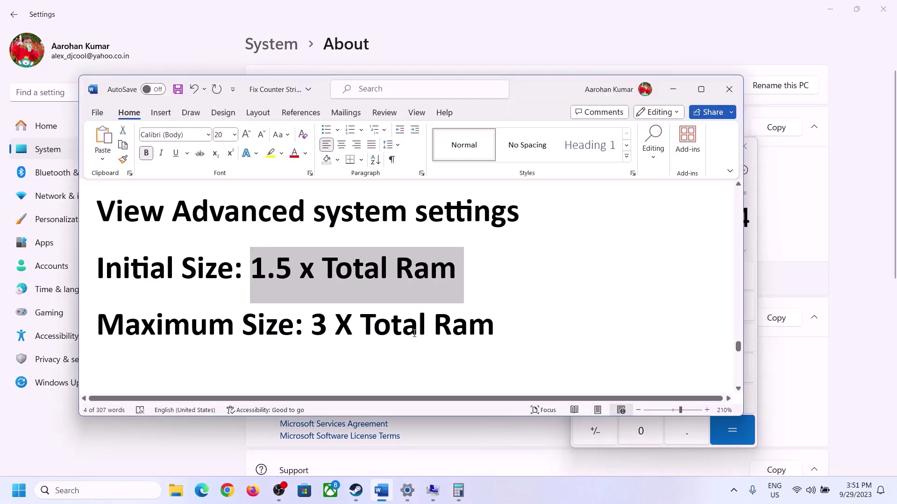
left_click(458, 491)
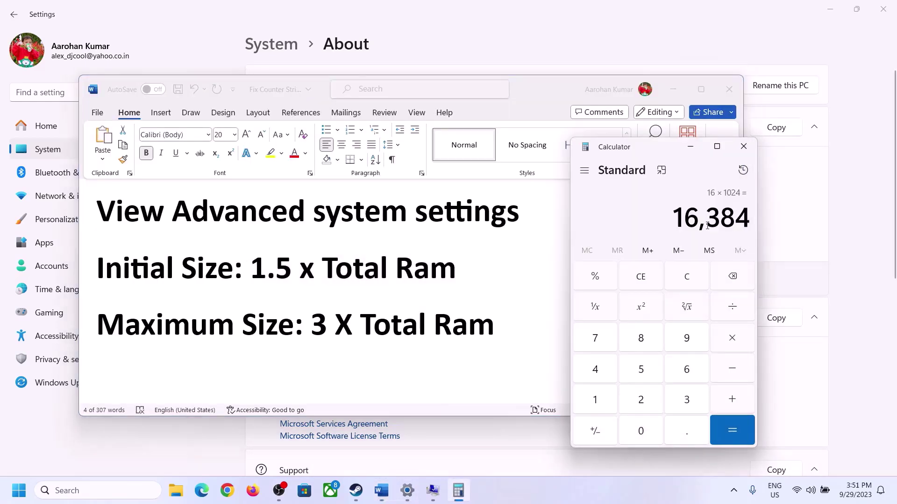
left_click(733, 341)
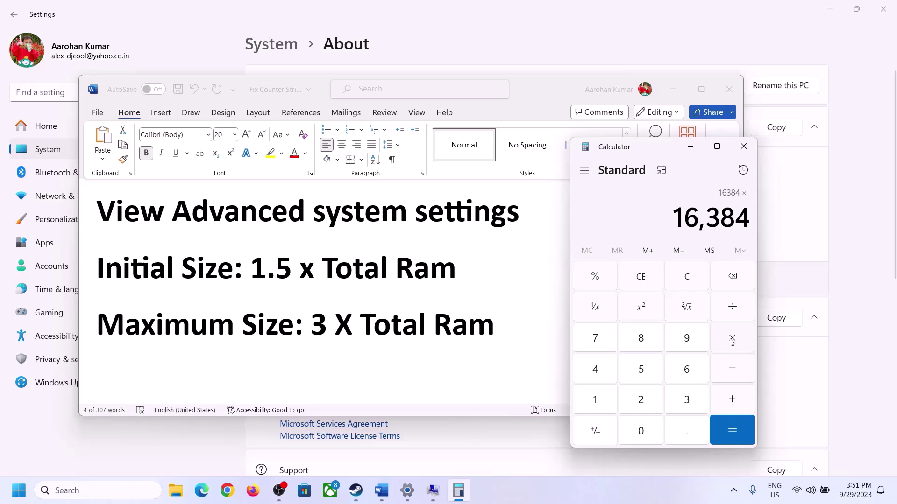
left_click(675, 403)
left_click(738, 428)
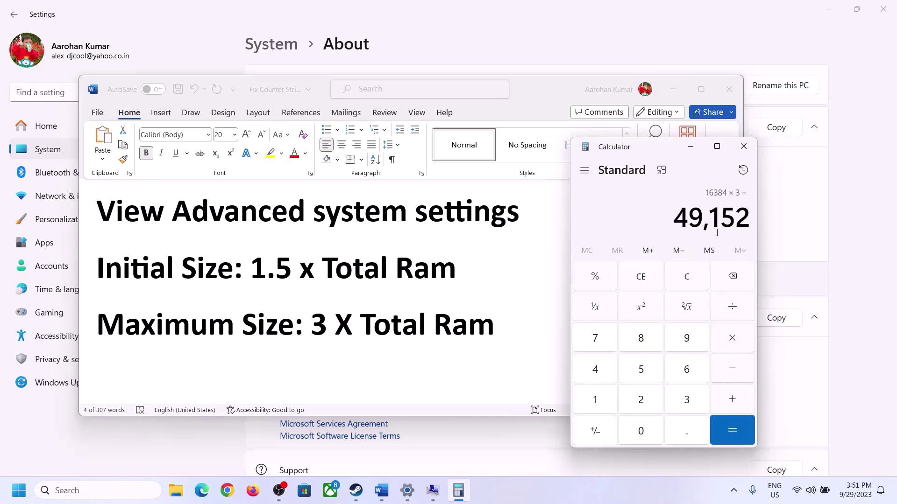
Set the maximum paging file size for drive C: to 49152 MB, apply the custom size and acknowledge the restart notice
left_click(433, 493)
left_click(425, 322)
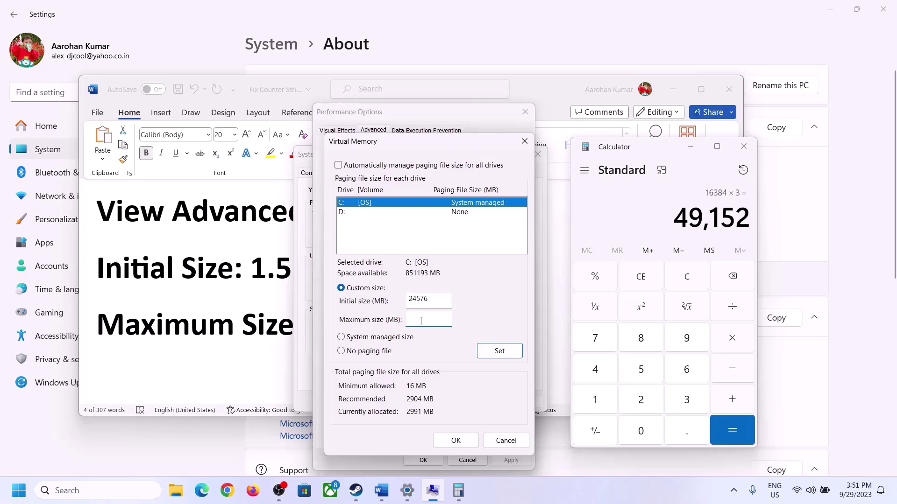
type("49152")
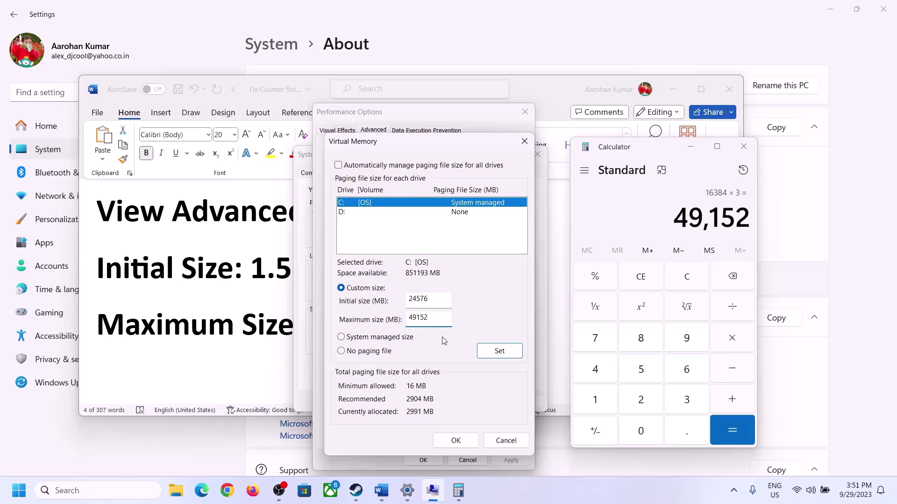
left_click(498, 351)
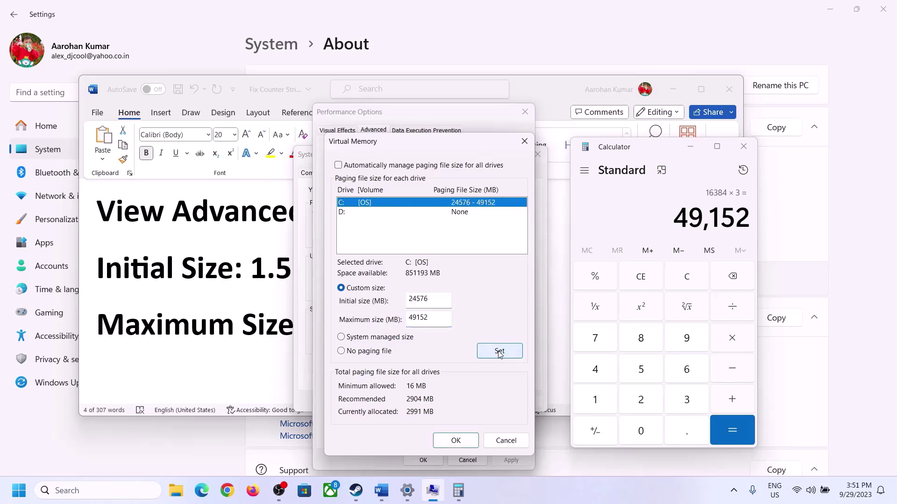
left_click(456, 440)
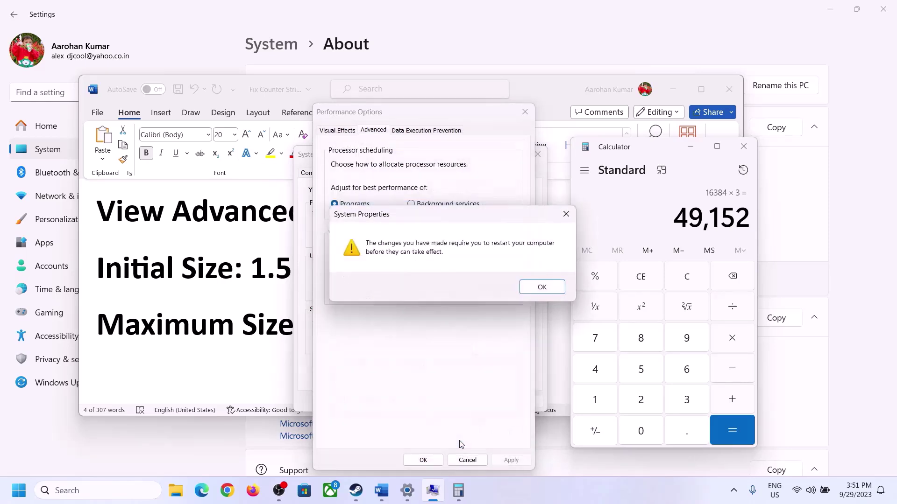
left_click(556, 288)
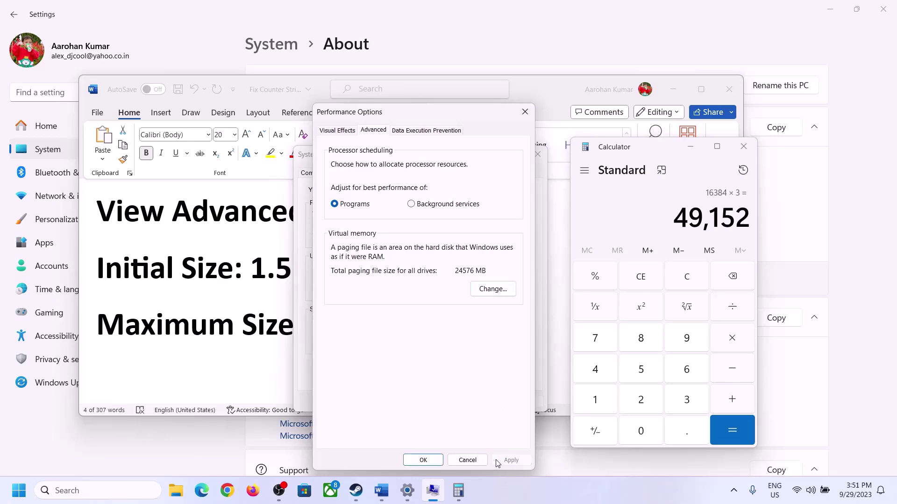
Confirm and close Performance Options and System Properties, and dismiss the restart prompt without restarting
left_click(424, 460)
left_click(421, 401)
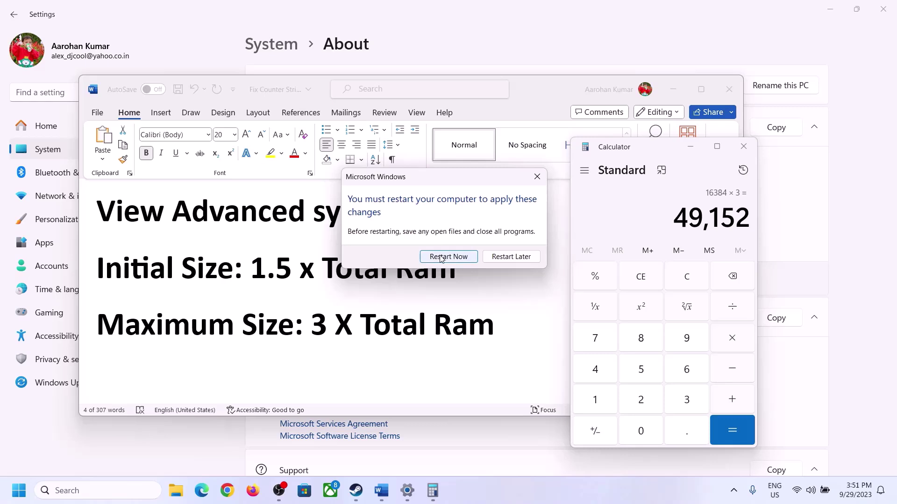
left_click(537, 177)
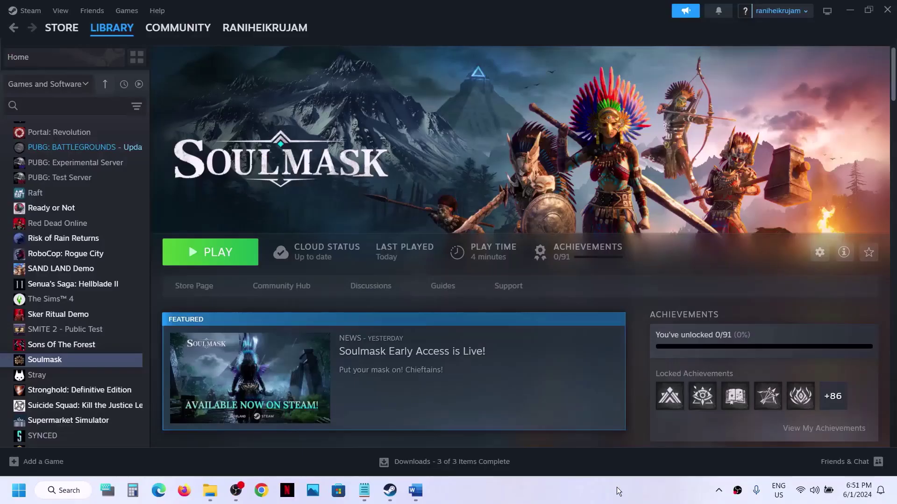
Show Step 10 in the maximized Word document and highlight its advice on unplugging external devices, USB adapters, controllers and extra monitors
left_click(415, 490)
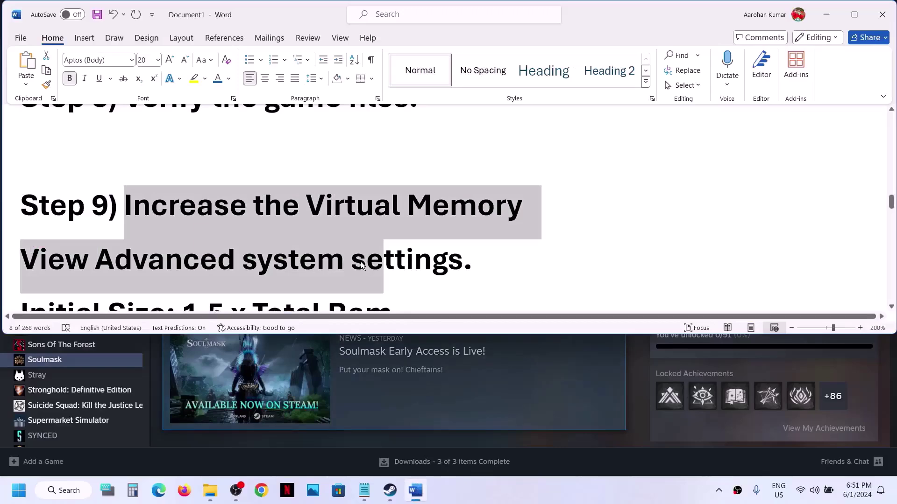
scroll(362, 265, "down", 5)
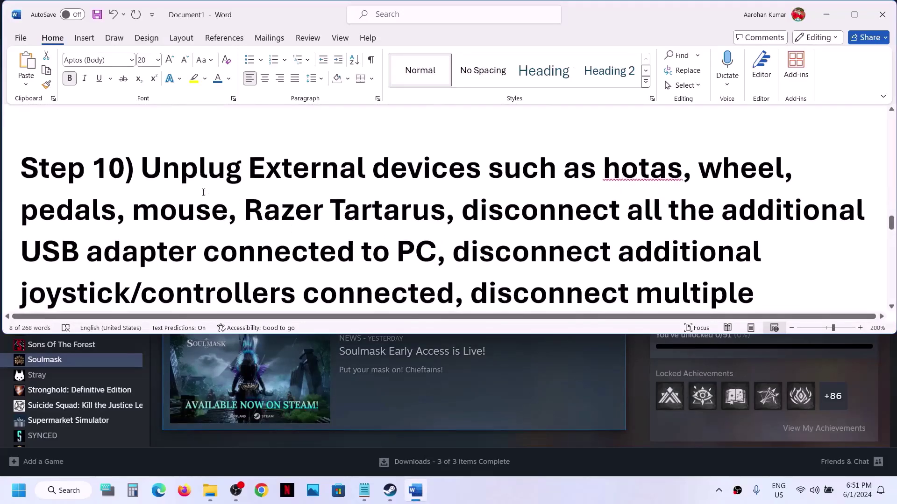
left_click_drag(197, 185, 435, 253)
left_click(854, 14)
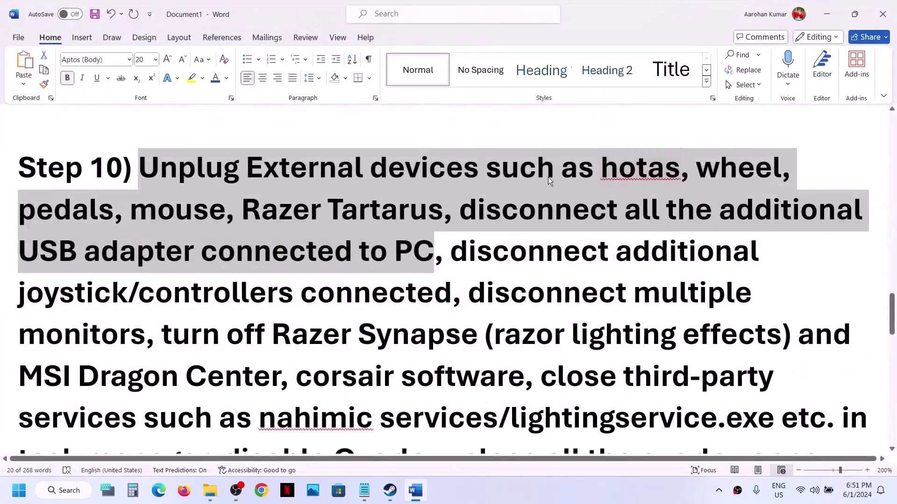
left_click_drag(456, 253, 157, 333)
left_click(158, 334)
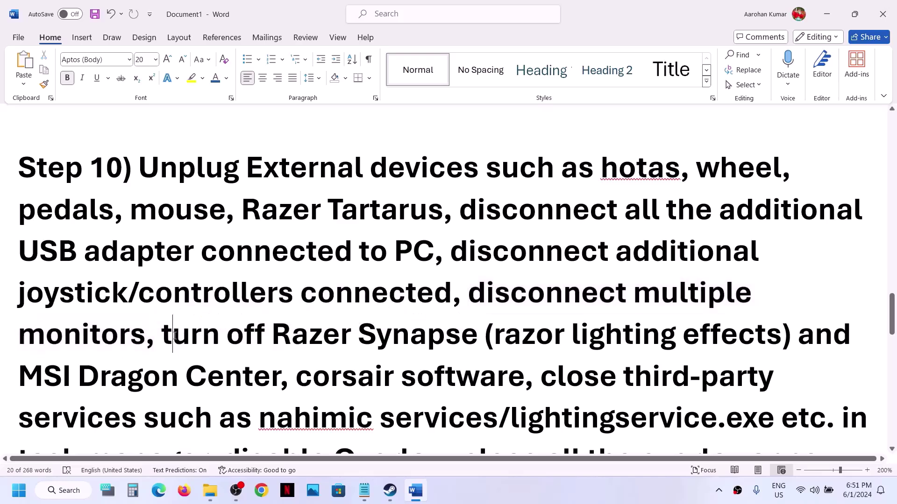
Highlight the Step 10 advice on turning off Razer Synapse, MSI Dragon Center and third-party services, plus "disable Overlay"
scroll(157, 281, "down", 2)
left_click_drag(160, 246, 610, 347)
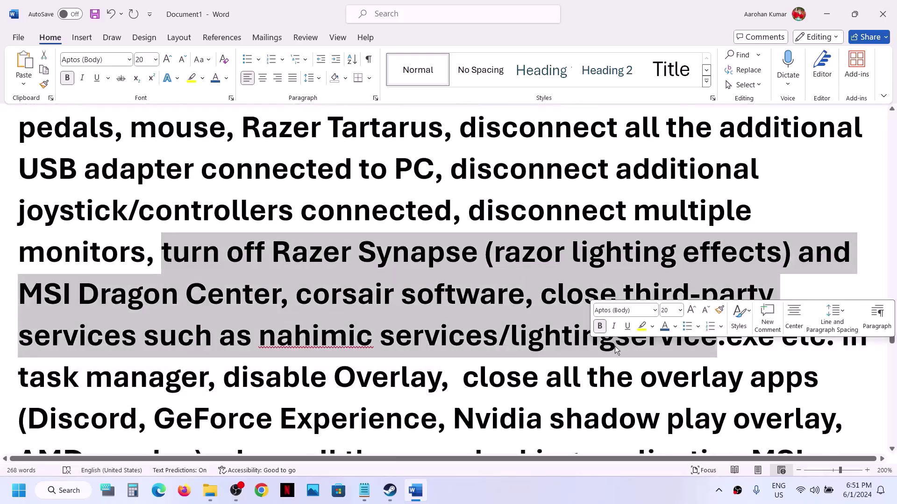
scroll(612, 347, "down", 3)
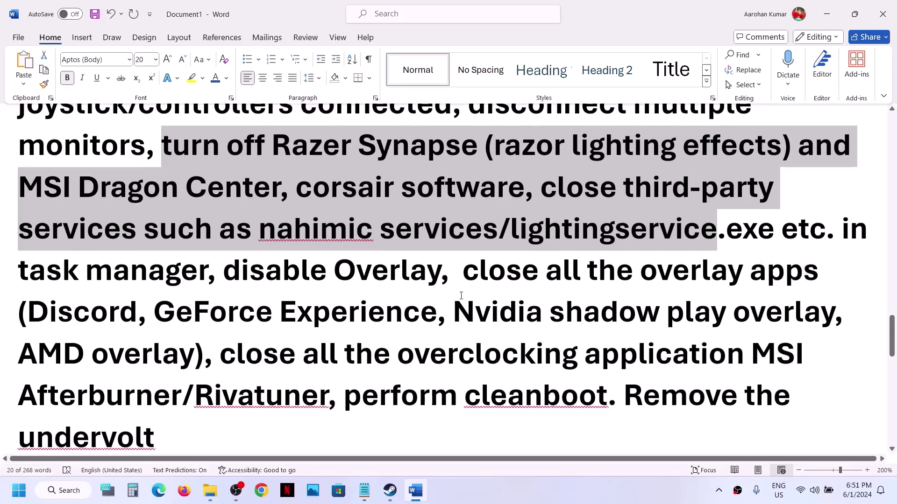
left_click_drag(254, 275, 370, 276)
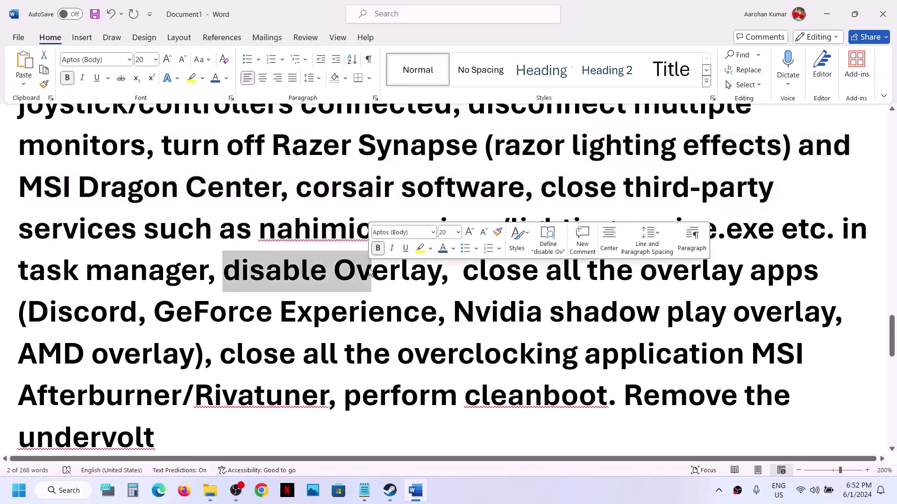
Switch to Steam and disable the in-game Steam Overlay in Soulmask's properties, then close the properties window
left_click(396, 499)
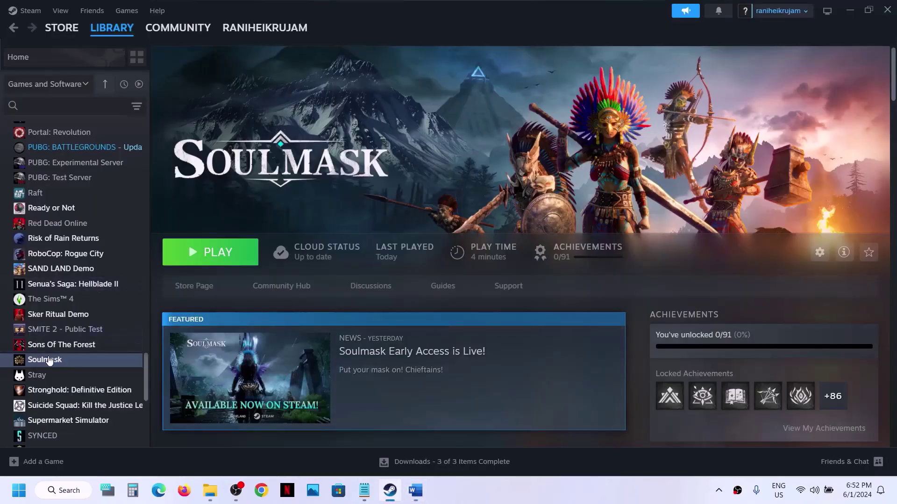
right_click(45, 364)
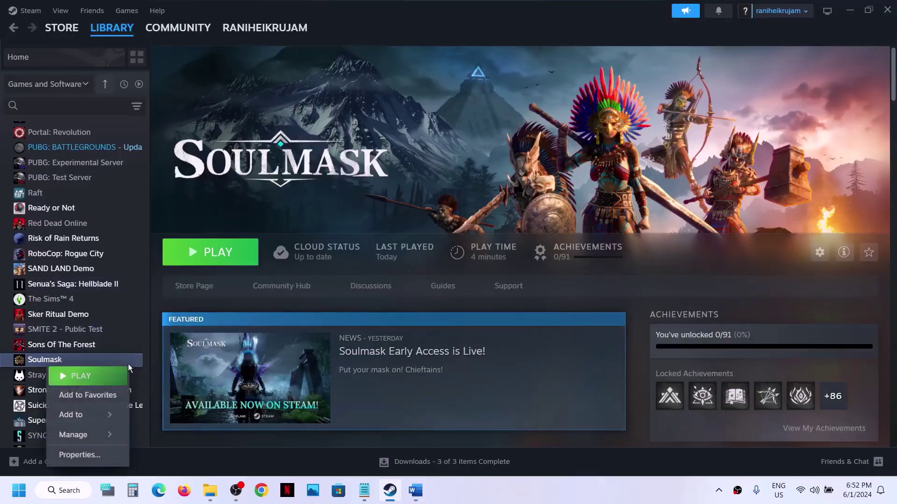
left_click(88, 455)
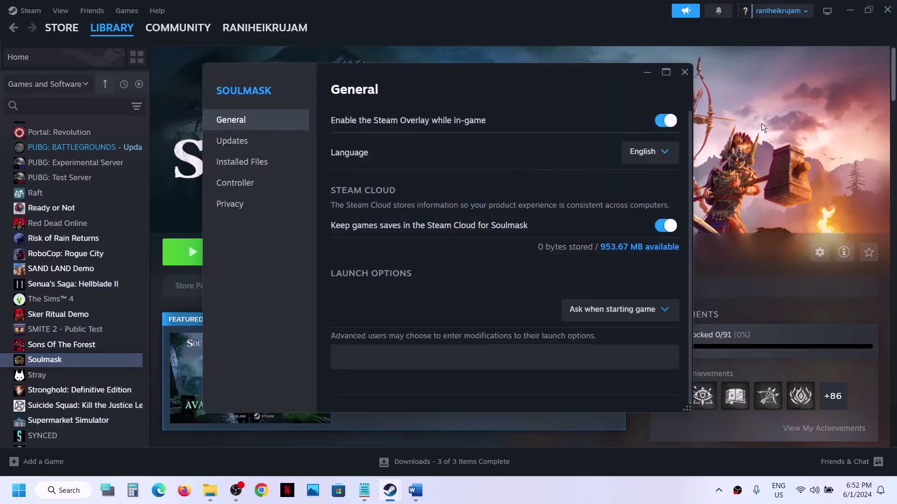
left_click(663, 121)
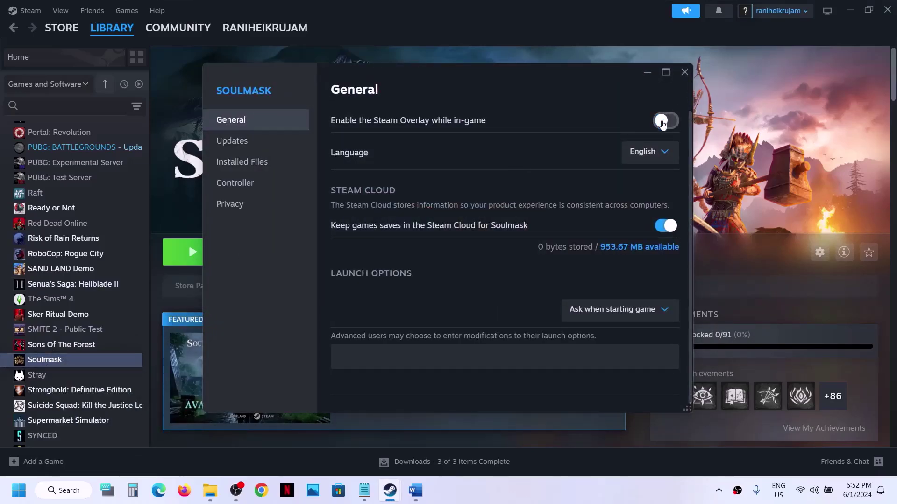
left_click(684, 73)
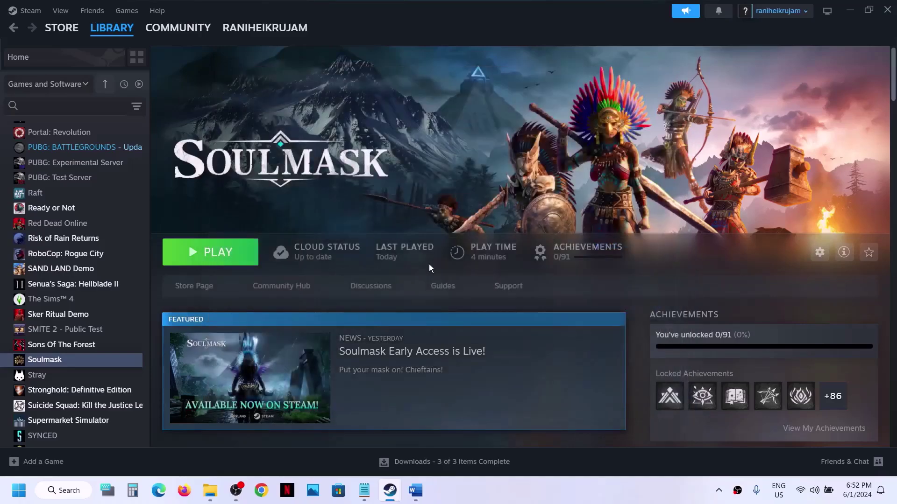
Return to Word and highlight the Step 10 advice on closing Discord, GeForce Experience and overclocking apps such as MSI Afterburner/Rivatuner
left_click(420, 483)
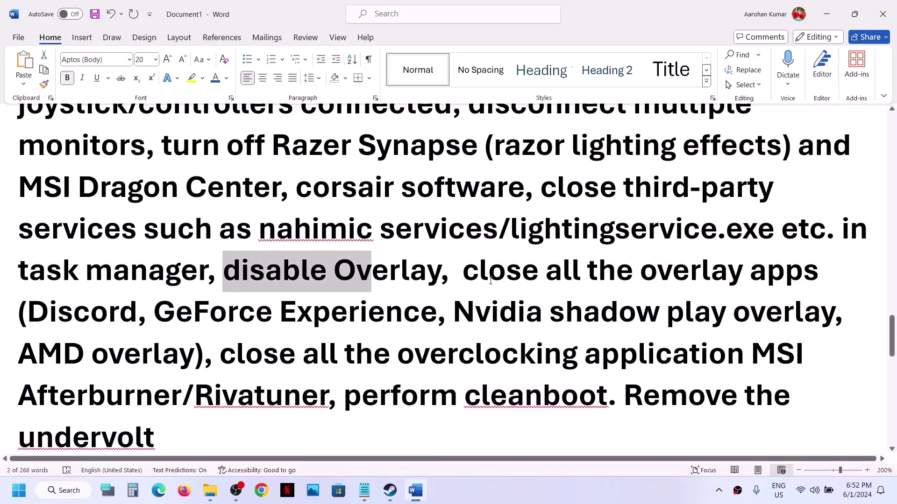
left_click_drag(62, 311, 369, 307)
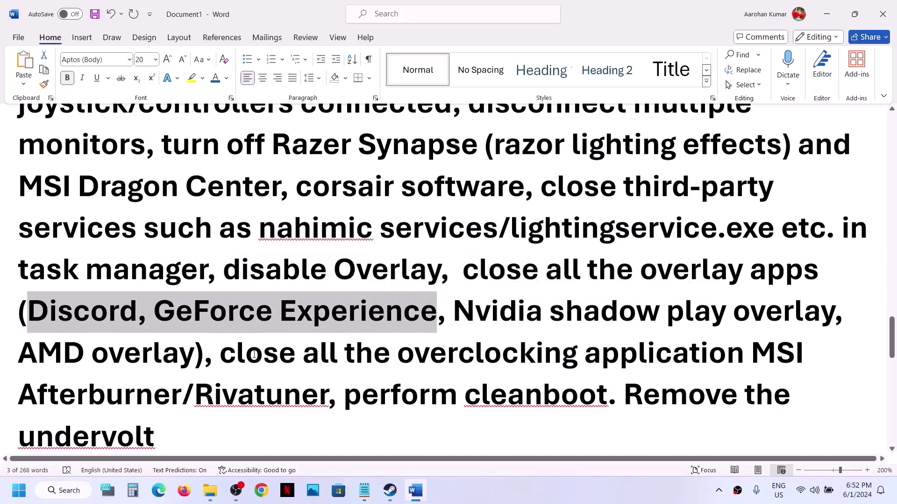
scroll(230, 308, "down", 1)
left_click_drag(230, 309, 316, 329)
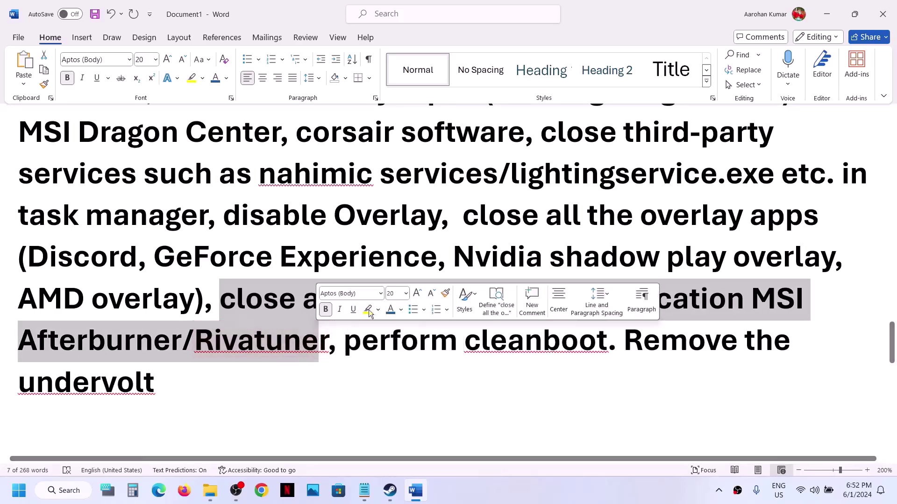
left_click(302, 298)
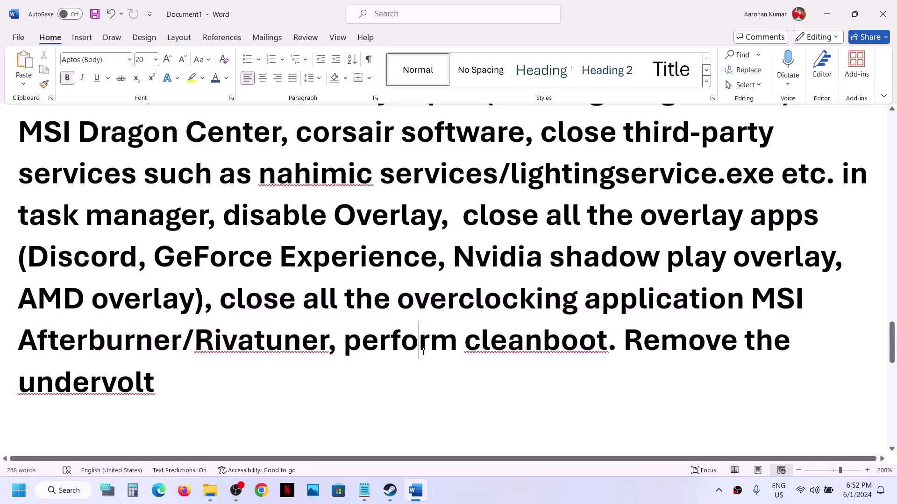
Open System Configuration, hide all Microsoft services in the list of services, and accept the settings
left_click(9, 500)
type("sys")
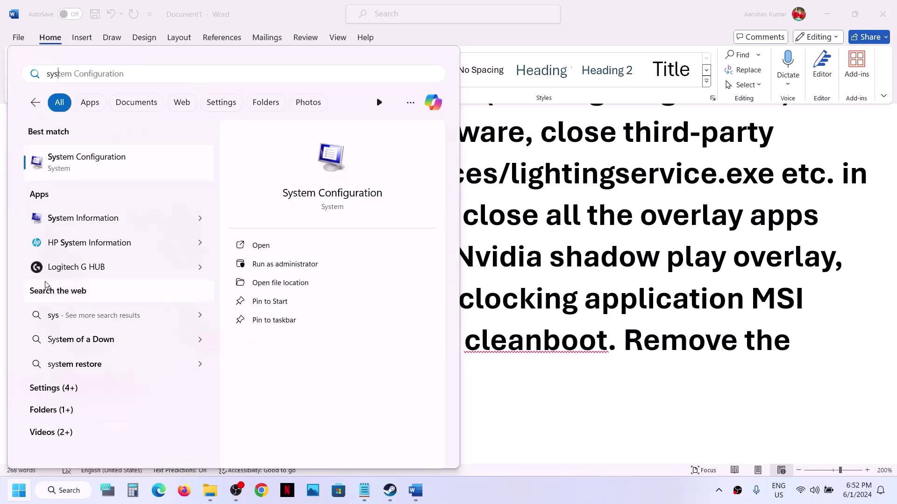
left_click(151, 82)
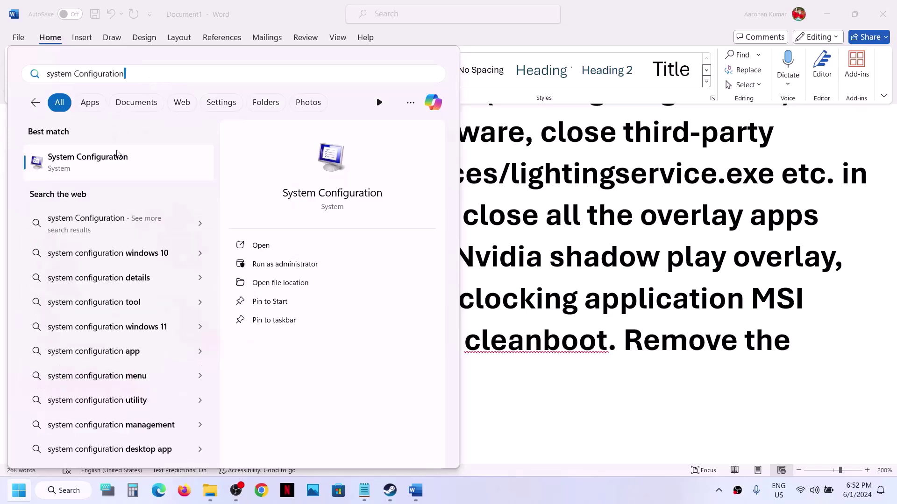
key("Return")
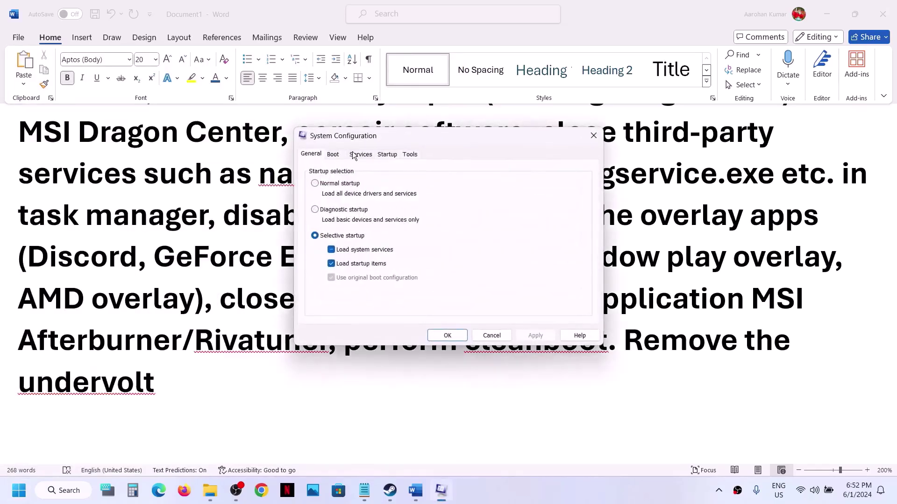
left_click(359, 155)
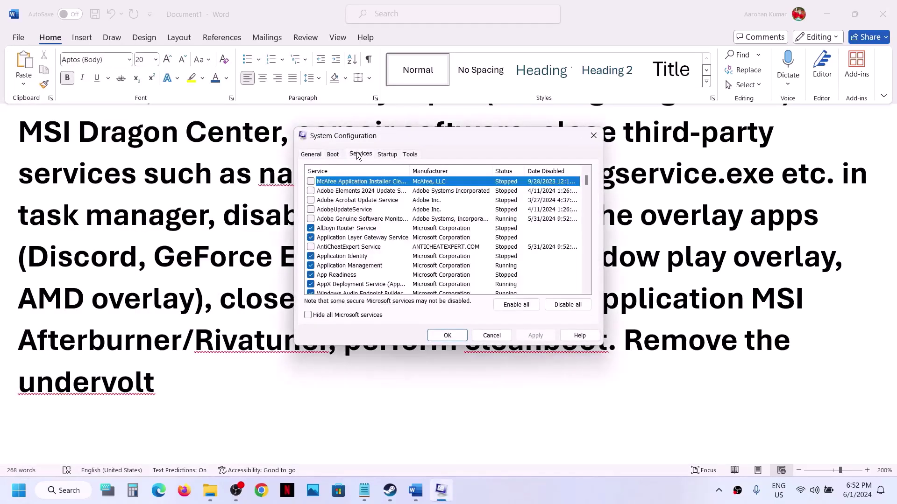
left_click(317, 315)
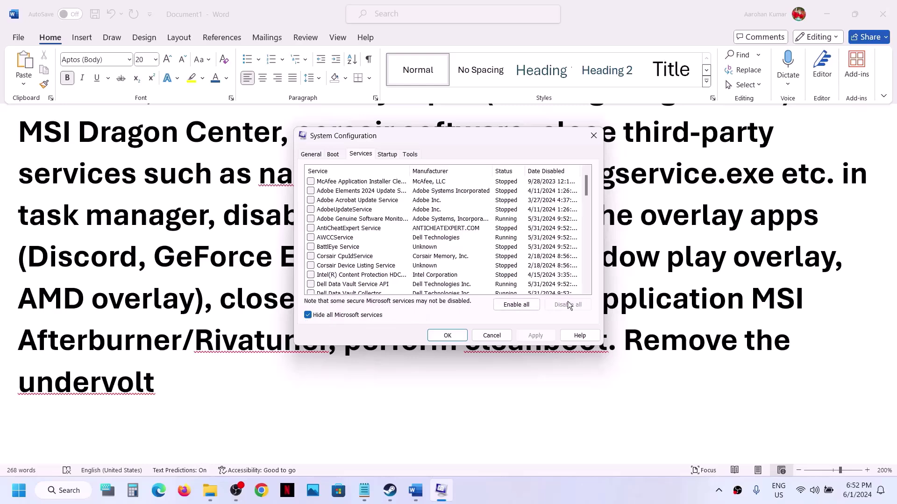
left_click(447, 335)
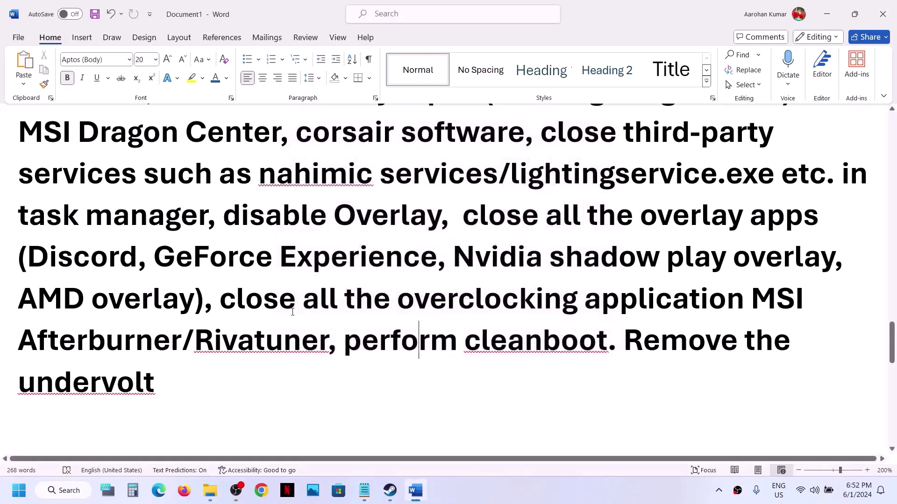
Highlight "Remove" in the undervolt advice of Step 10 and show Step 11 on installing Visual C++ files
scroll(292, 312, "down", 1)
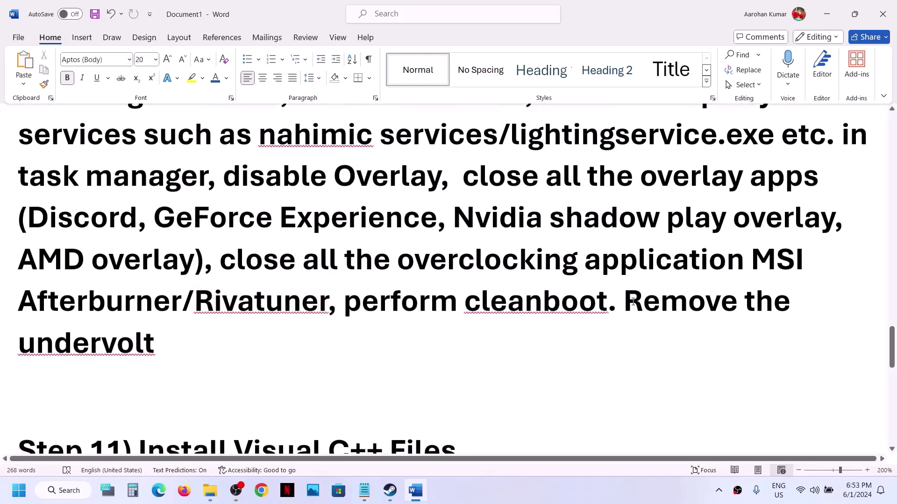
left_click_drag(634, 302, 687, 303)
scroll(422, 340, "down", 4)
scroll(423, 339, "down", 2)
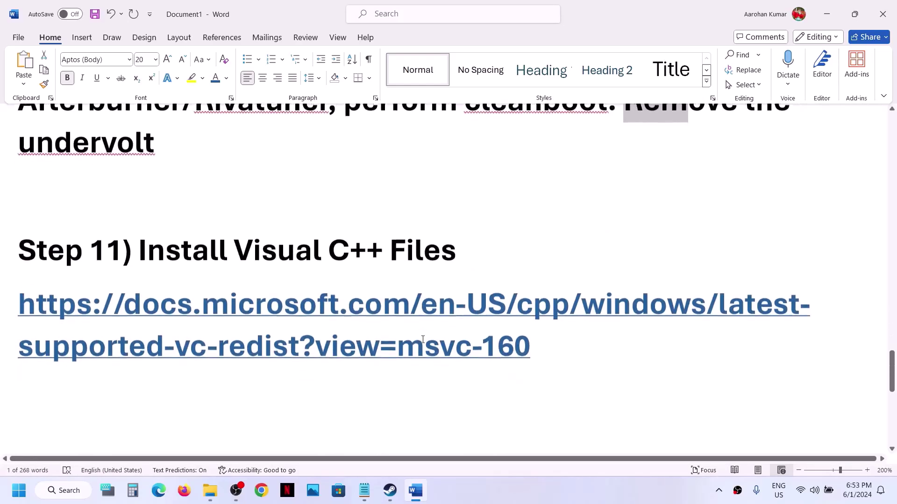
Copy the Microsoft Visual C++ link from Step 11 and open it in Chrome
triple_click(384, 348)
key("ctrl+c")
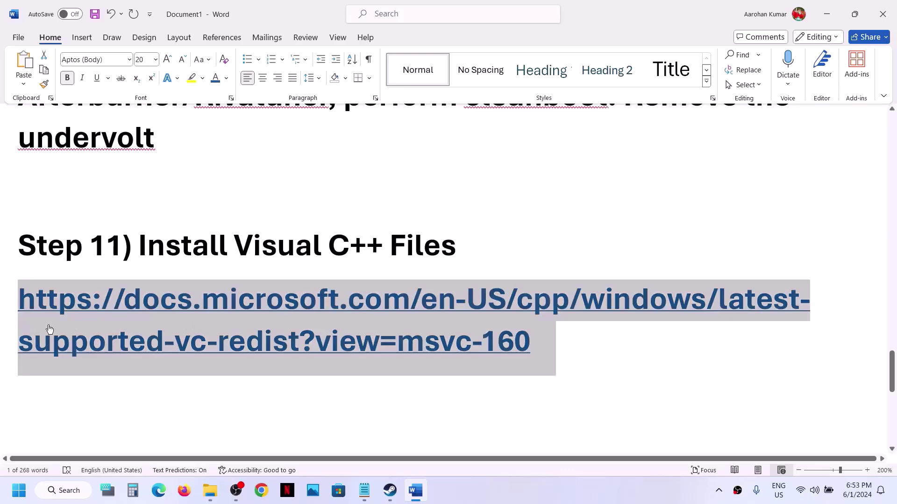
left_click(261, 491)
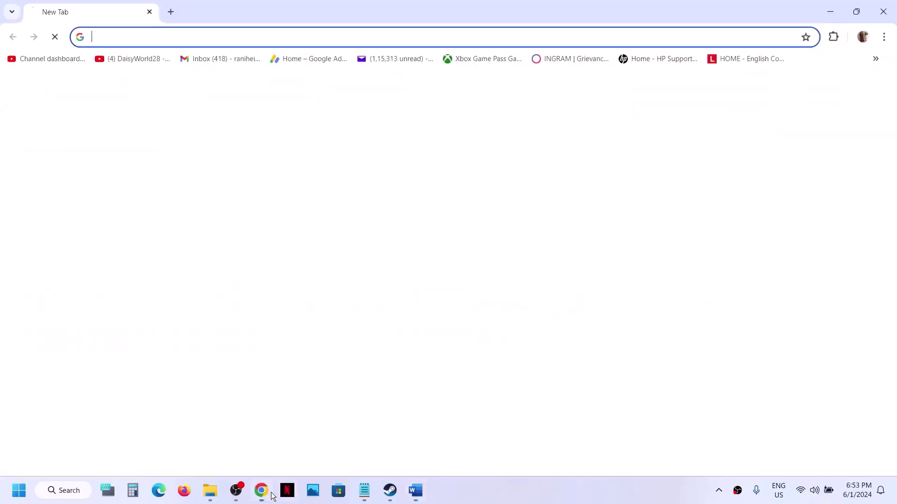
key("ctrl+v")
key("Return")
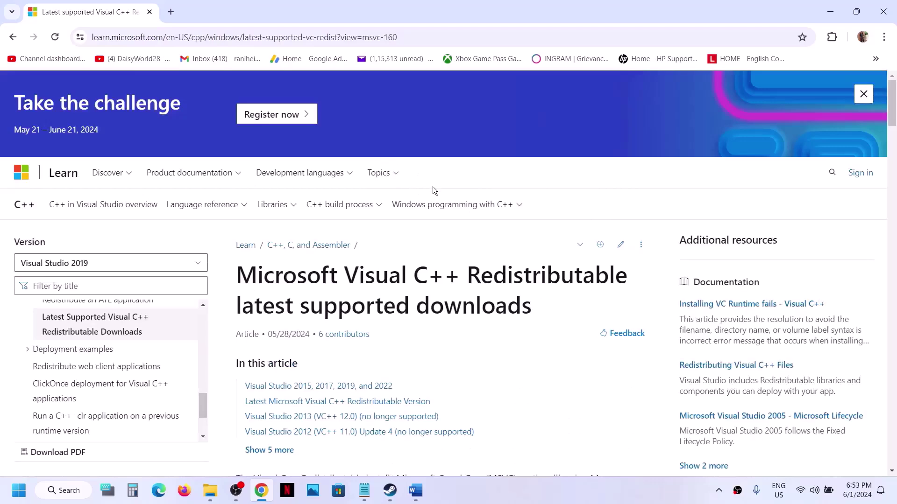
Download the X86 Visual C++ Redistributable from the latest-version table, run it, try to repair the installation and dismiss its message
scroll(433, 186, "down", 5)
scroll(432, 187, "down", 10)
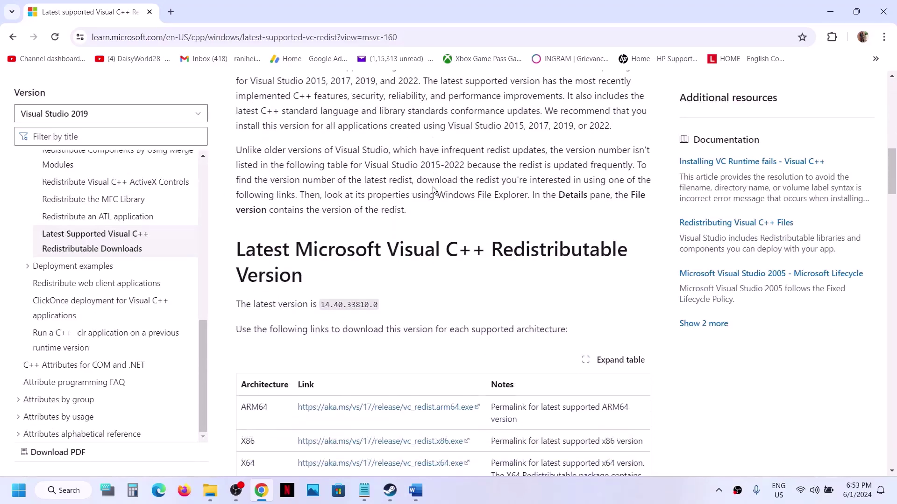
scroll(432, 186, "down", 1)
scroll(333, 237, "up", 6)
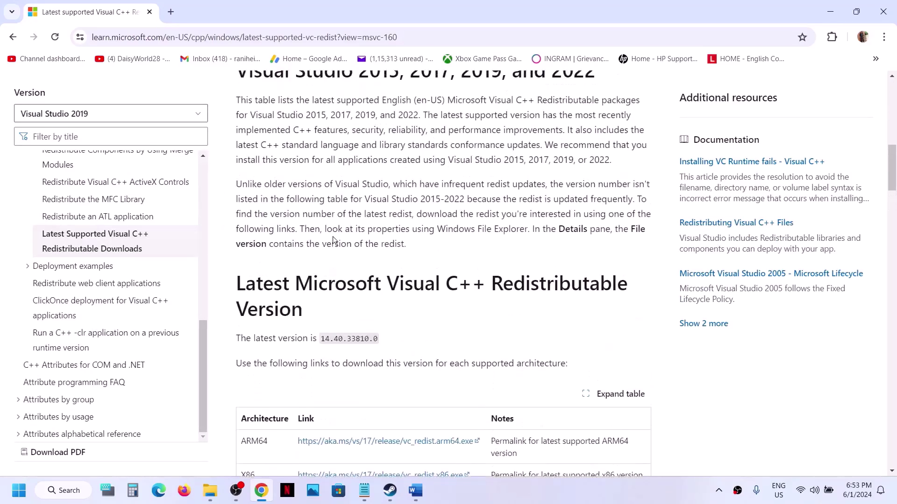
scroll(374, 228, "down", 6)
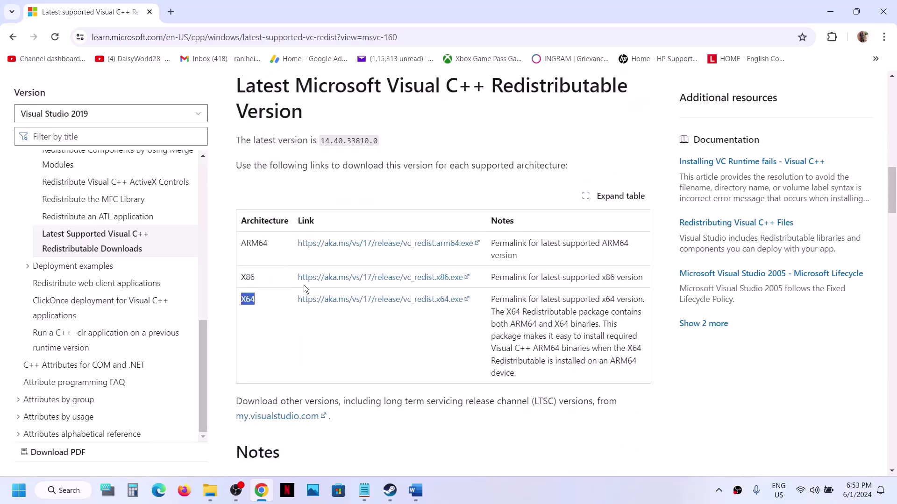
left_click(374, 280)
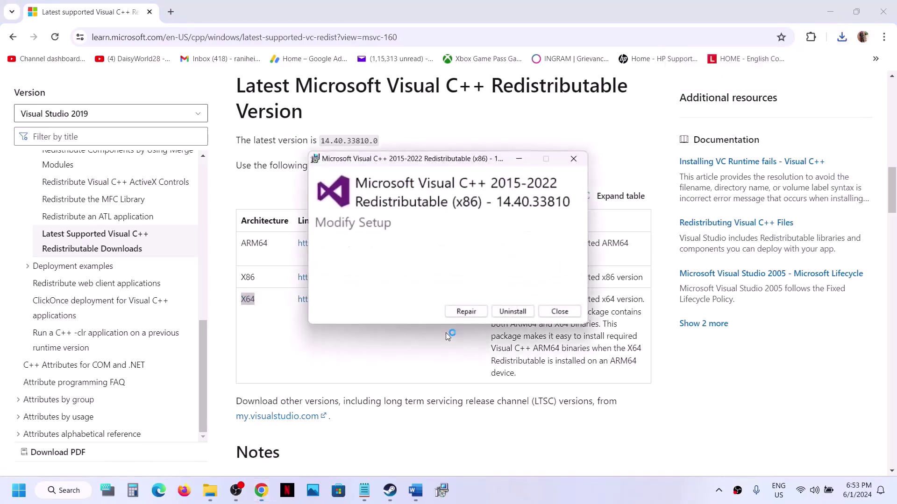
left_click(466, 312)
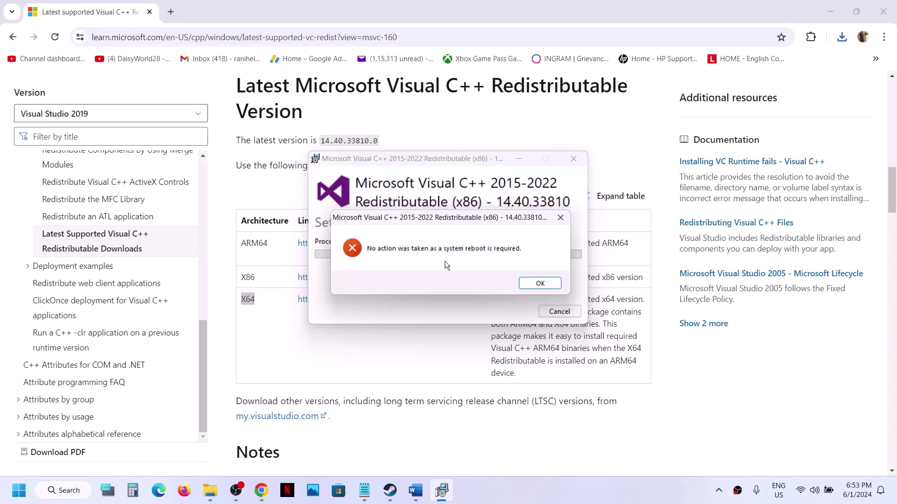
left_click(540, 284)
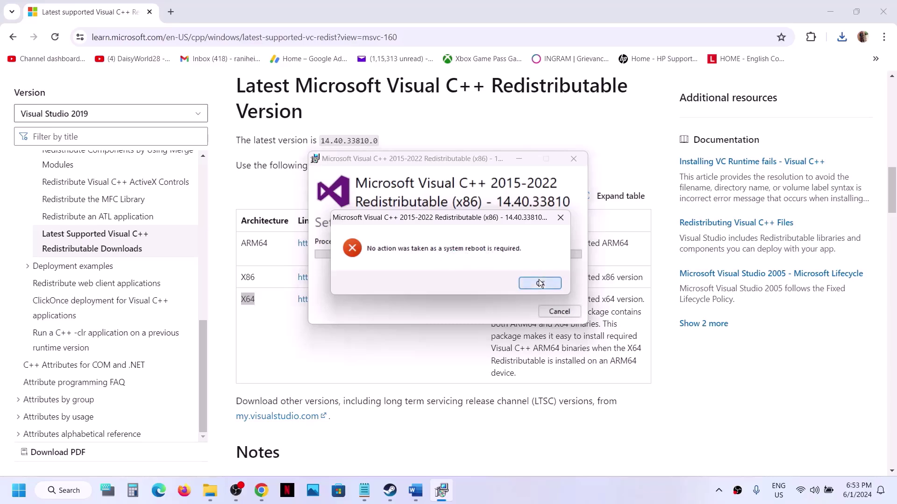
left_click(305, 355)
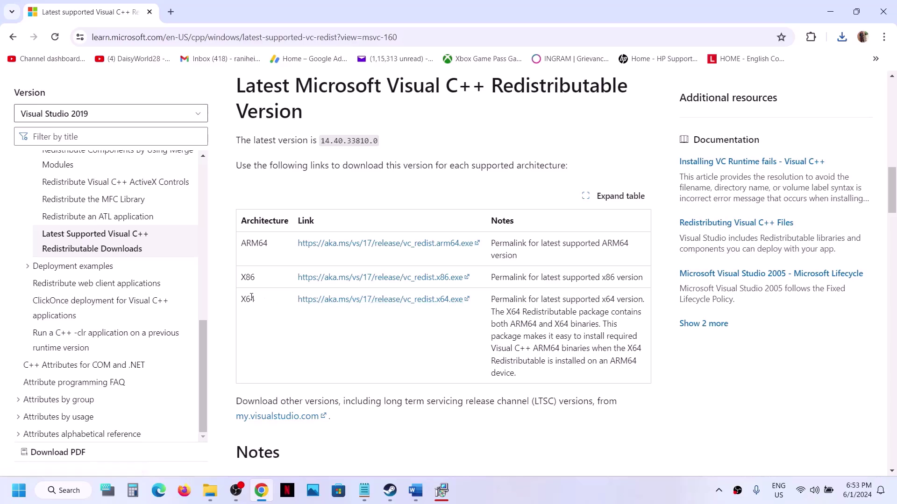
Download and run the X64 Visual C++ Redistributable, start its repair and allow it to make changes to the device
left_click(345, 302)
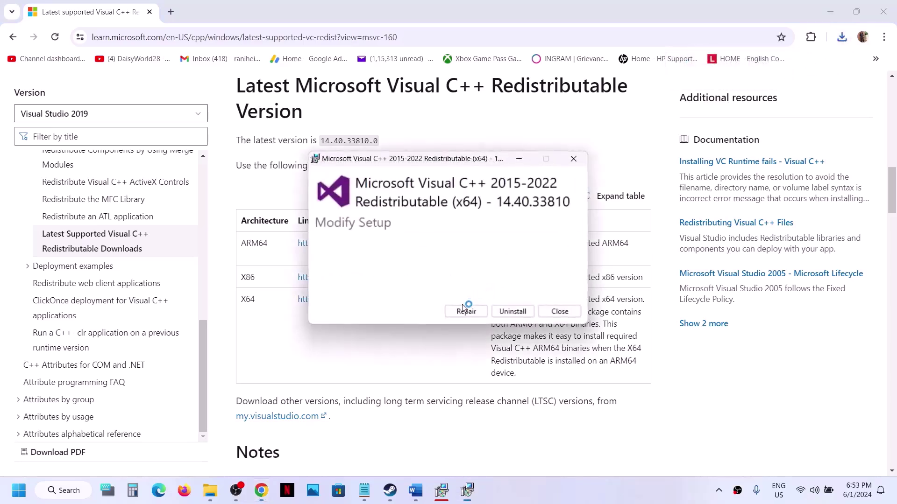
left_click(461, 311)
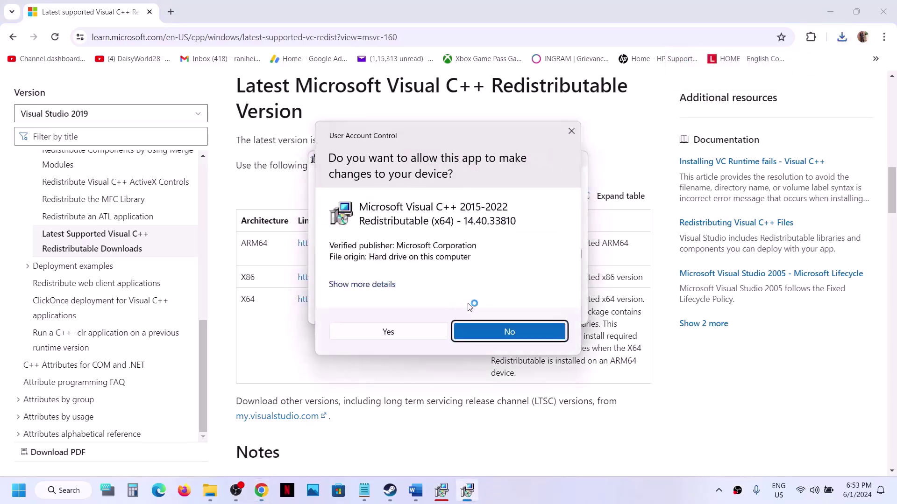
left_click(416, 335)
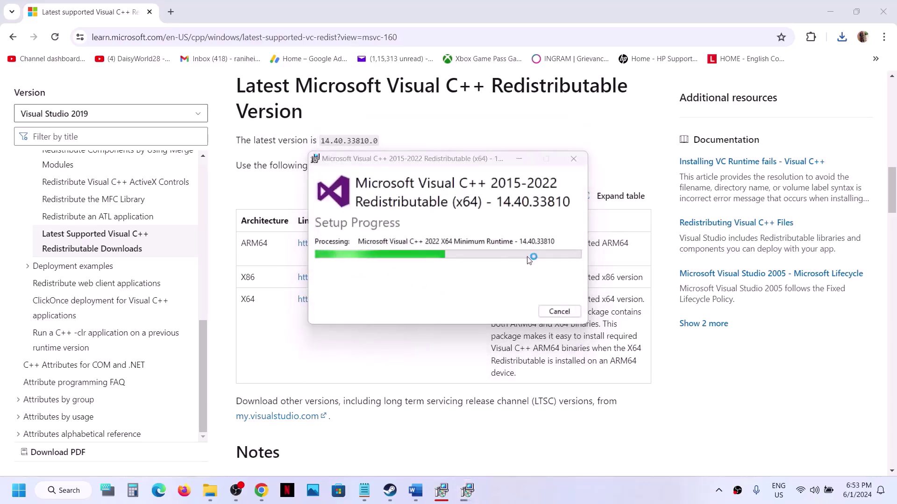
Show the computer's Restart option without using it, and switch to Soulmask's library page in Steam
left_click(18, 491)
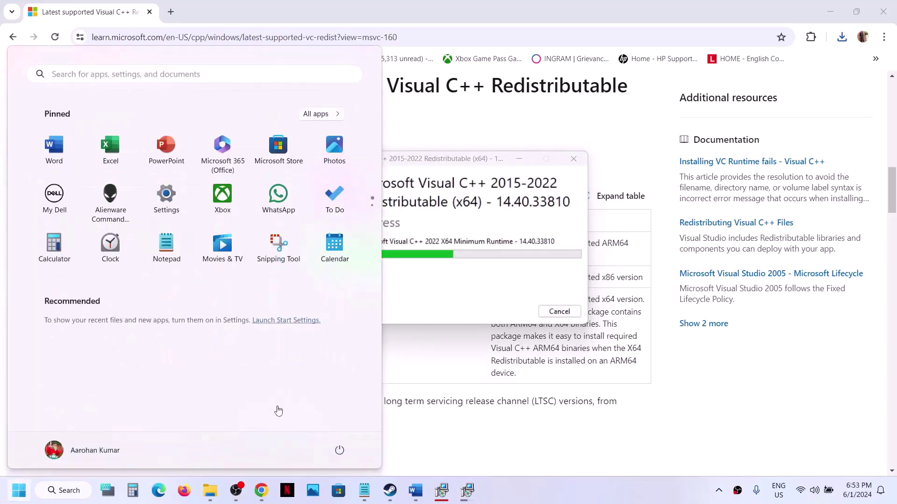
left_click(338, 449)
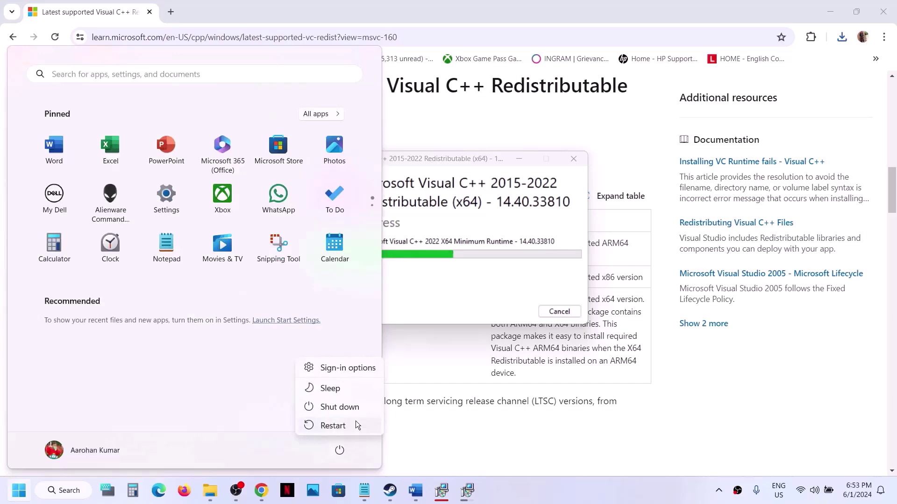
left_click(390, 491)
left_click(390, 490)
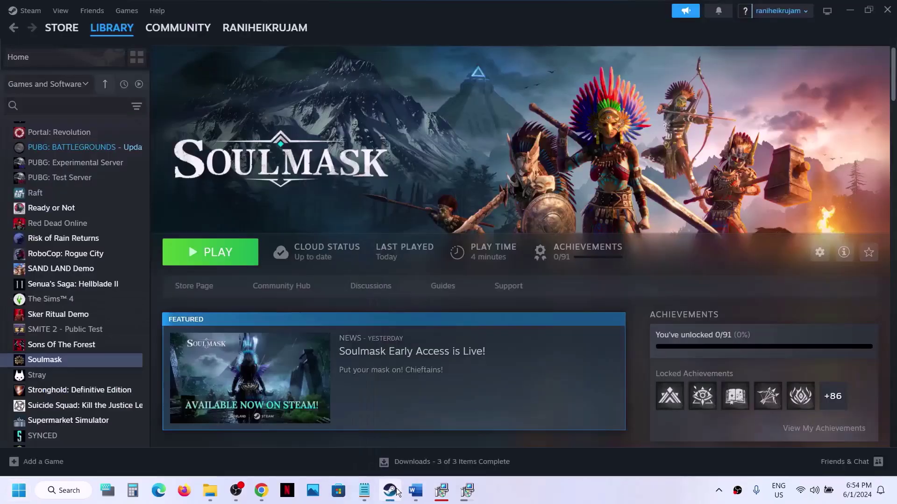
Return to Word and highlight "Update BIOS" in Step 12
left_click(415, 490)
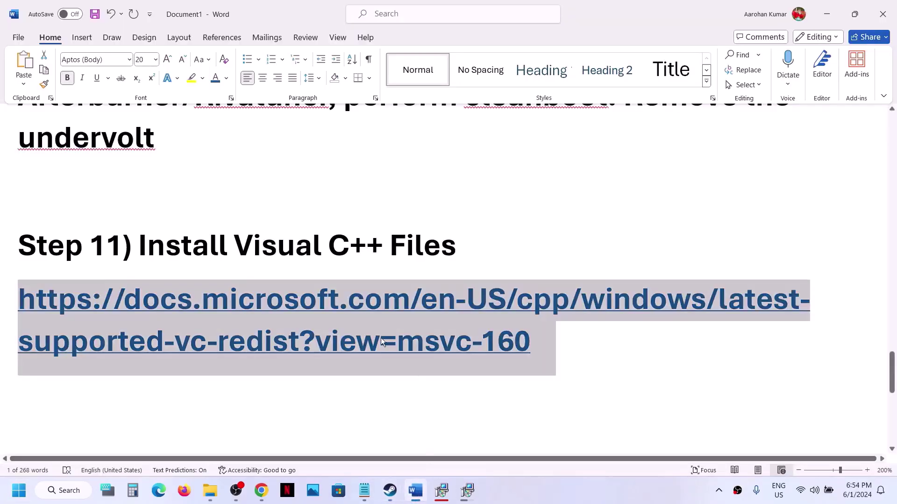
scroll(381, 338, "down", 2)
scroll(381, 338, "down", 2)
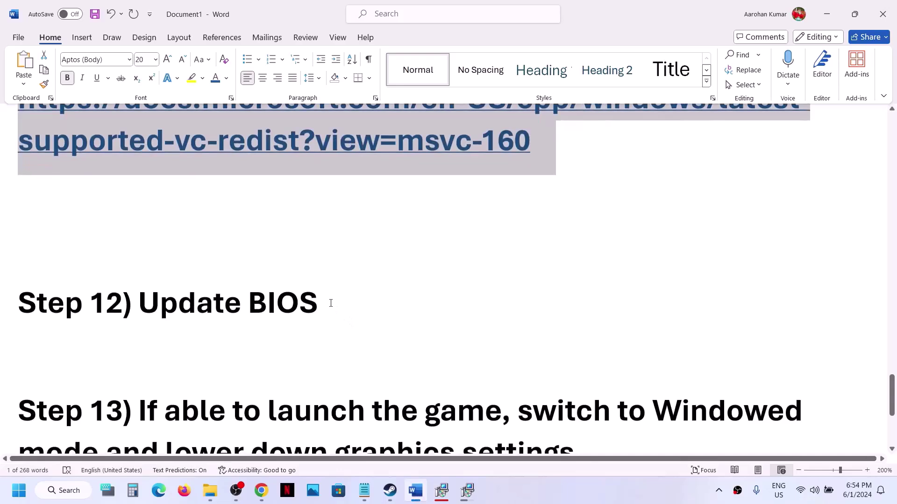
left_click_drag(331, 302, 146, 316)
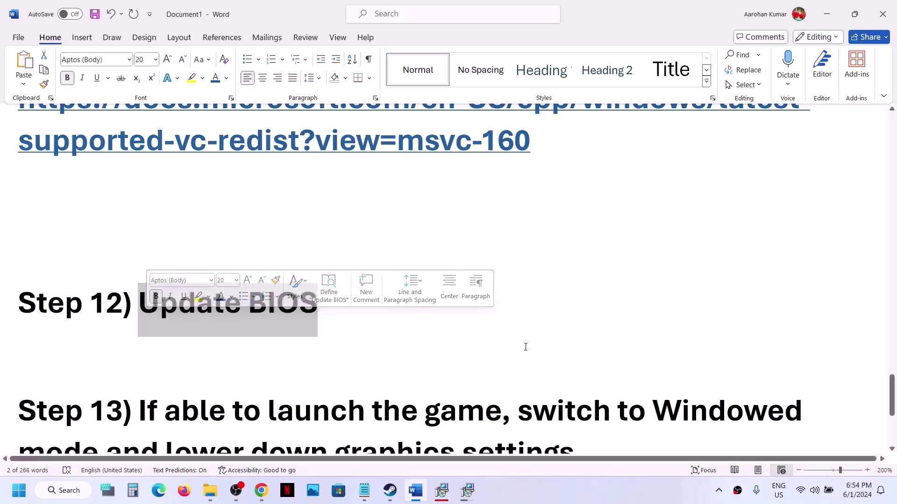
Check the laptop's battery charge in the Windows quick settings and close them again
left_click(820, 488)
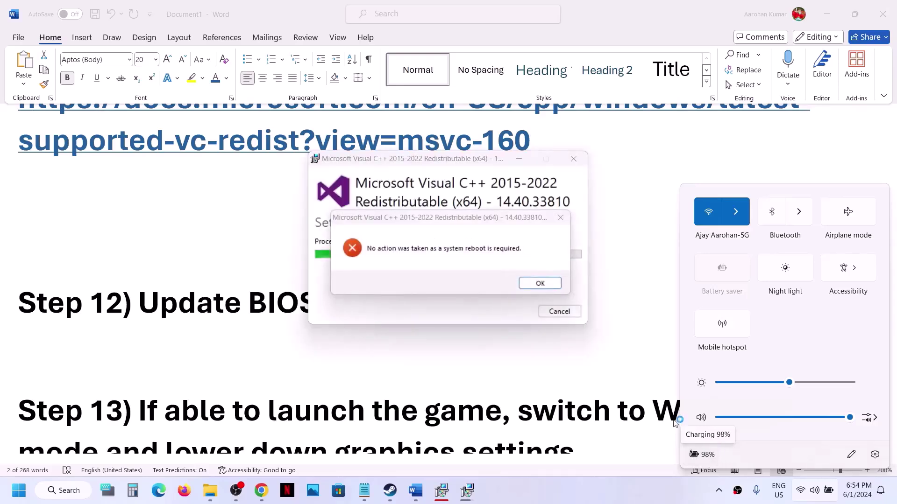
left_click(661, 400)
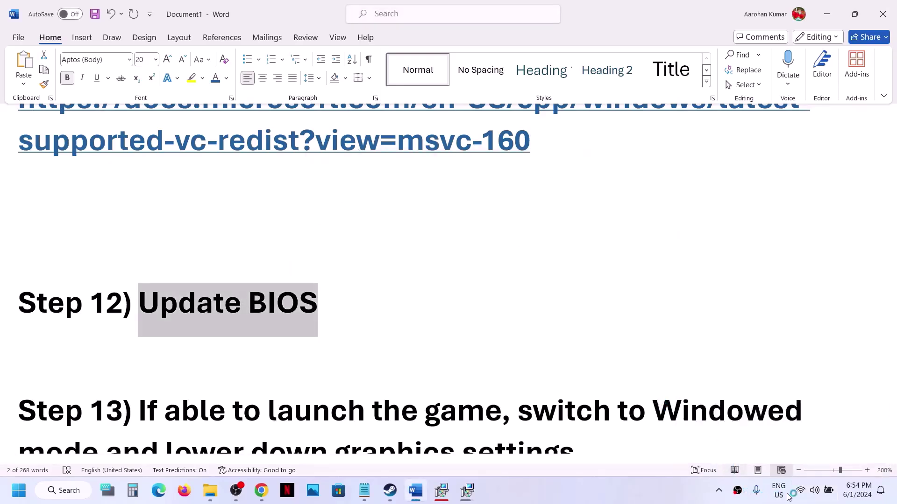
left_click(829, 490)
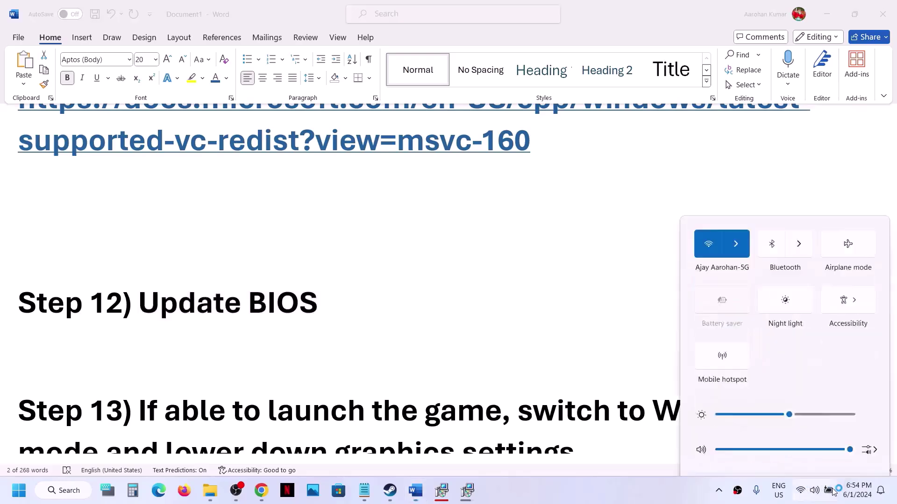
left_click(379, 388)
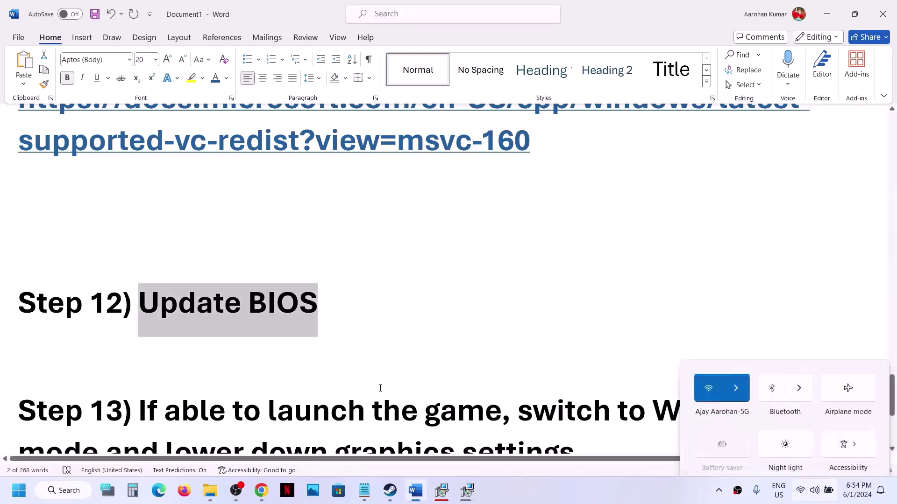
Highlight the Step 13 advice on switching to Windowed mode and lowering graphics settings if the game launches
scroll(380, 388, "down", 3)
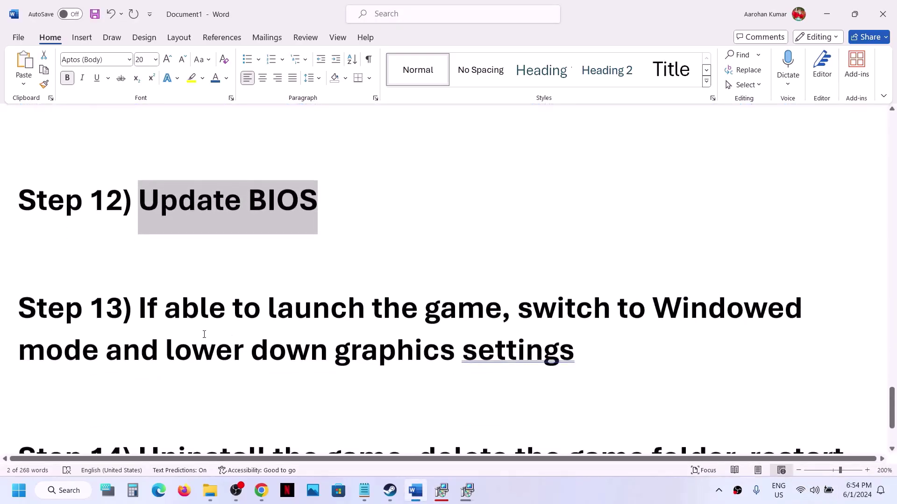
left_click_drag(157, 320, 487, 289)
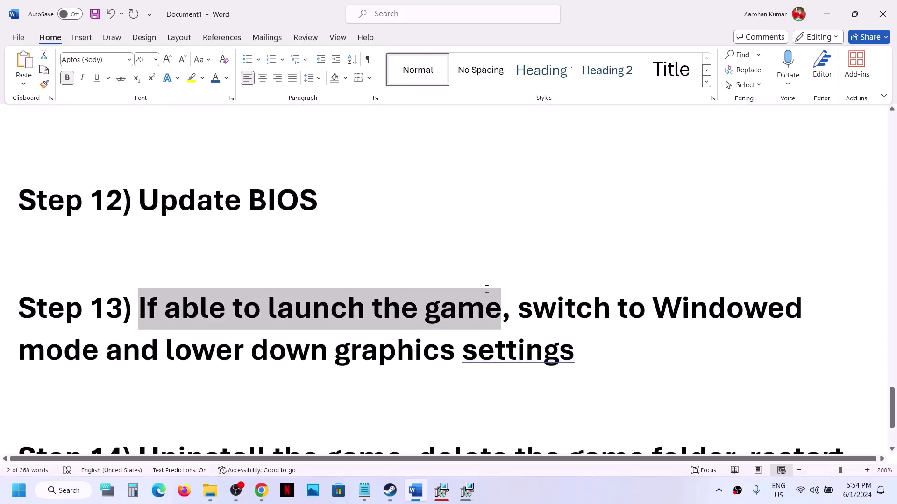
left_click_drag(487, 289, 575, 362)
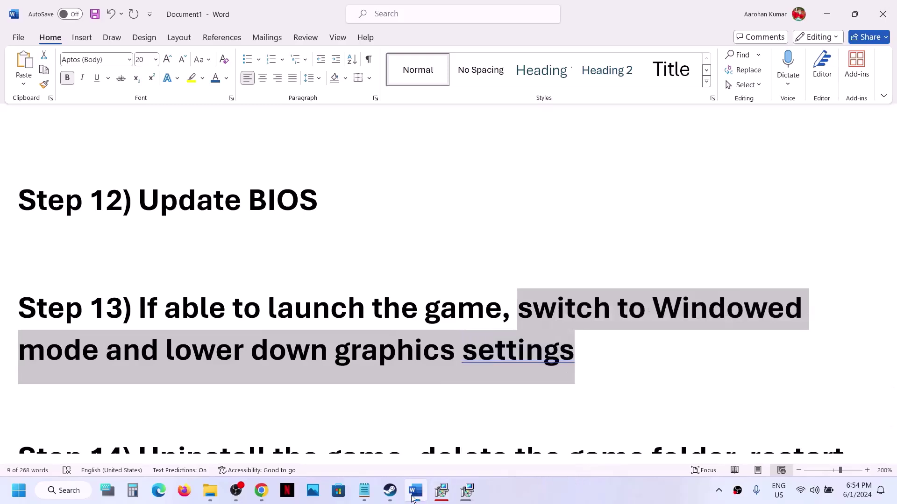
Switch to Soulmask, open its video settings and set the display mode to Windowed
left_click(390, 491)
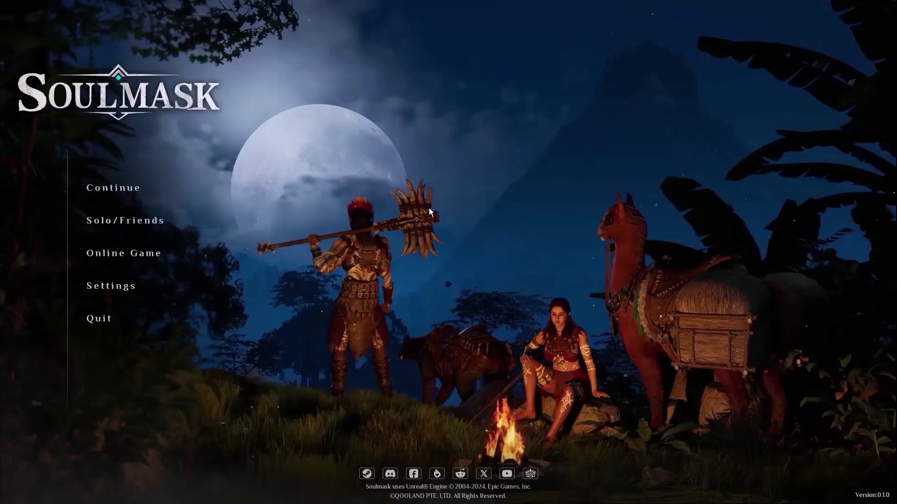
left_click(145, 285)
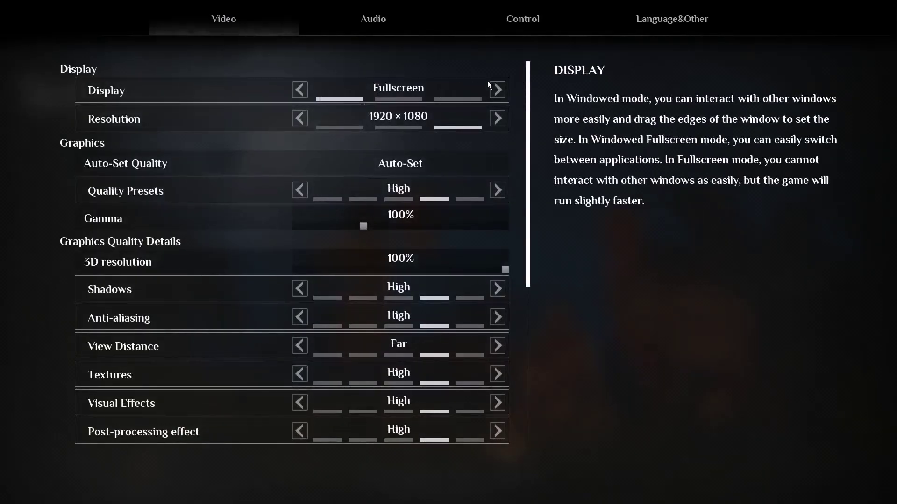
left_click(497, 87)
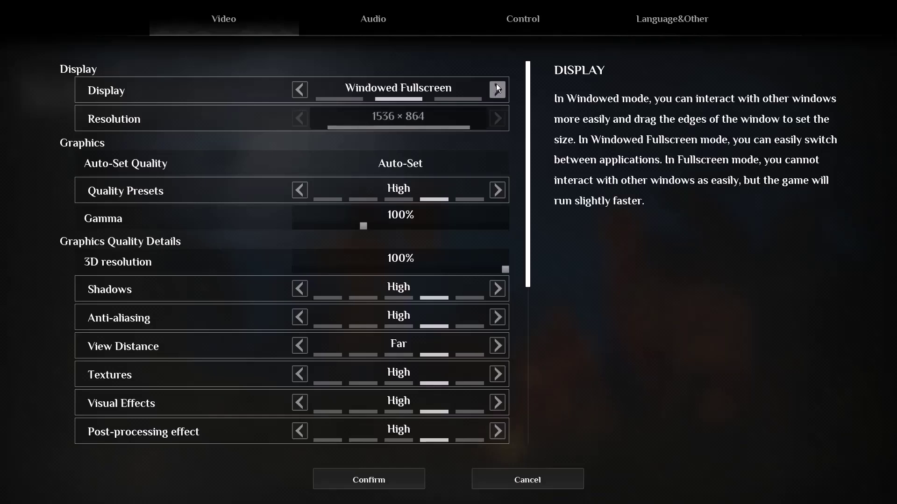
left_click(497, 89)
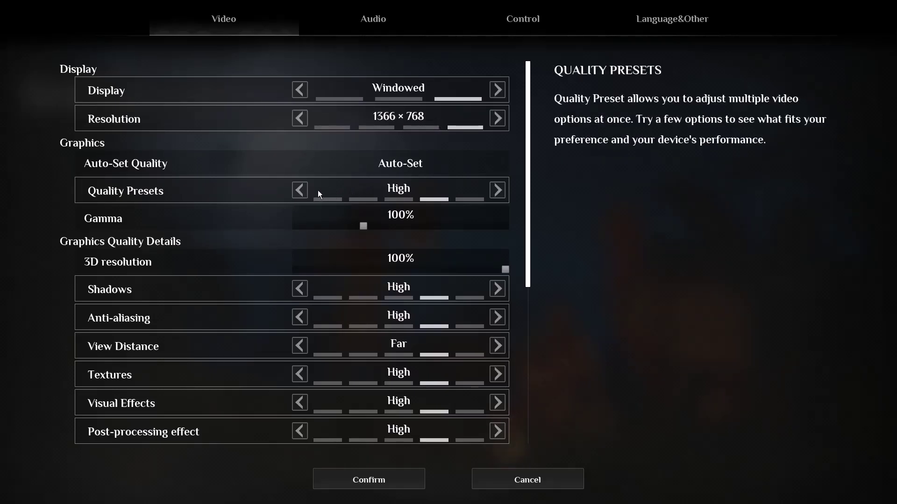
Lower the graphics Quality Presets to Low
left_click(497, 190)
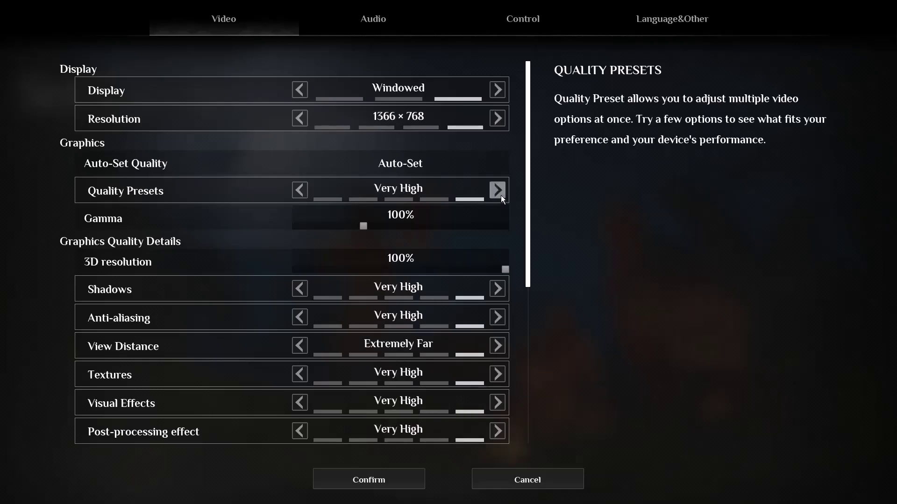
left_click(298, 188)
left_click(297, 188)
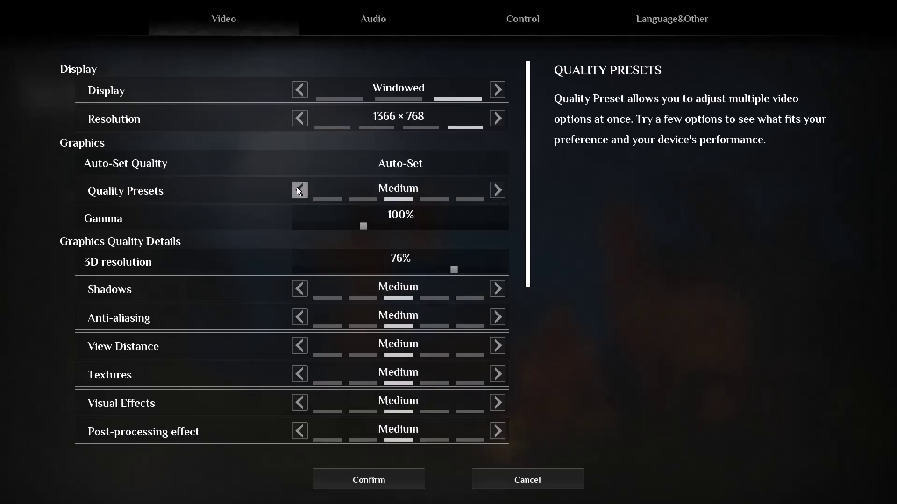
left_click(298, 189)
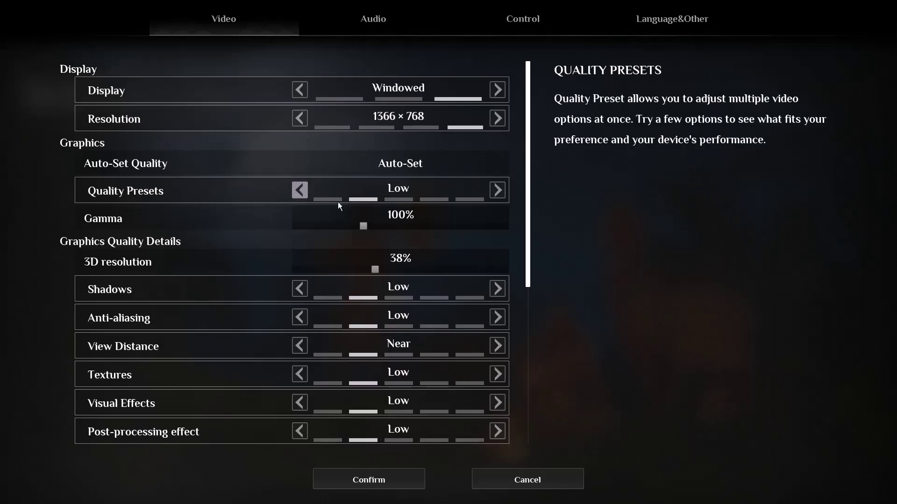
Turn off AMD FidelityFX Super Resolution (FSR) and confirm the video settings
scroll(392, 237, "down", 1)
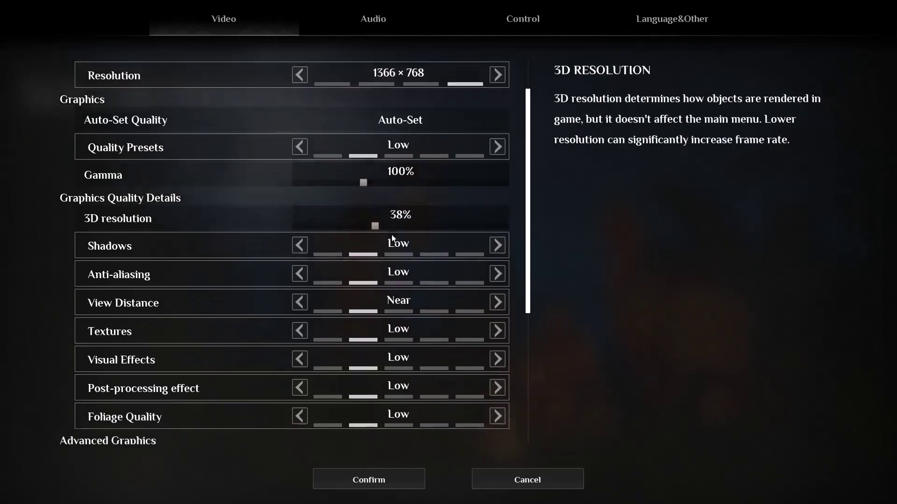
scroll(391, 235, "down", 5)
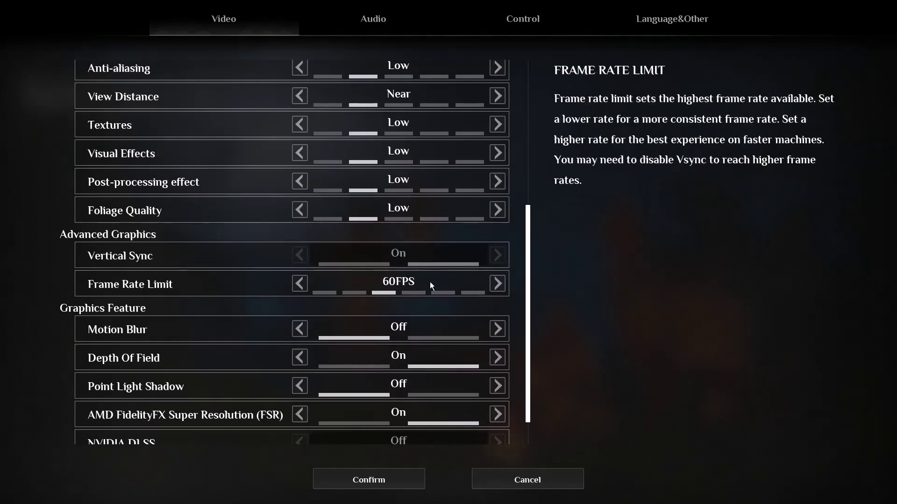
scroll(430, 282, "down", 1)
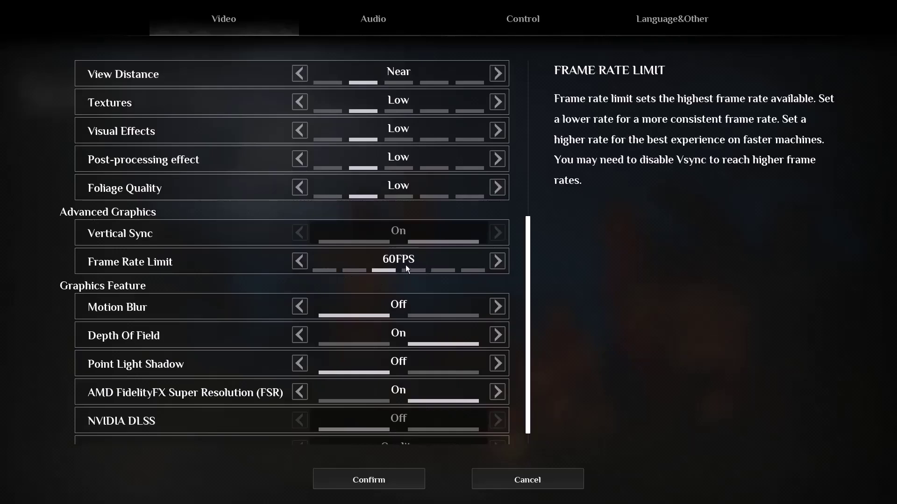
scroll(391, 269, "down", 1)
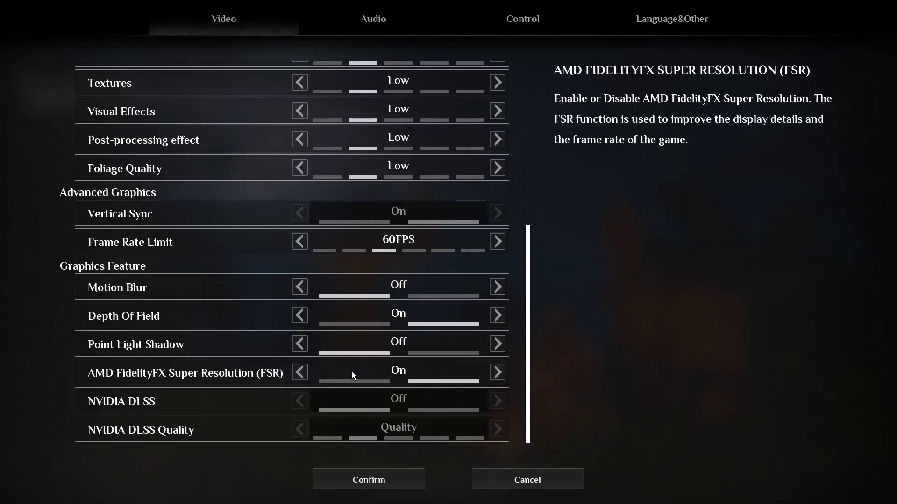
left_click(300, 372)
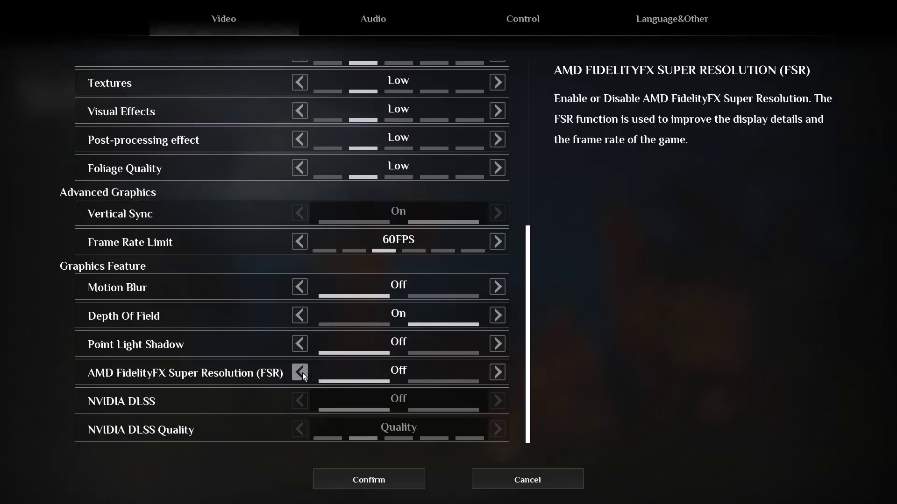
left_click(494, 371)
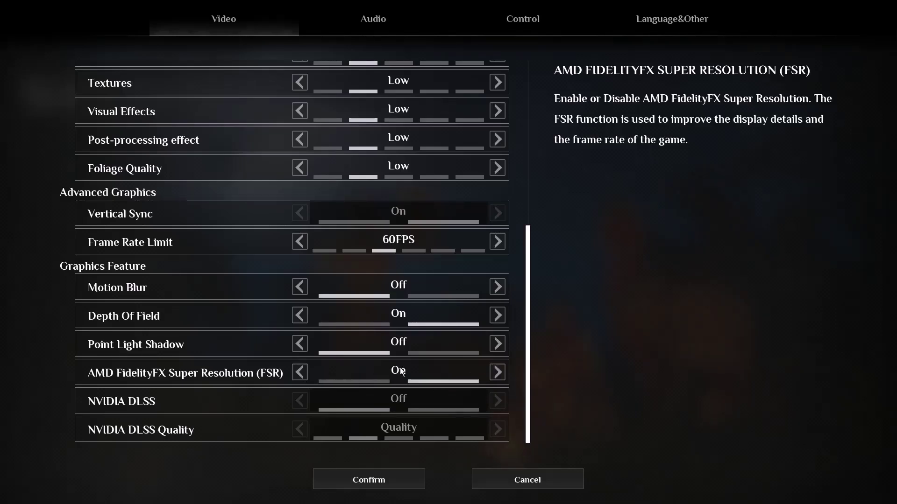
left_click(303, 373)
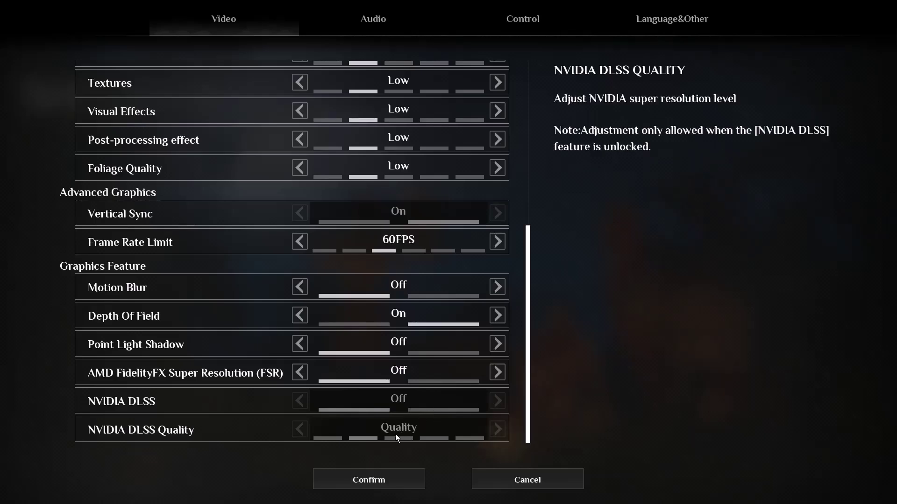
left_click(382, 482)
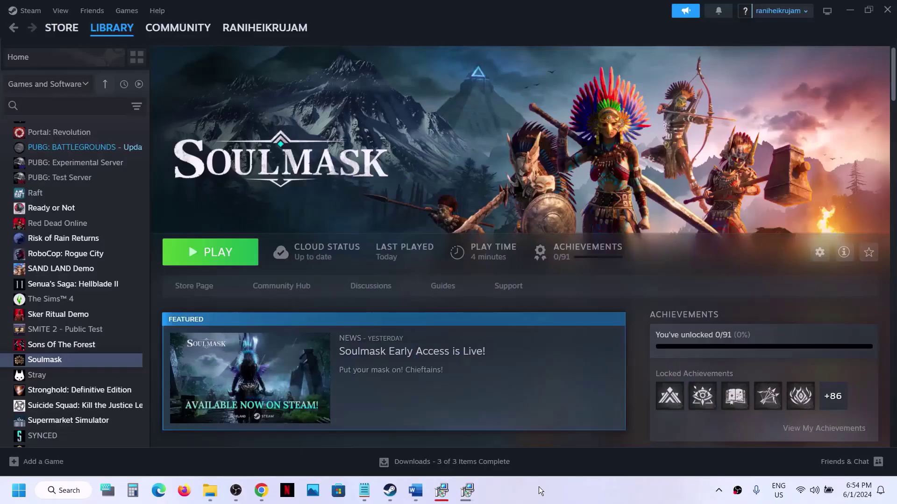
Read Step 14 in the Word document, and show Soulmask's Uninstall option in Steam without using it
left_click(415, 491)
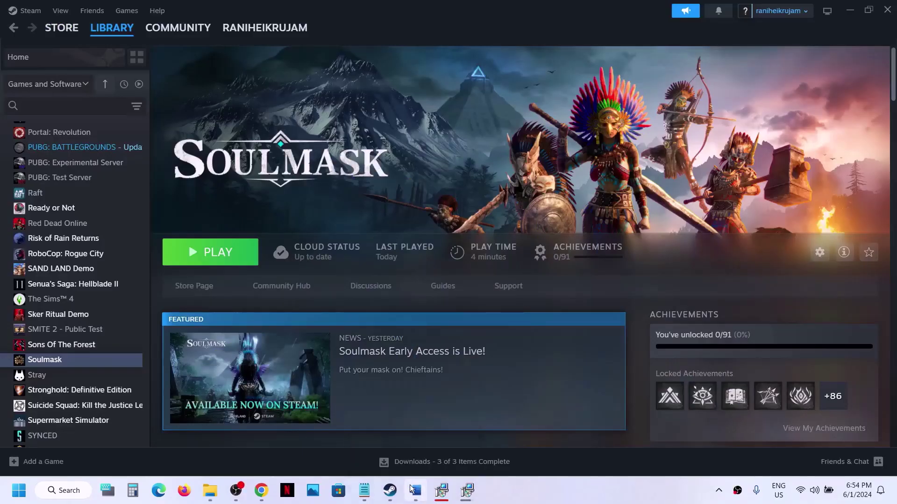
scroll(348, 361, "down", 3)
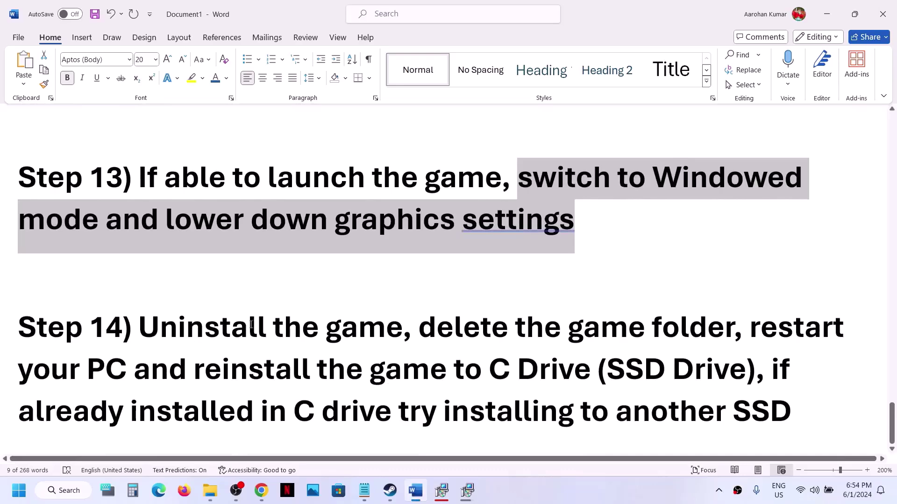
left_click(390, 490)
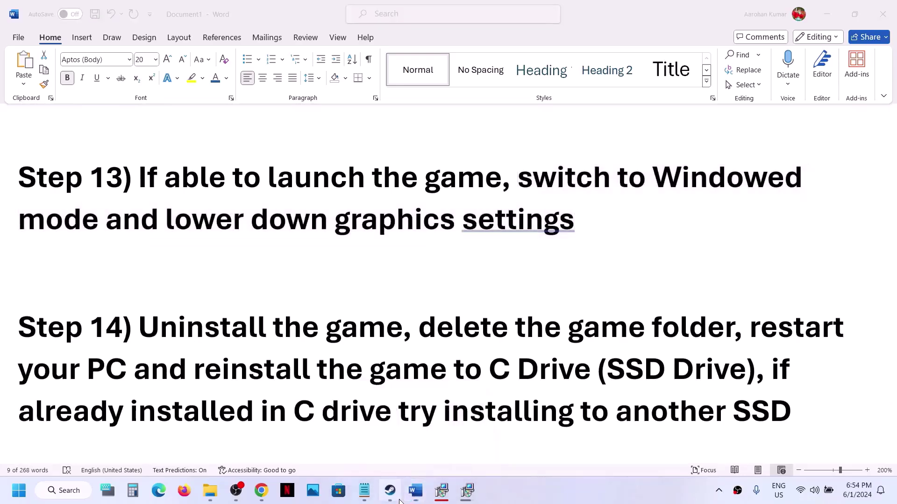
right_click(66, 366)
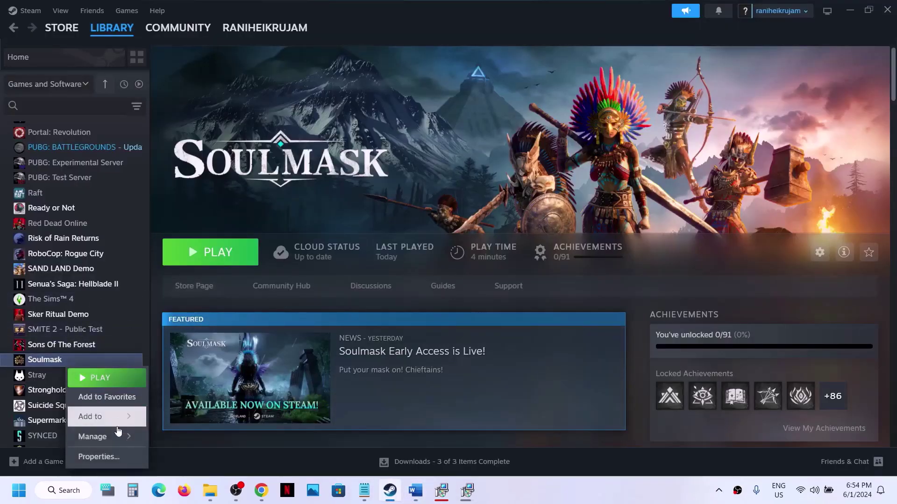
mouse_move(116, 441)
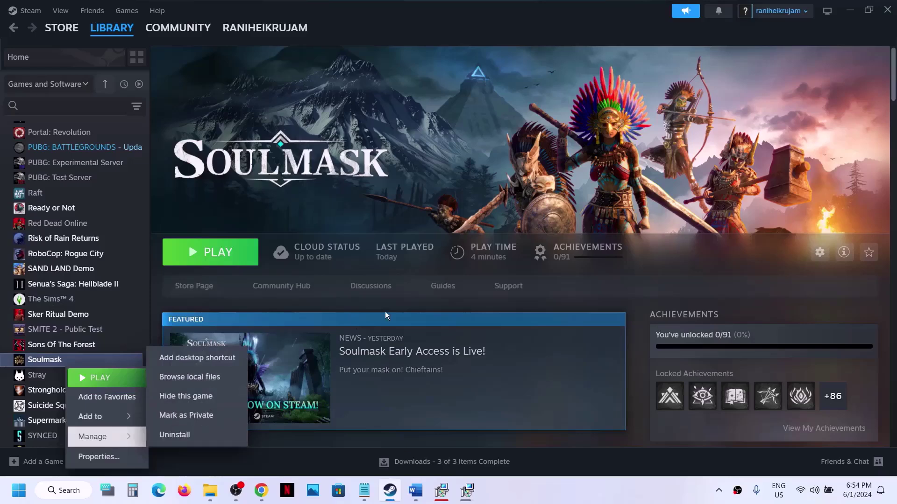
Highlight Step 14's advice in Word on reinstalling the game to the C Drive or another SSD, and switch back to Steam
left_click(415, 490)
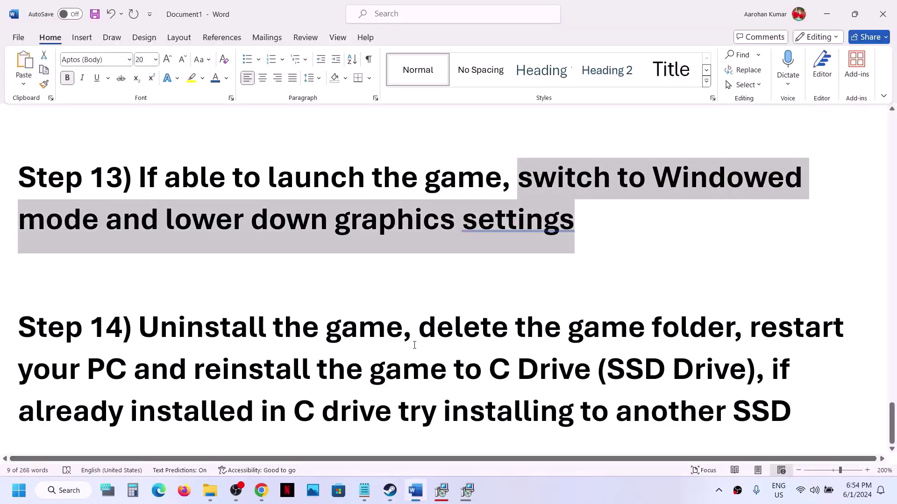
left_click_drag(414, 333, 603, 382)
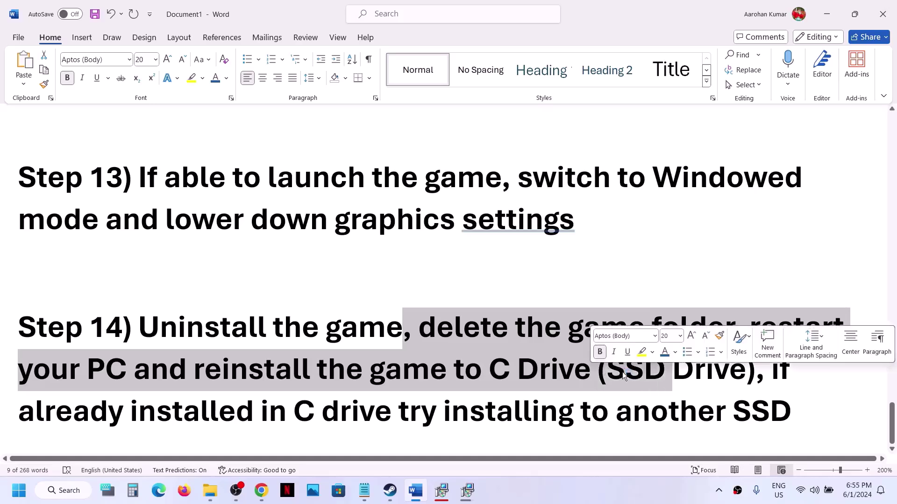
key("ctrl+shift+Right")
left_click(563, 383)
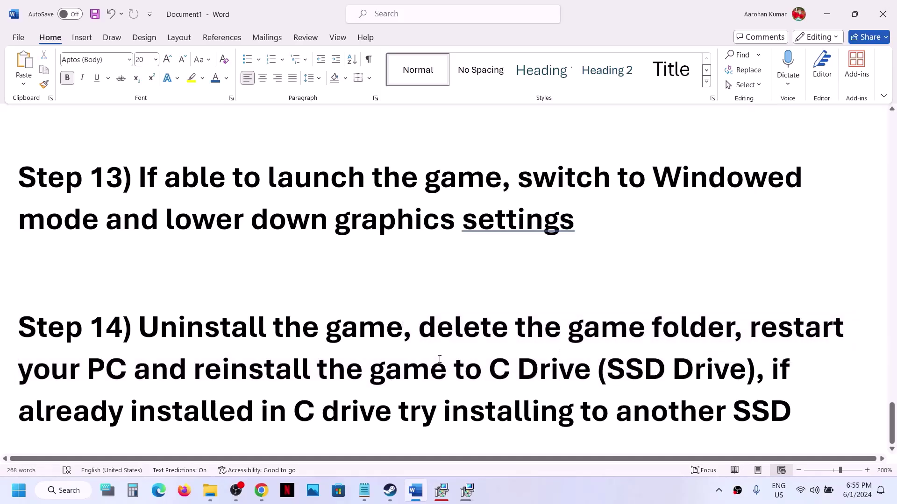
left_click_drag(385, 369, 641, 361)
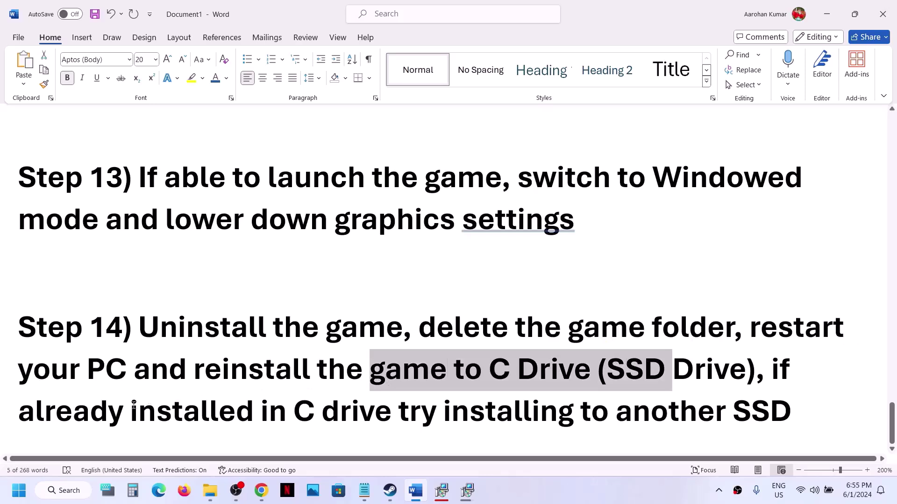
left_click_drag(124, 410, 791, 413)
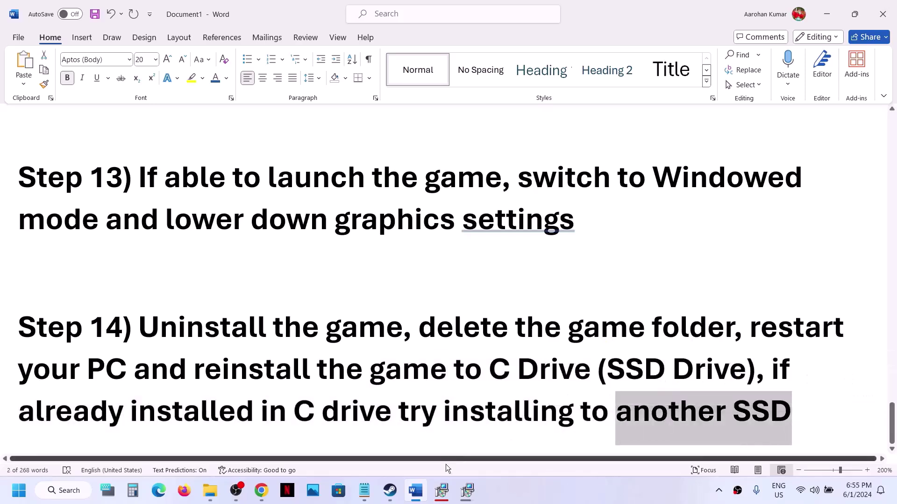
left_click(390, 491)
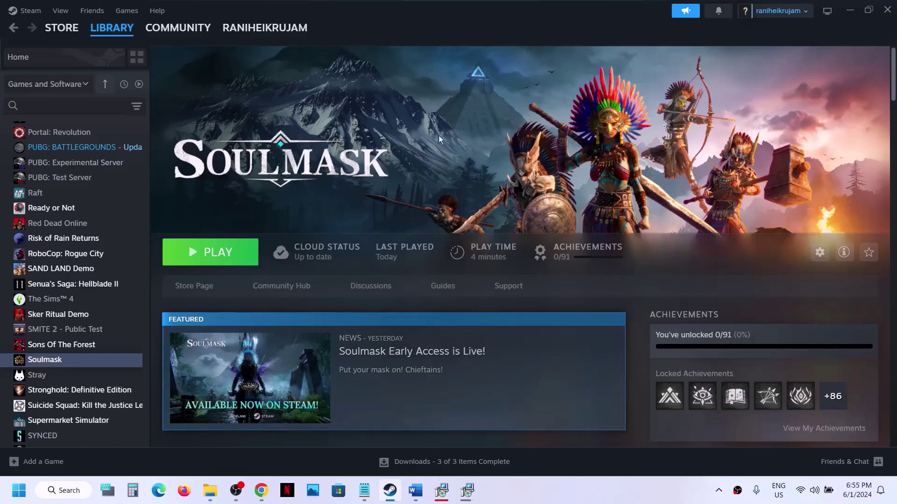